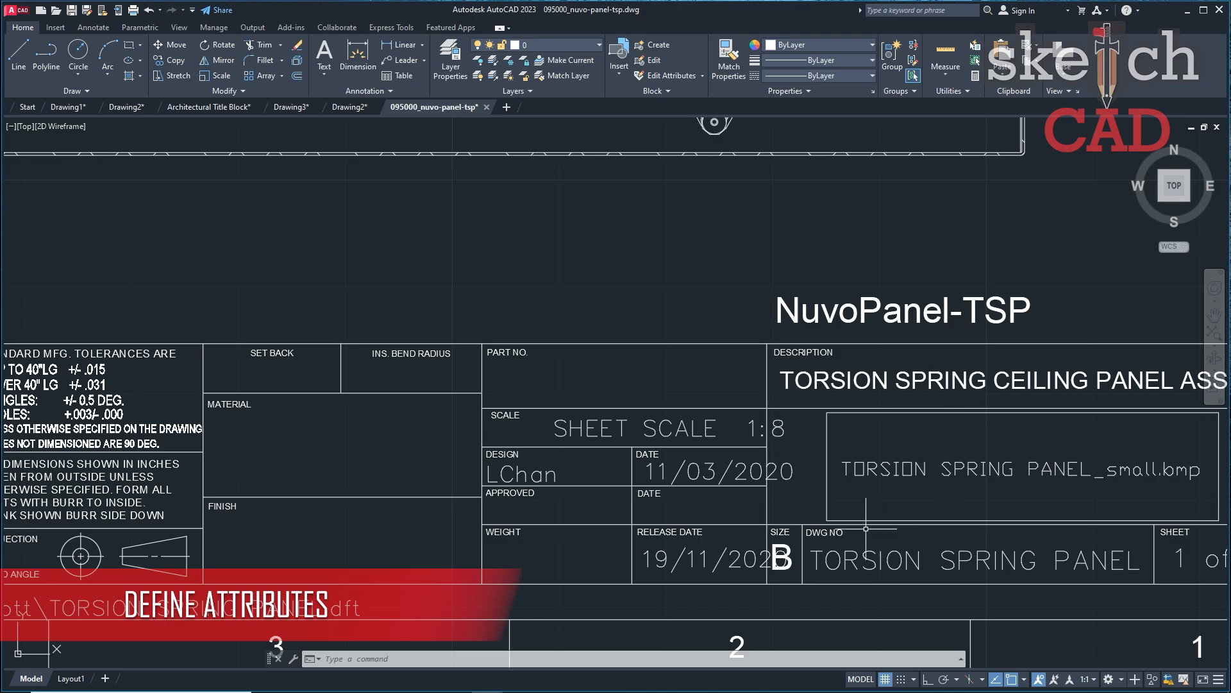
Examine the finished NuvoPanel-TSP sheet with its border and title block, and the copy of its views without a border.
middle_click_drag(598, 354, 751, 488)
middle_click_drag(568, 375, 567, 395)
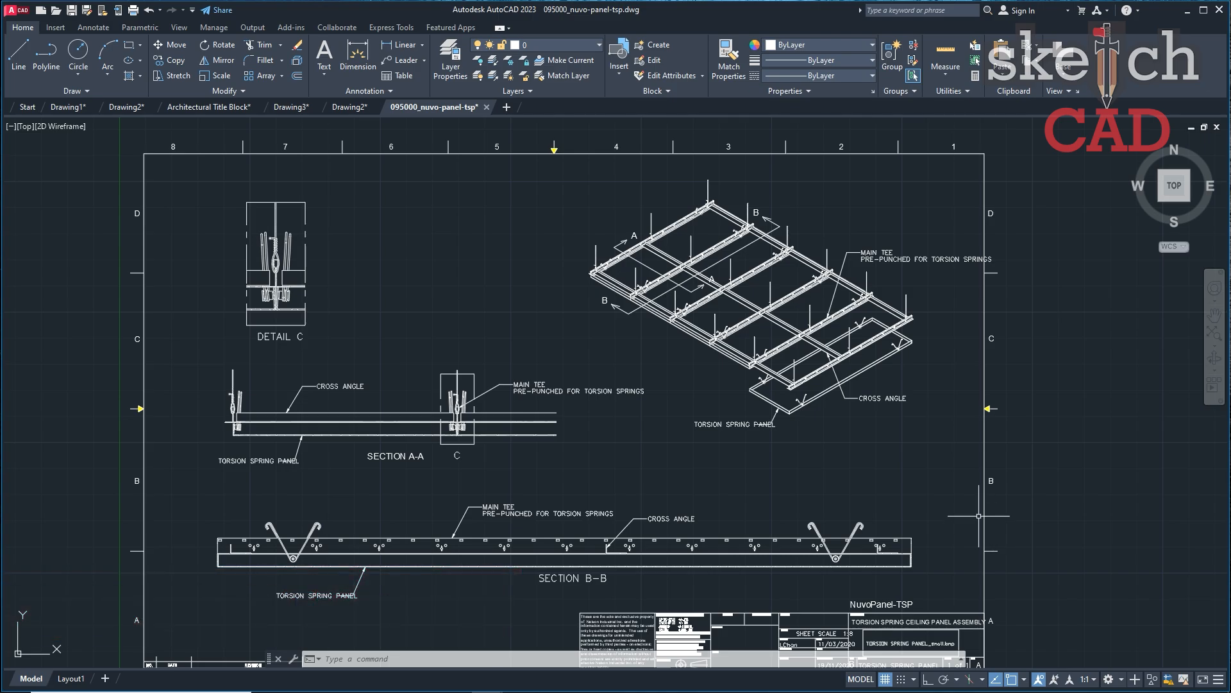
middle_click_drag(481, 368, 519, 367)
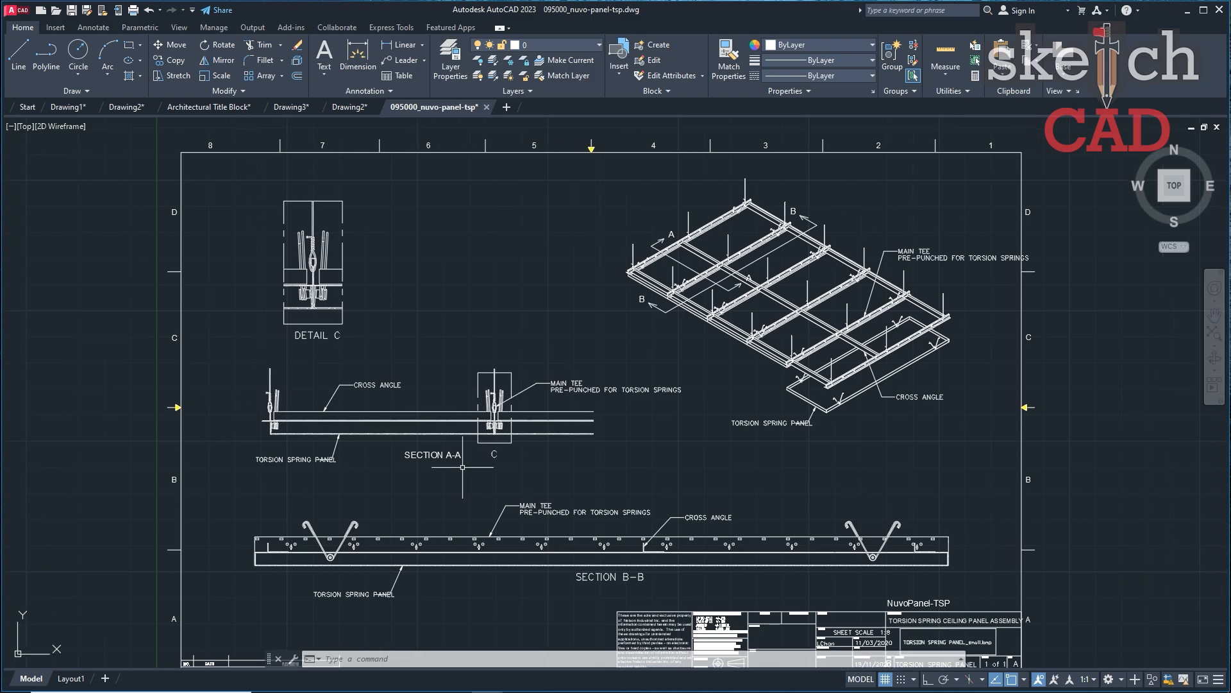
scroll(359, 340, "down", 2)
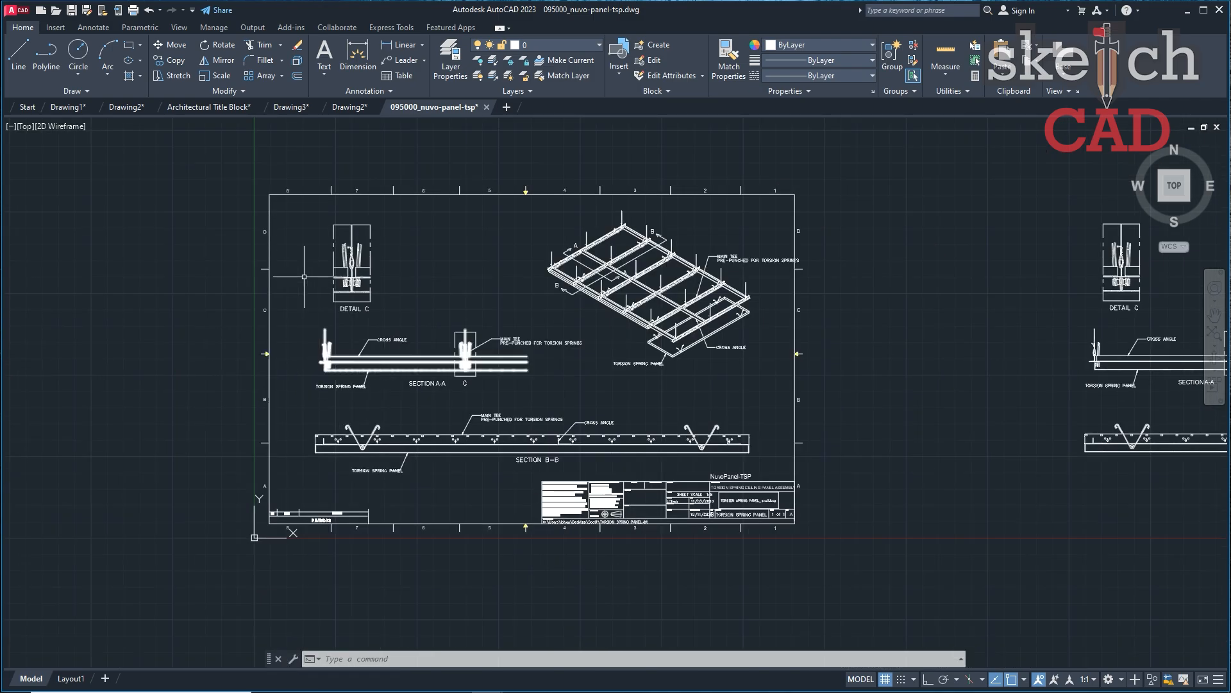
scroll(744, 517, "up", 4)
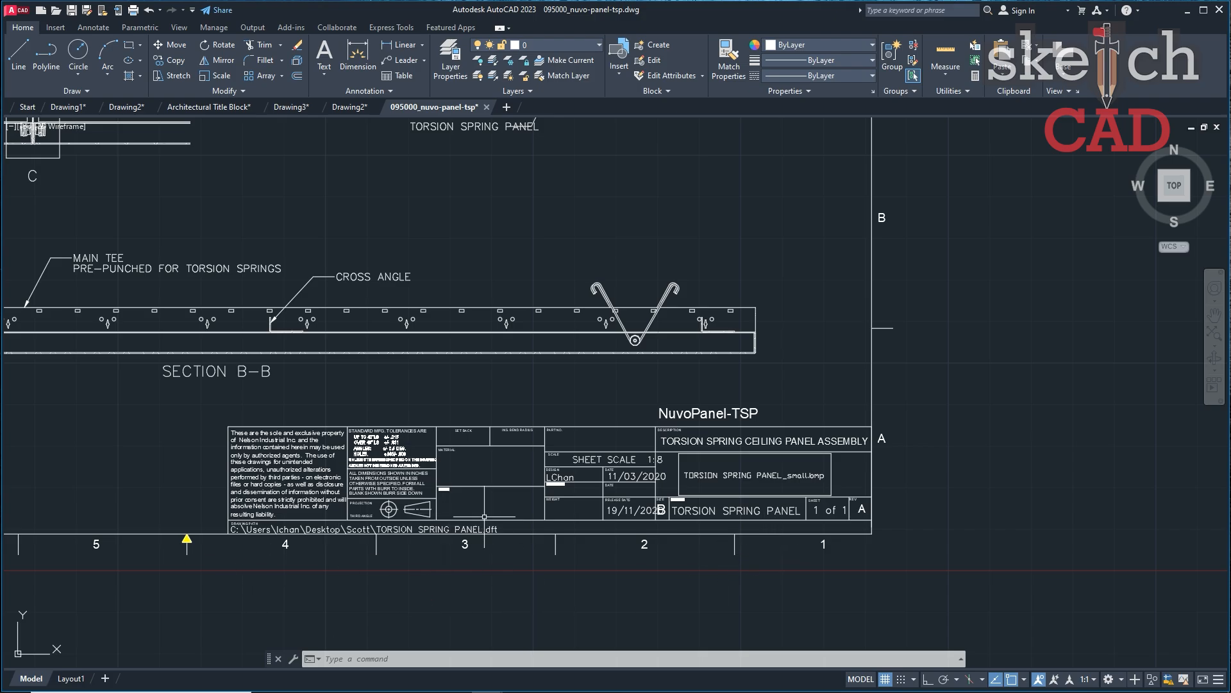
scroll(484, 516, "down", 3)
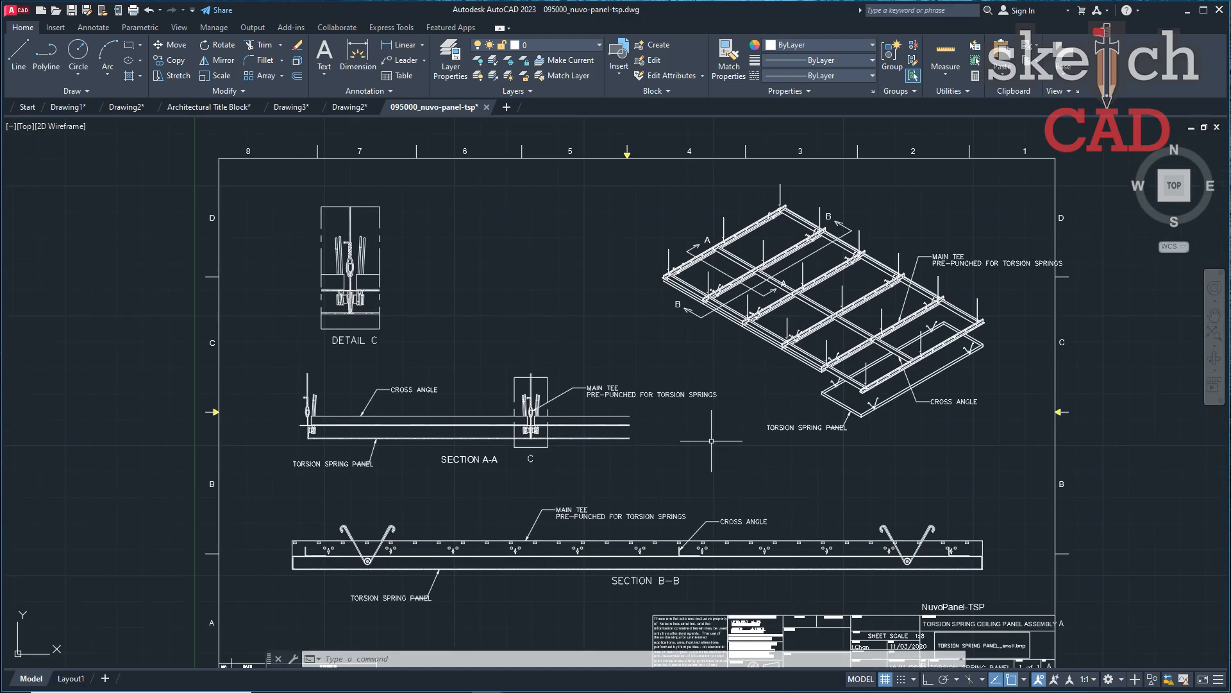
middle_click_drag(1020, 442, 258, 366)
middle_click_drag(536, 407, 34, 420)
scroll(331, 408, "down", 2)
middle_click_drag(443, 380, 435, 389)
scroll(442, 362, "up", 2)
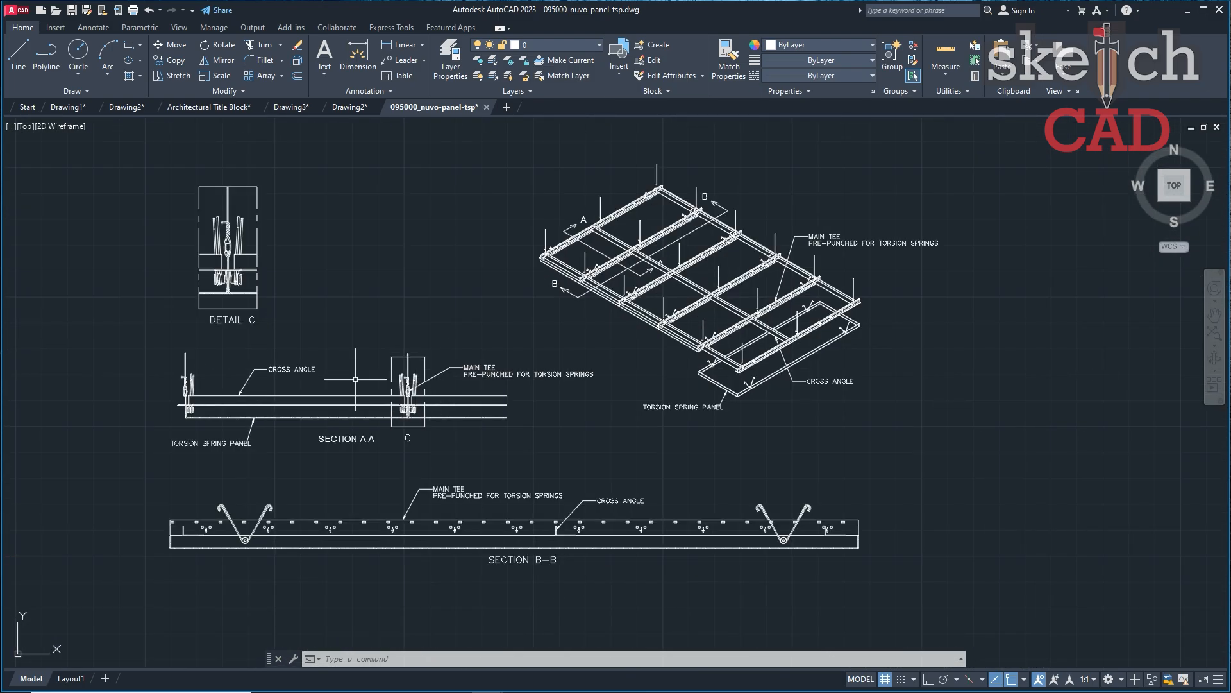
middle_click_drag(688, 209, 803, 237)
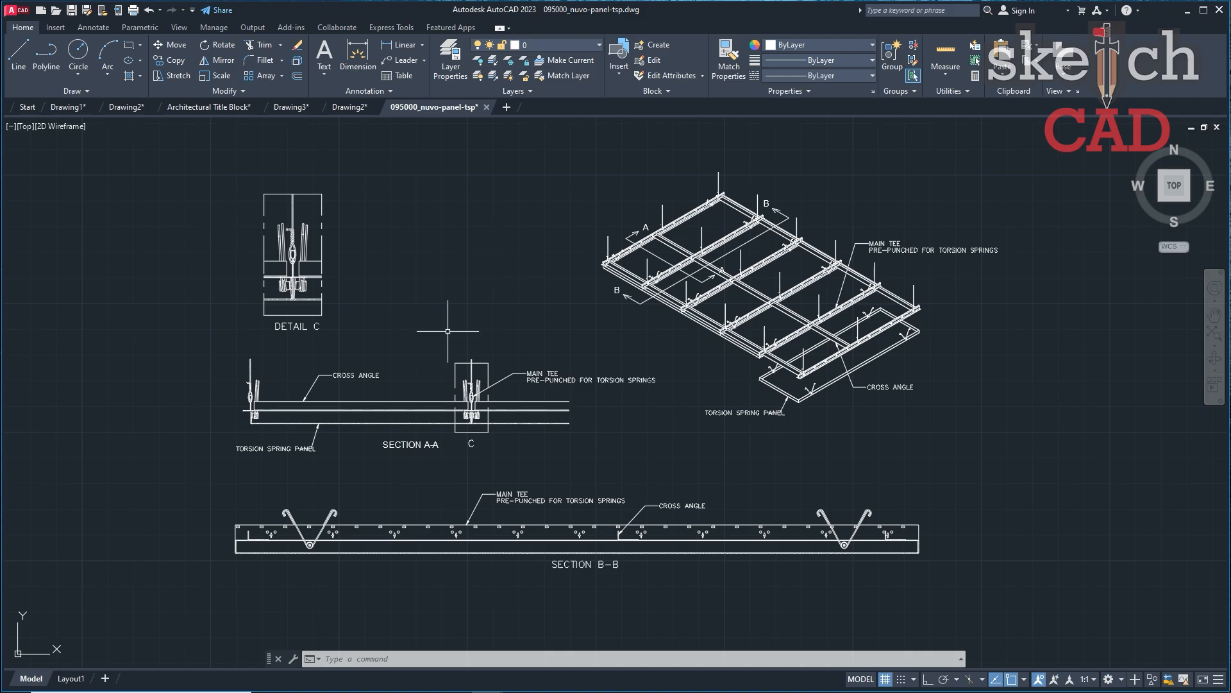
Check the insertion scale units in the drawing units settings without changing them.
type("un")
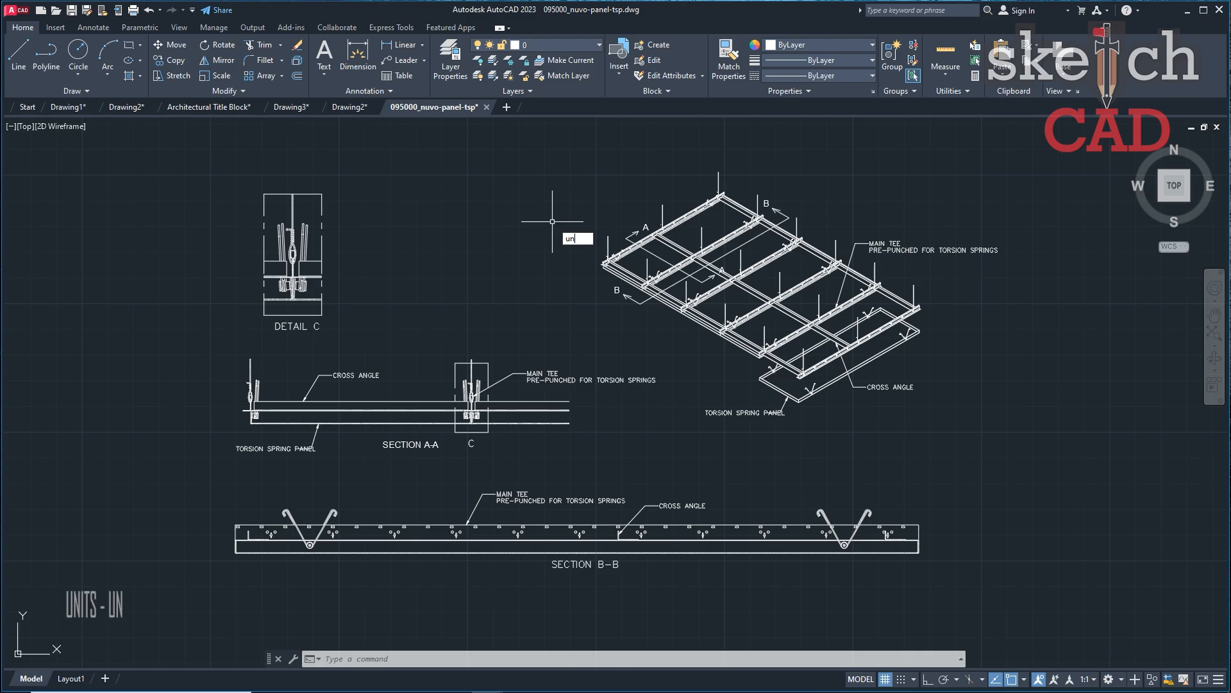
key("Return")
left_click(541, 361)
left_click(566, 375)
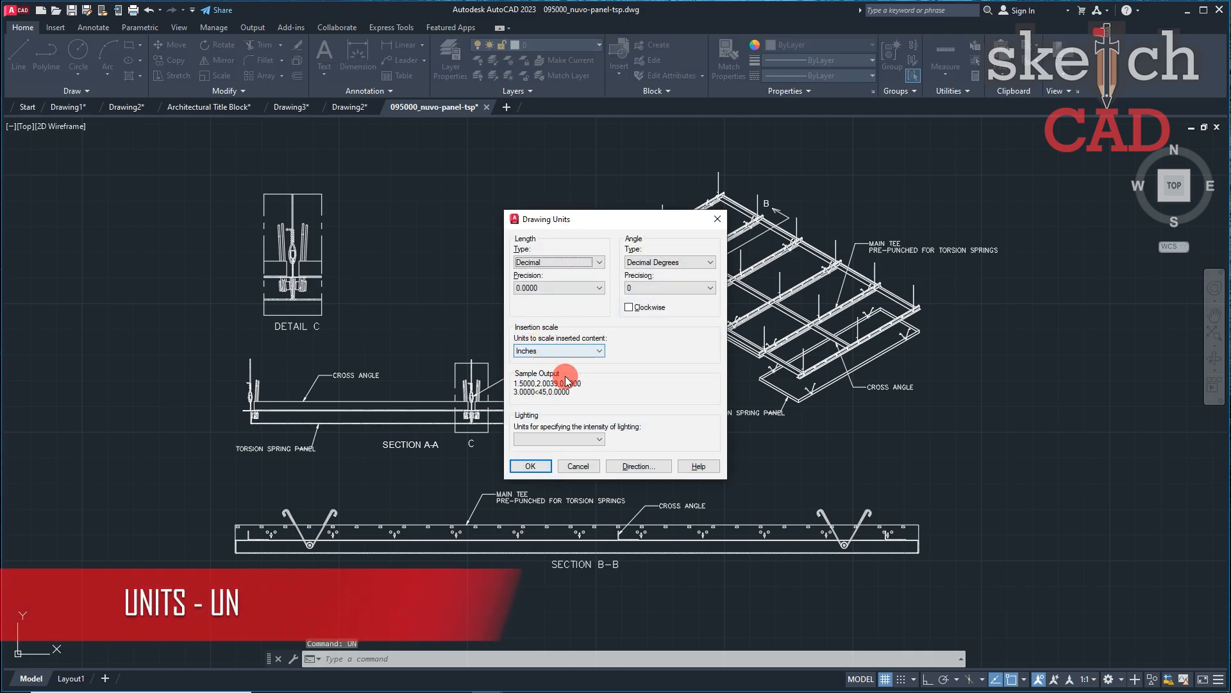
left_click(574, 469)
left_click(695, 364)
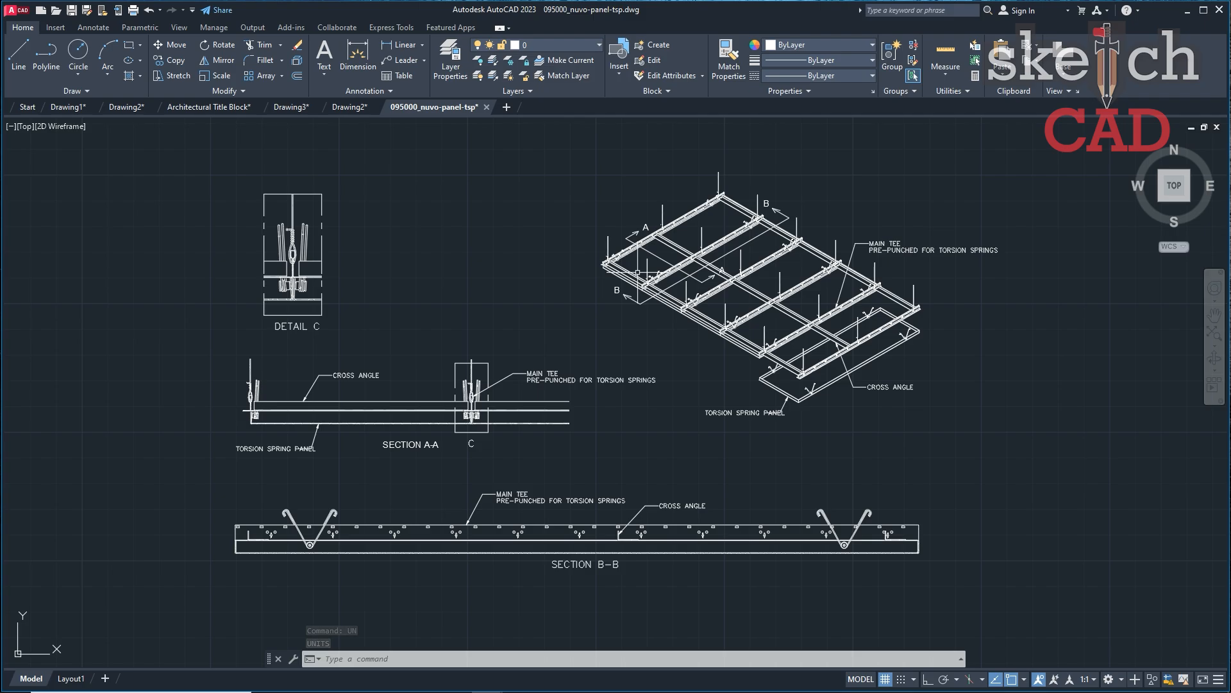
Draw a 16.5 by 11.7 inch A3 sheet border rectangle around the copied views.
type("REC")
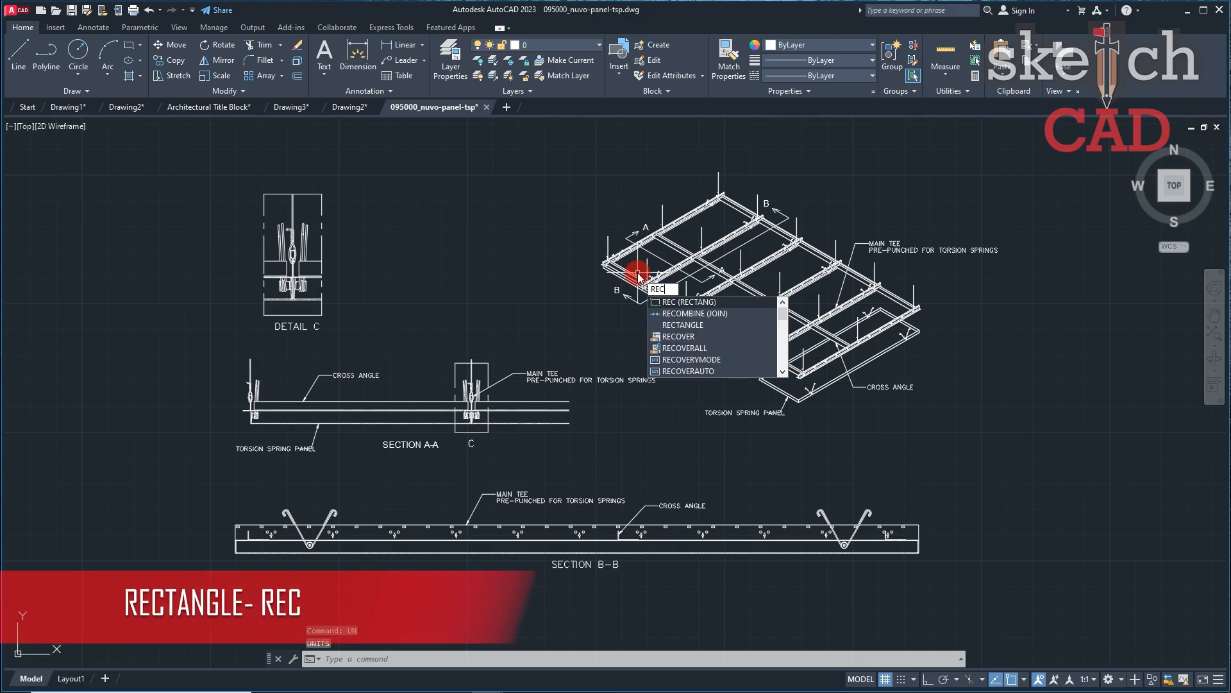
key("Return")
scroll(564, 218, "down", 3)
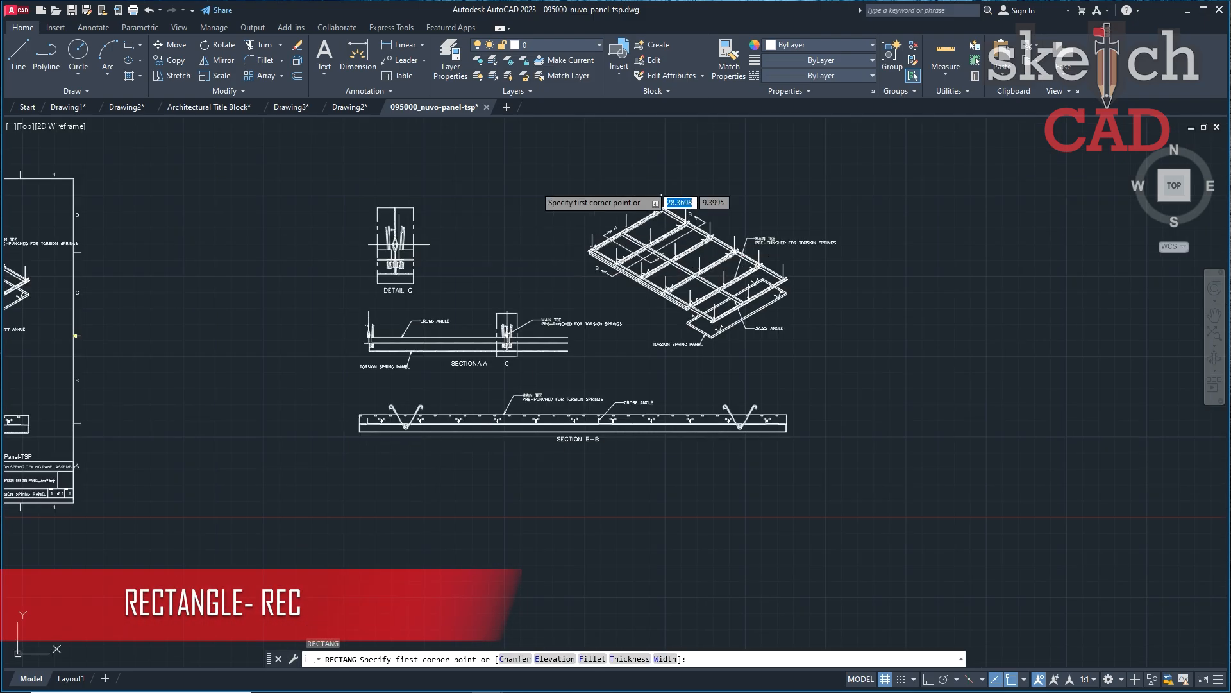
left_click(335, 455)
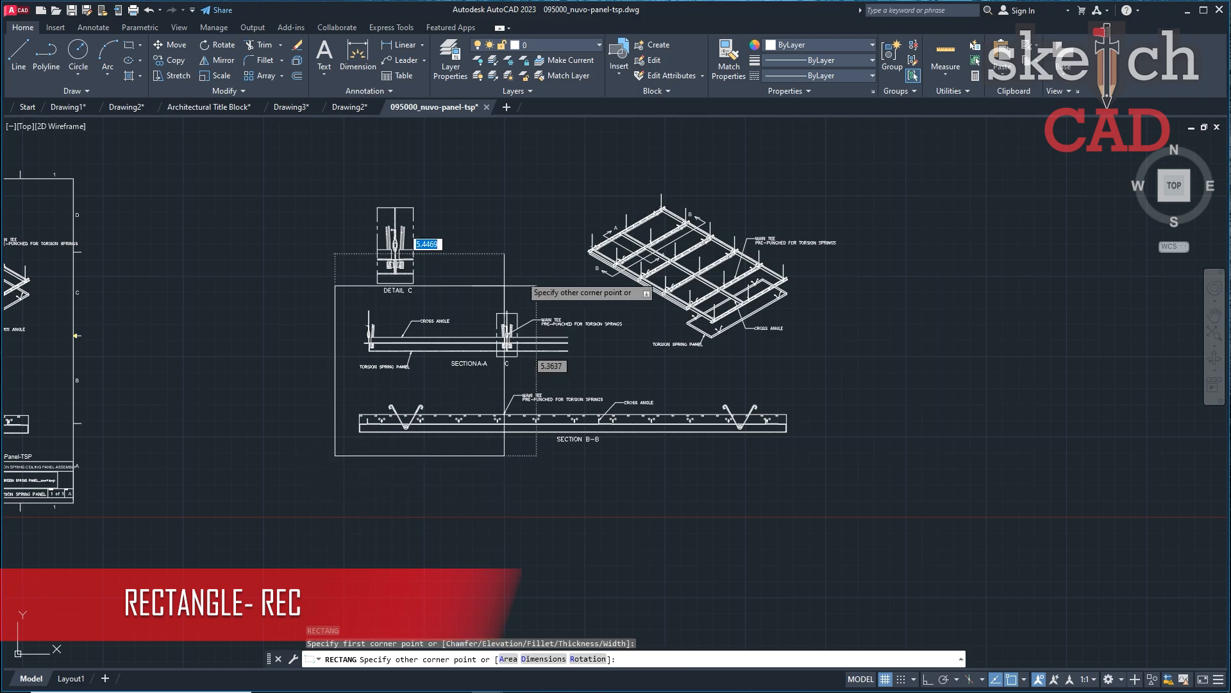
mouse_move(796, 193)
middle_mouse_down()
mouse_move(797, 242)
mouse_move(776, 277)
middle_mouse_up()
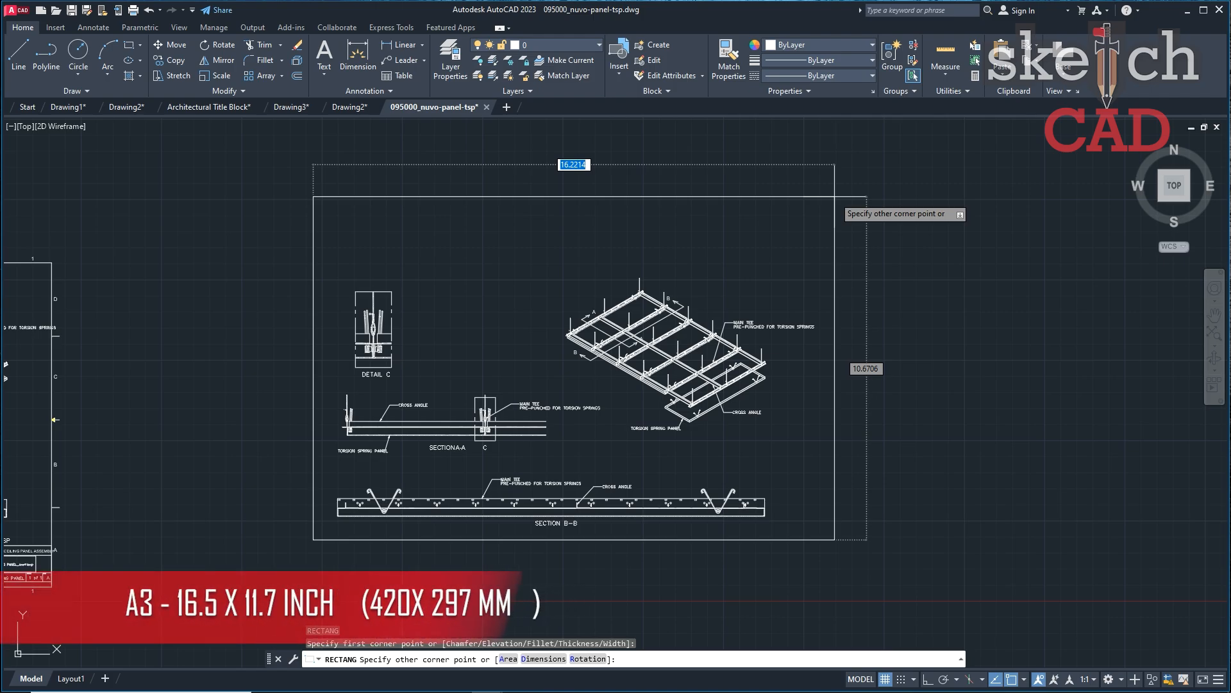
type("16")
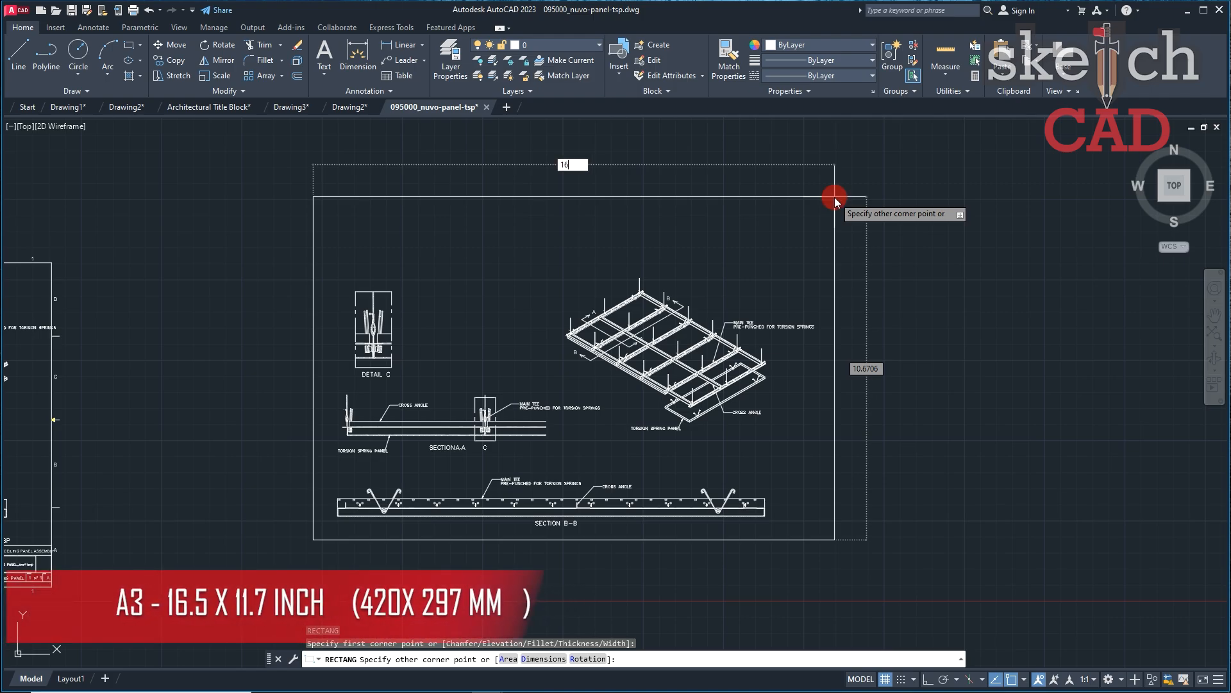
type(".5")
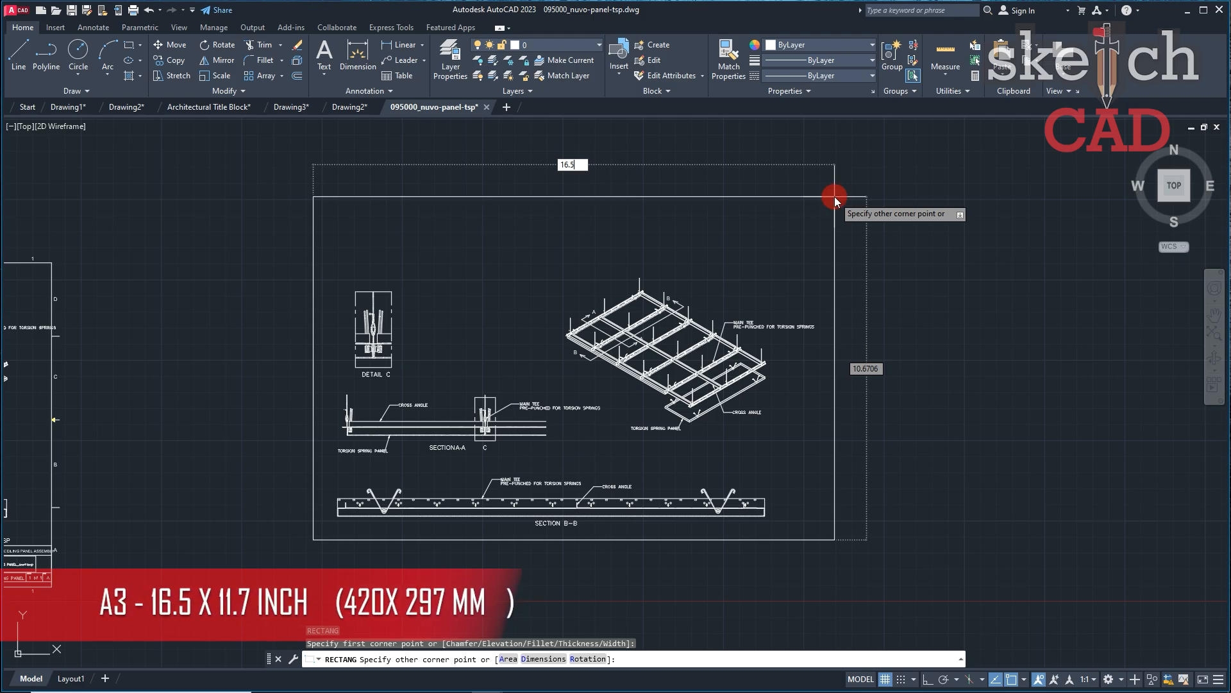
key("Tab")
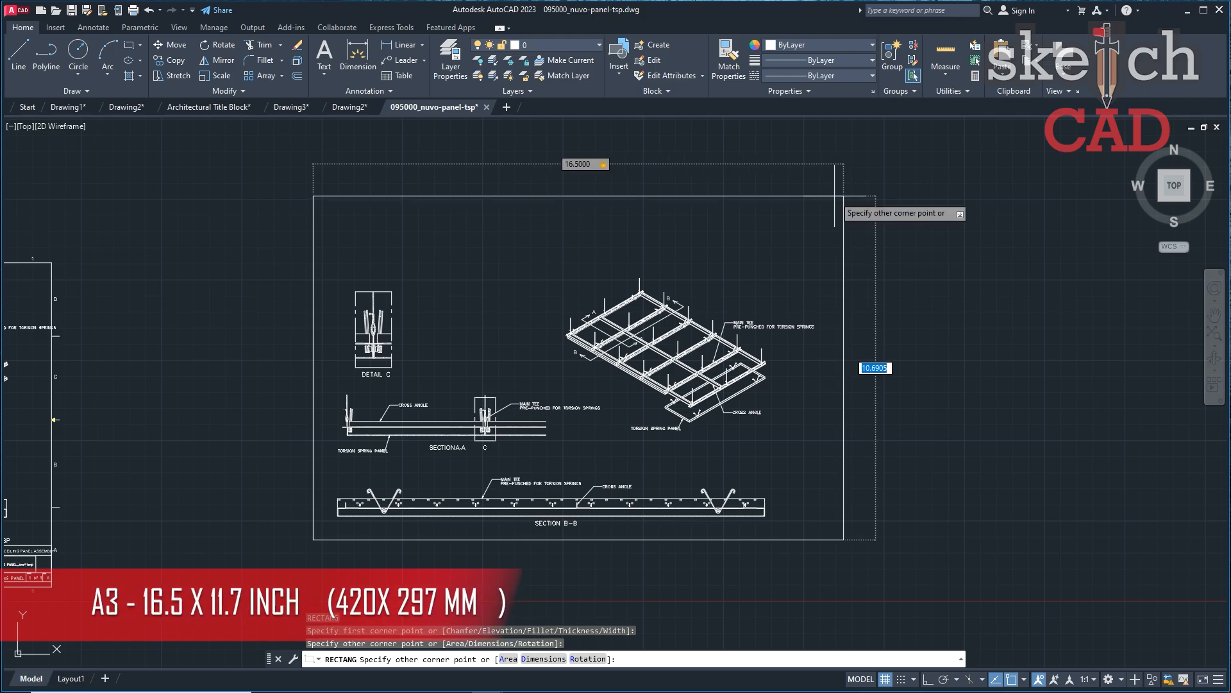
type("11")
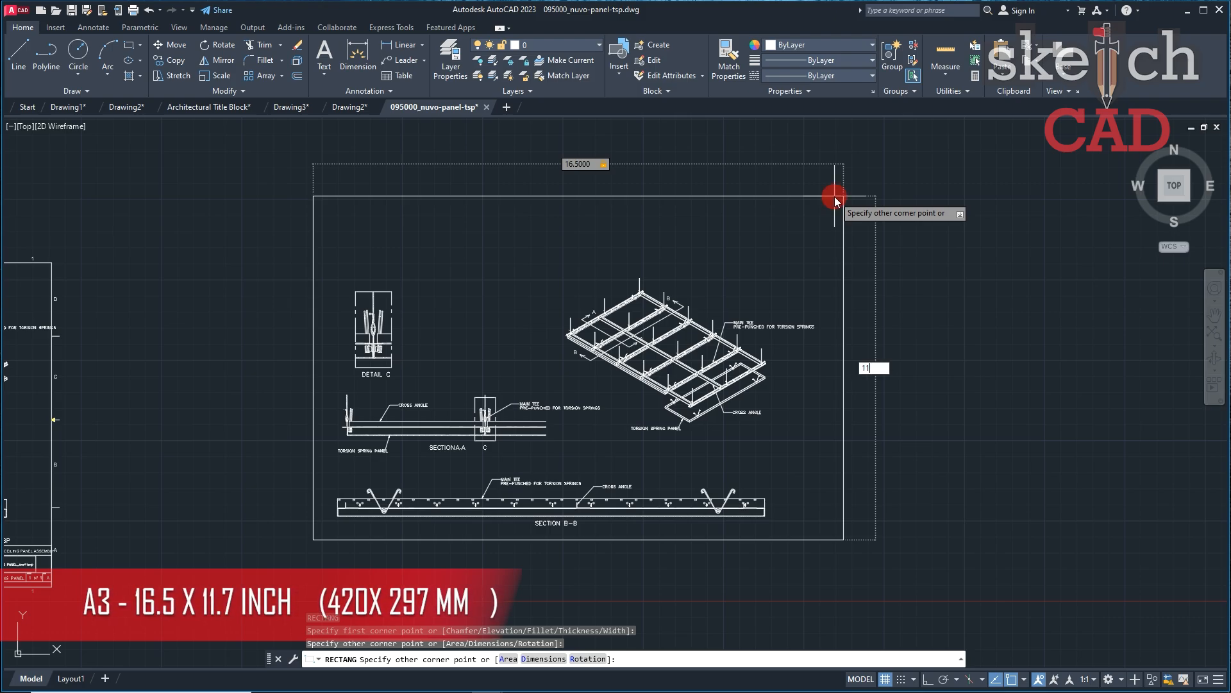
type(".7")
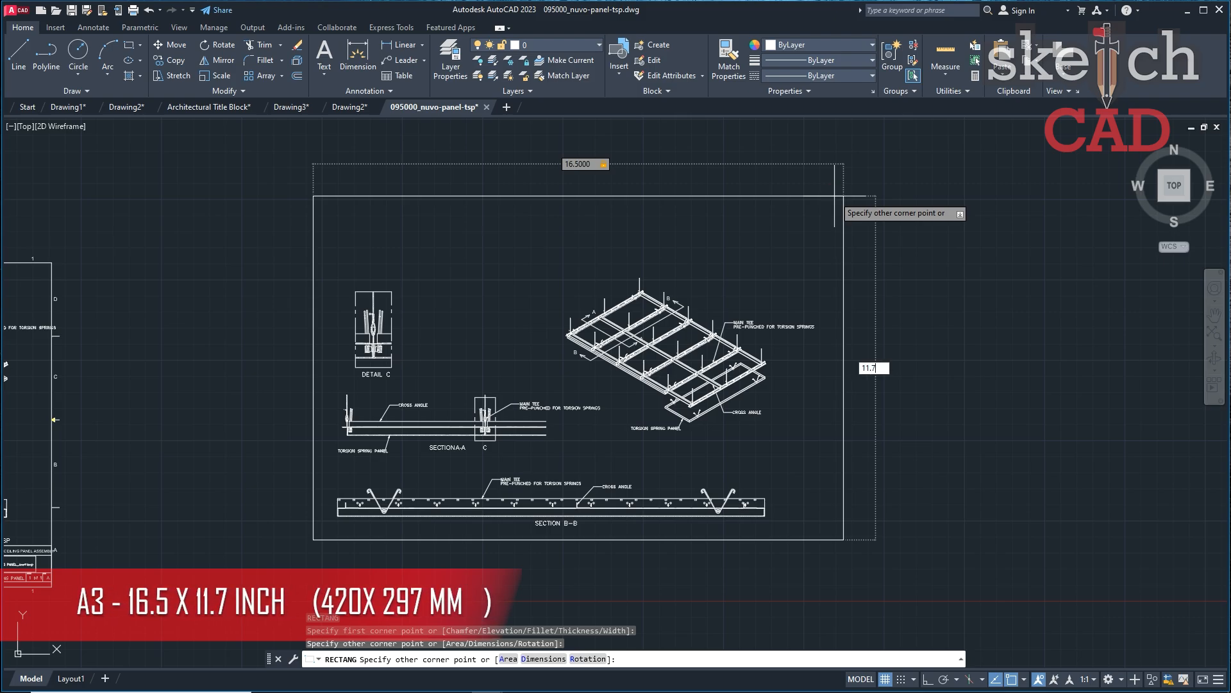
key("Return")
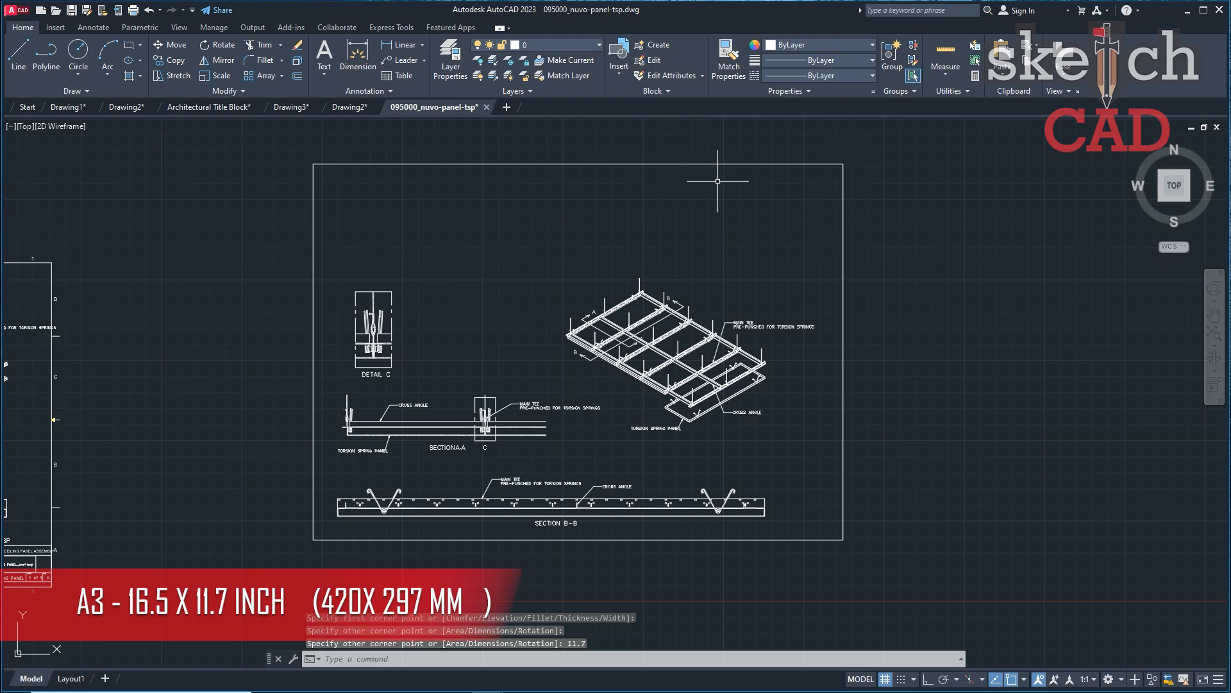
Move the A3 border rectangle downward by its lower-right corner so the views sit more centrally inside it.
left_click(892, 277)
left_click(814, 247)
type("m")
key("Return")
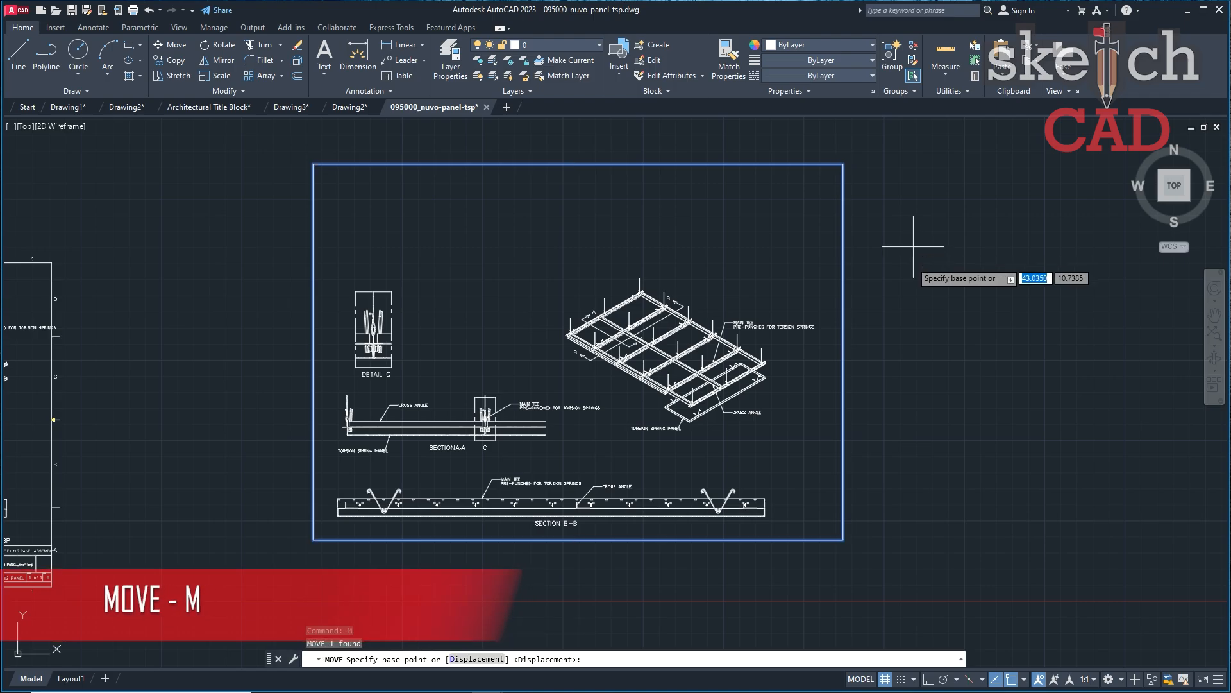
left_click(842, 539)
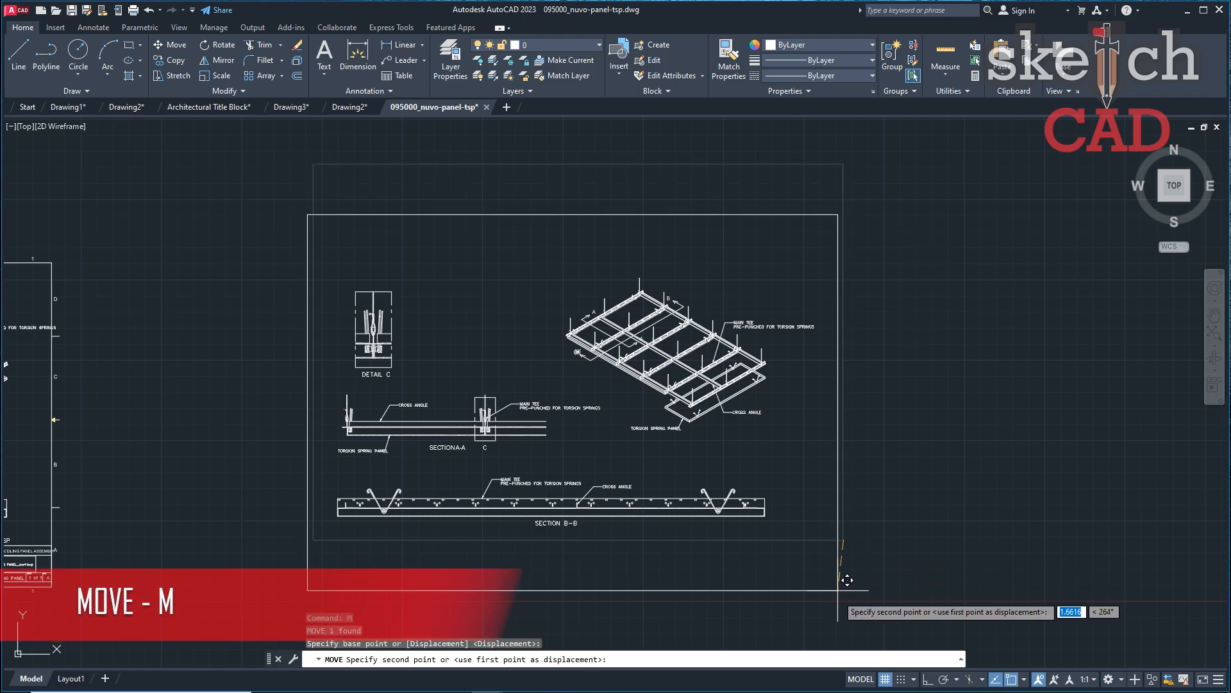
left_click(838, 597)
middle_click_drag(836, 491, 1073, 551)
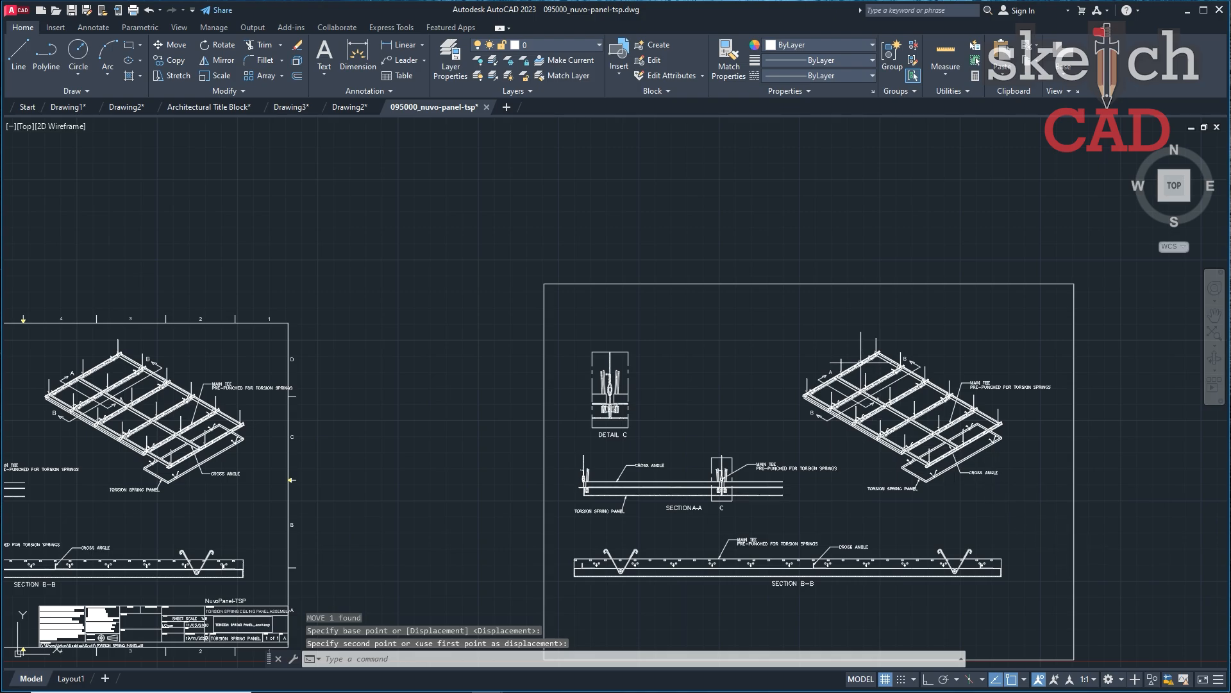
Draw a narrow rectangle about 4.6 by 0.4 inches in the border's lower-right area, below Section B-B, for the title block.
middle_click_drag(828, 325, 750, 287)
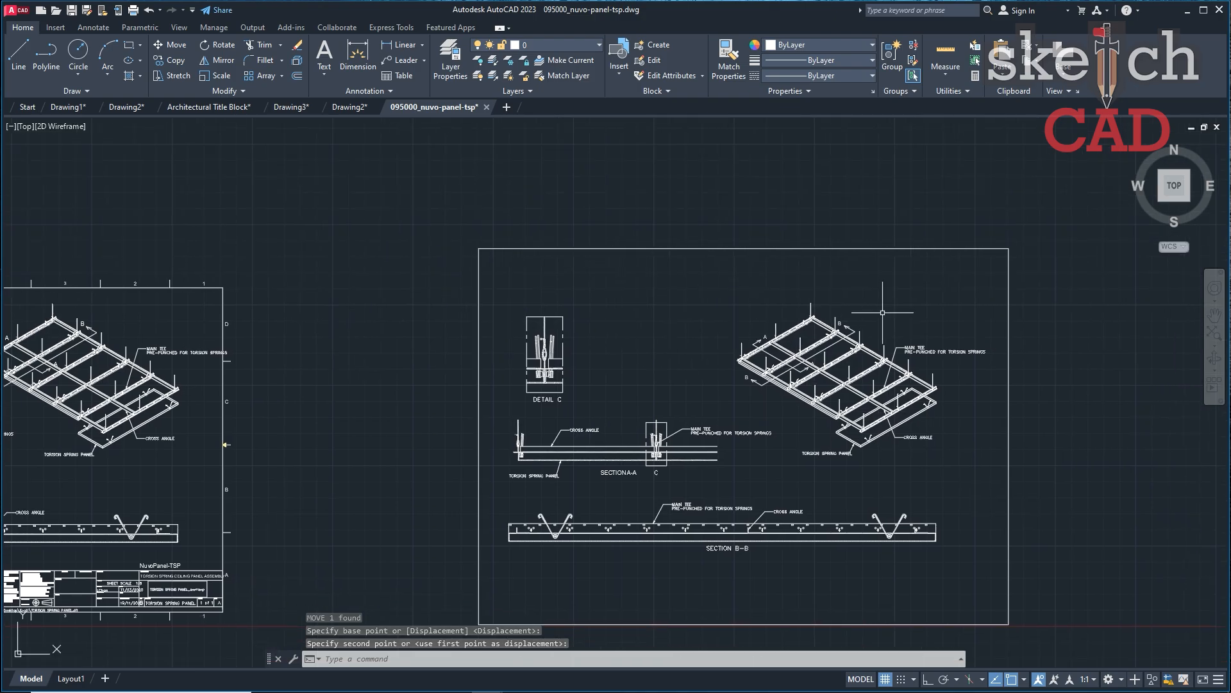
scroll(744, 577, "up", 2)
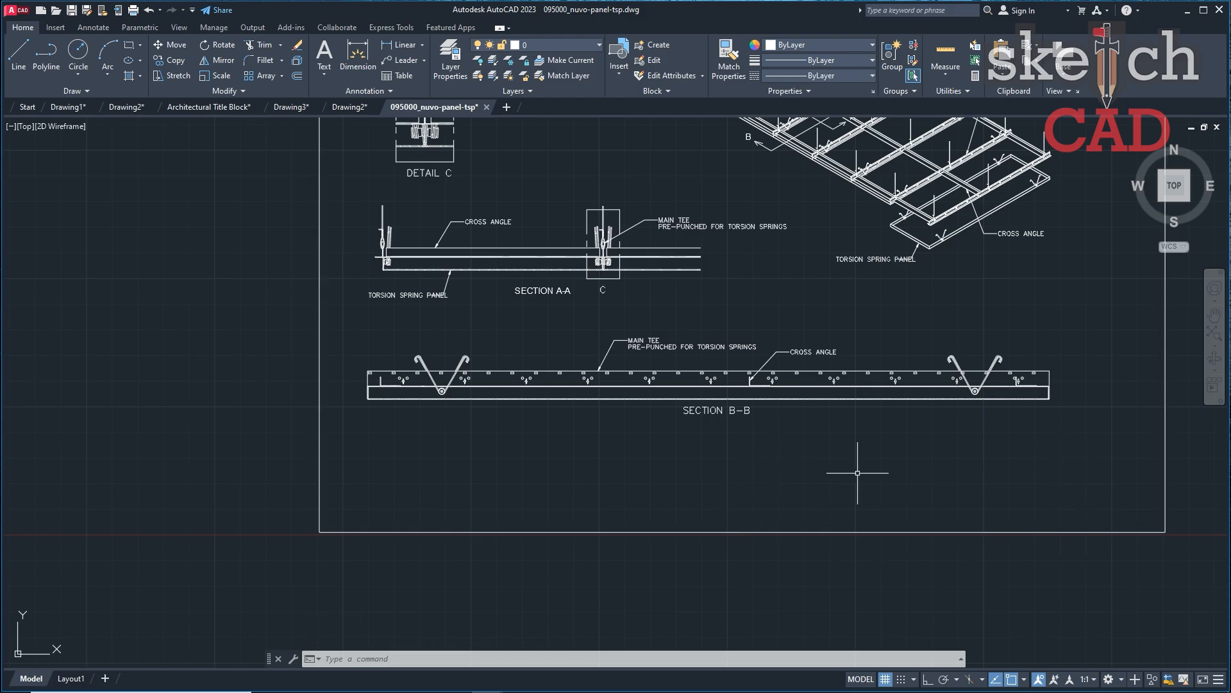
middle_click_drag(855, 487, 743, 511)
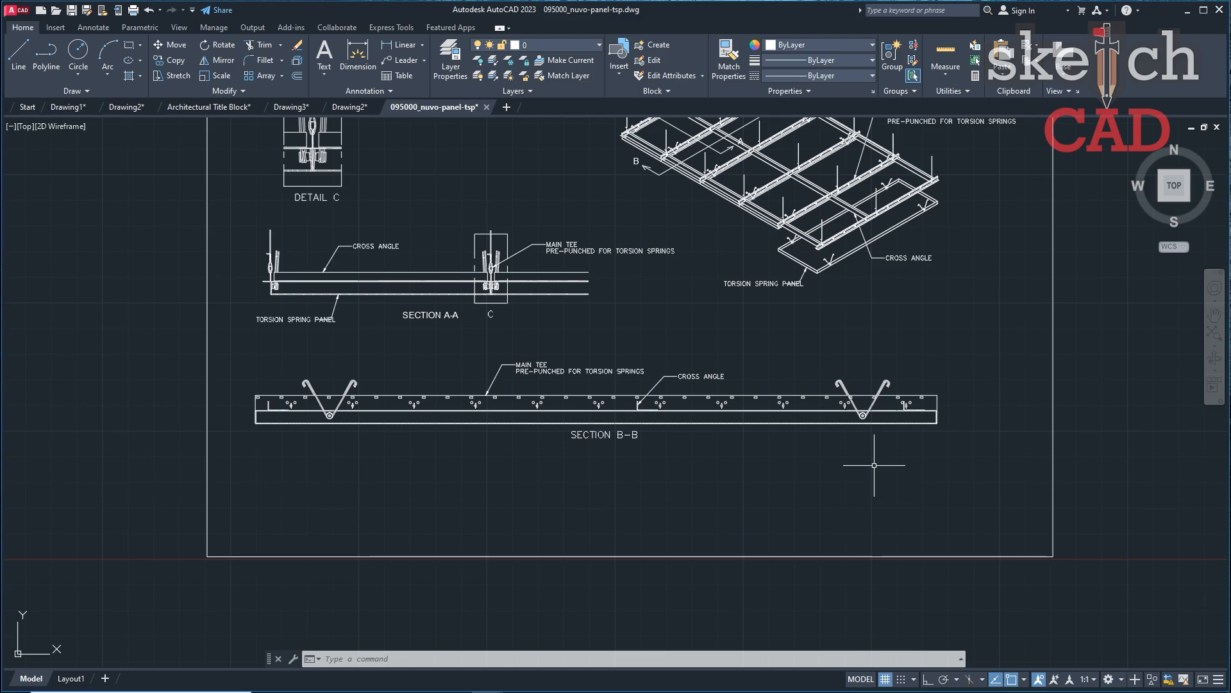
middle_click_drag(951, 268, 925, 363)
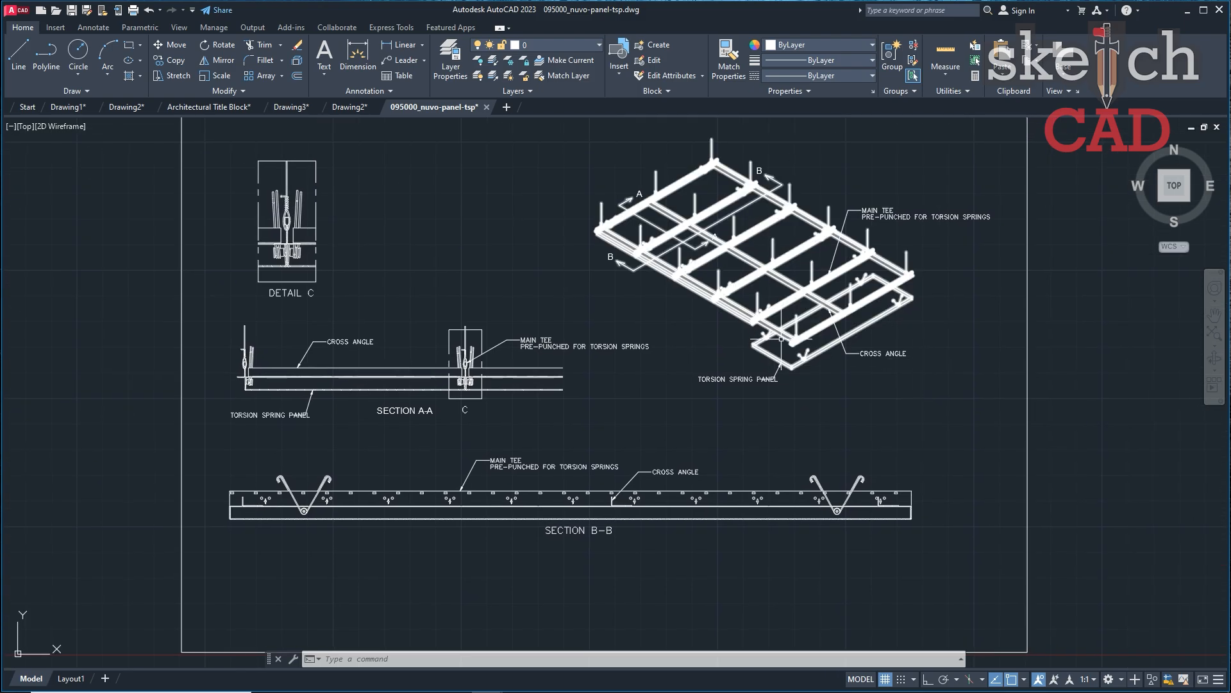
middle_click_drag(457, 518, 497, 394)
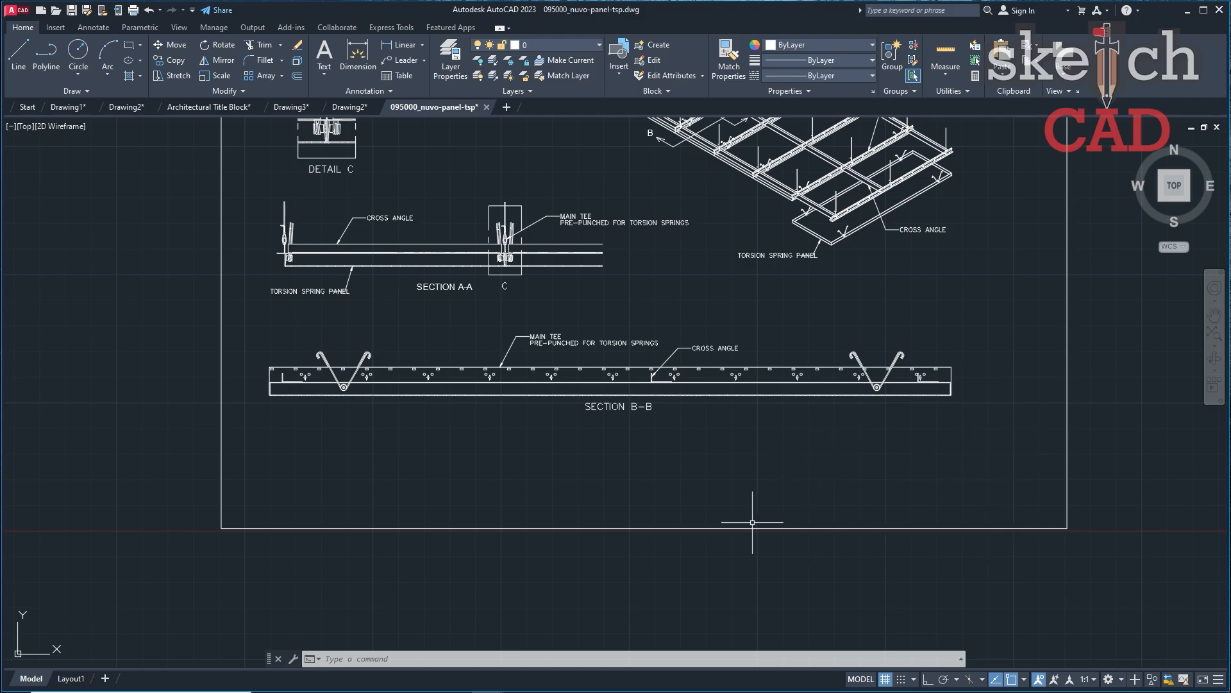
middle_click_drag(881, 496, 805, 523)
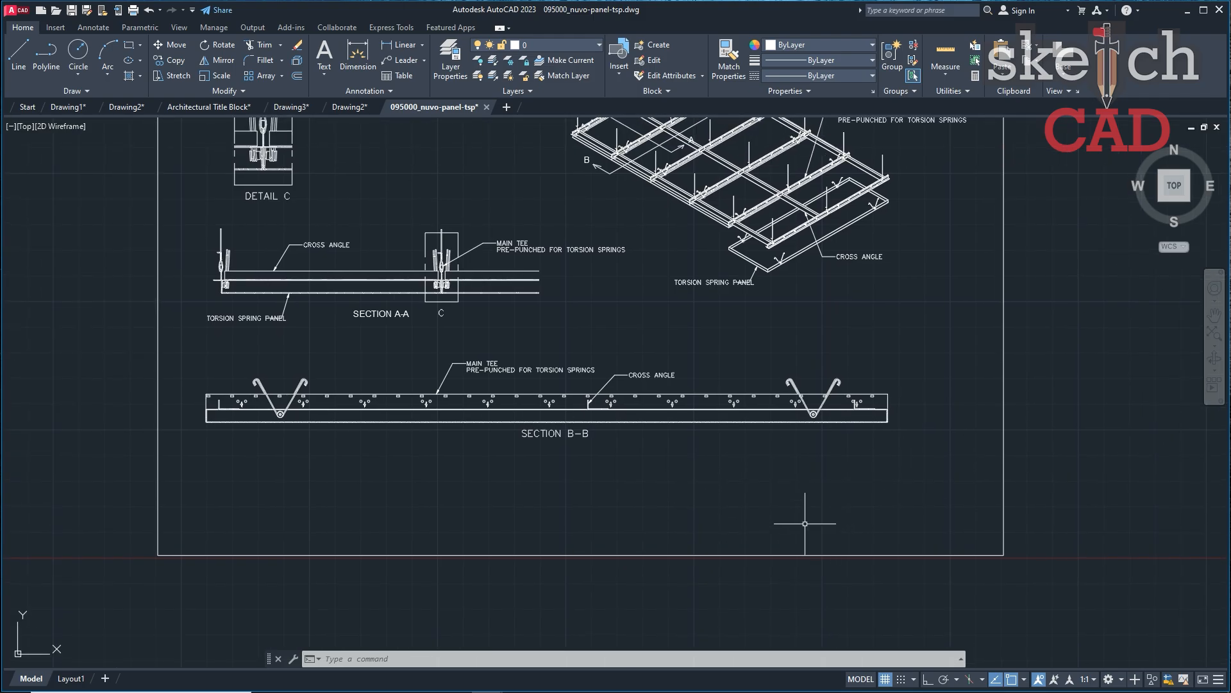
left_click(19, 53)
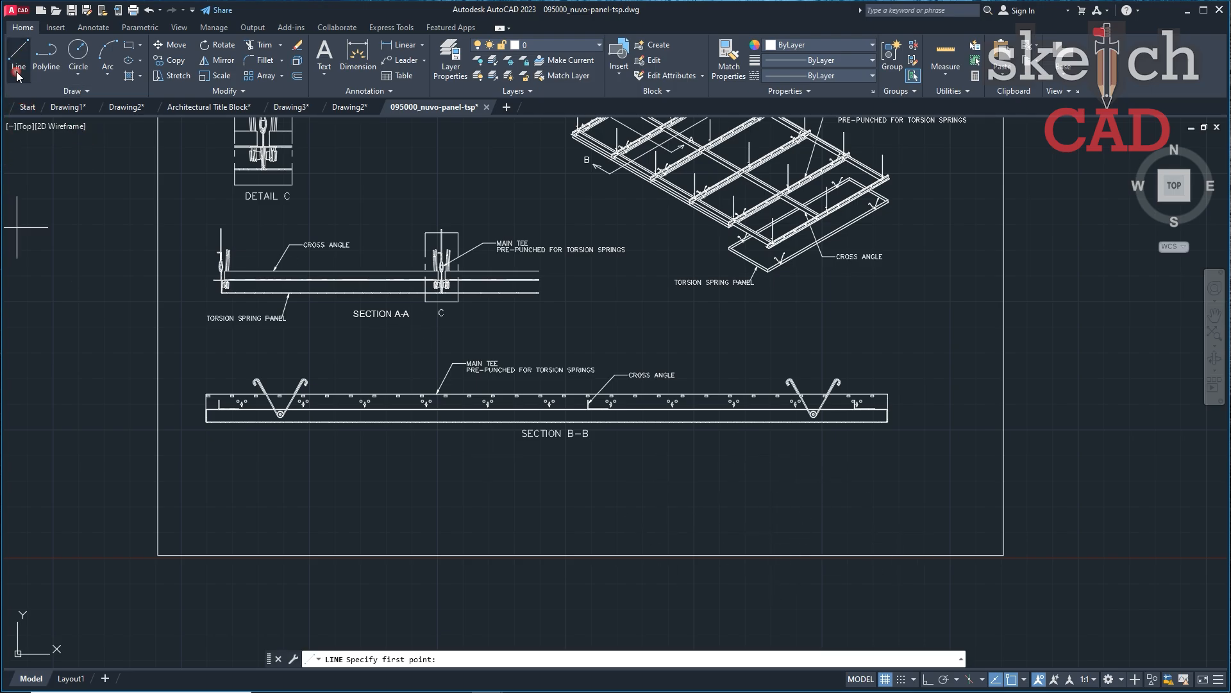
left_click(129, 45)
left_click(676, 474)
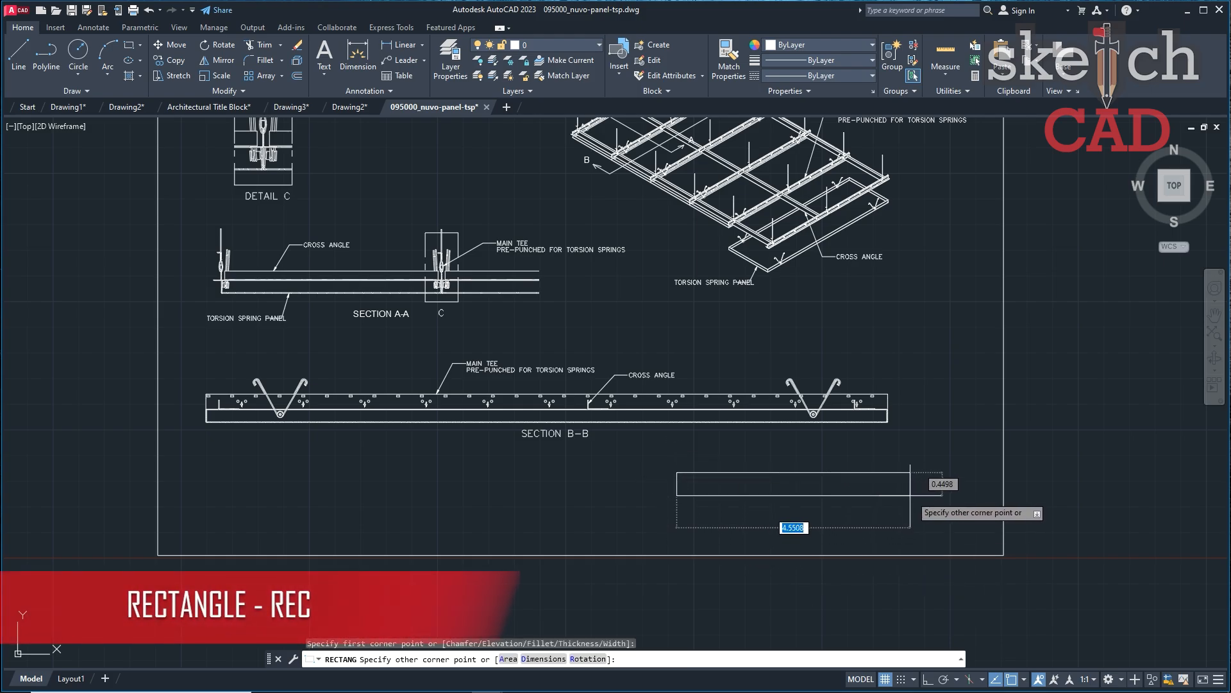
left_click(912, 494)
Copy the narrow title block rectangle twice downward from its upper-left corner, stacking three equal rows.
left_click(943, 506)
left_click(933, 504)
left_click(922, 518)
left_click(905, 481)
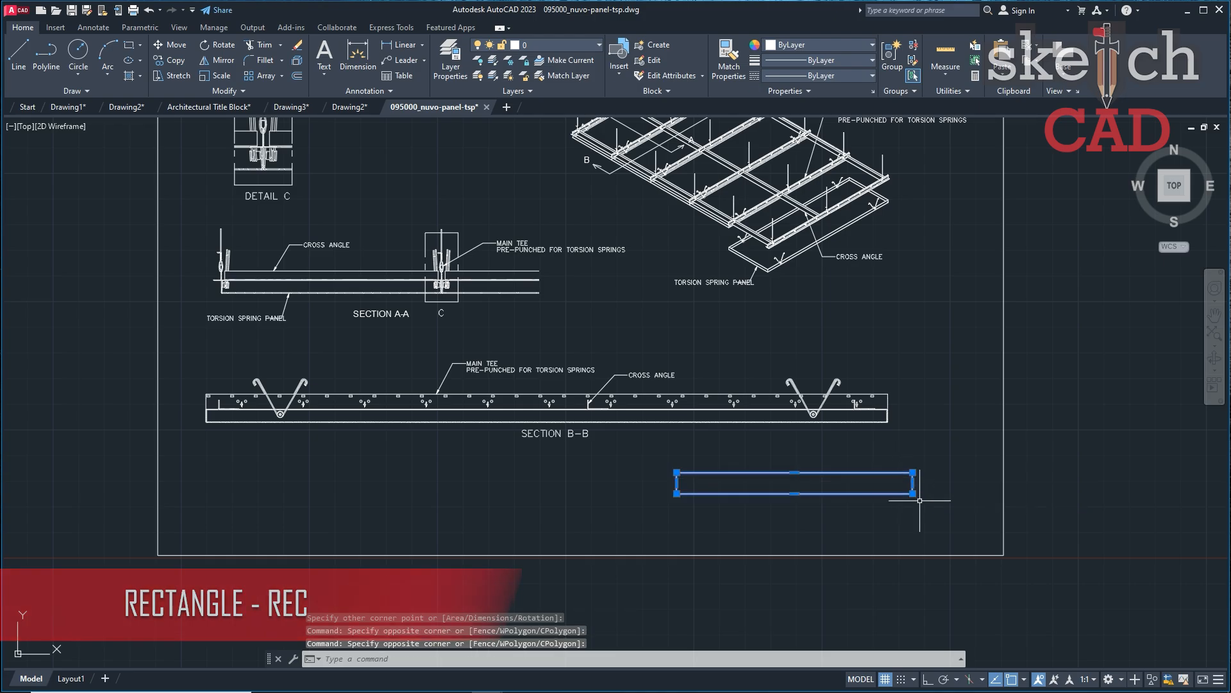
type("co")
key("Return")
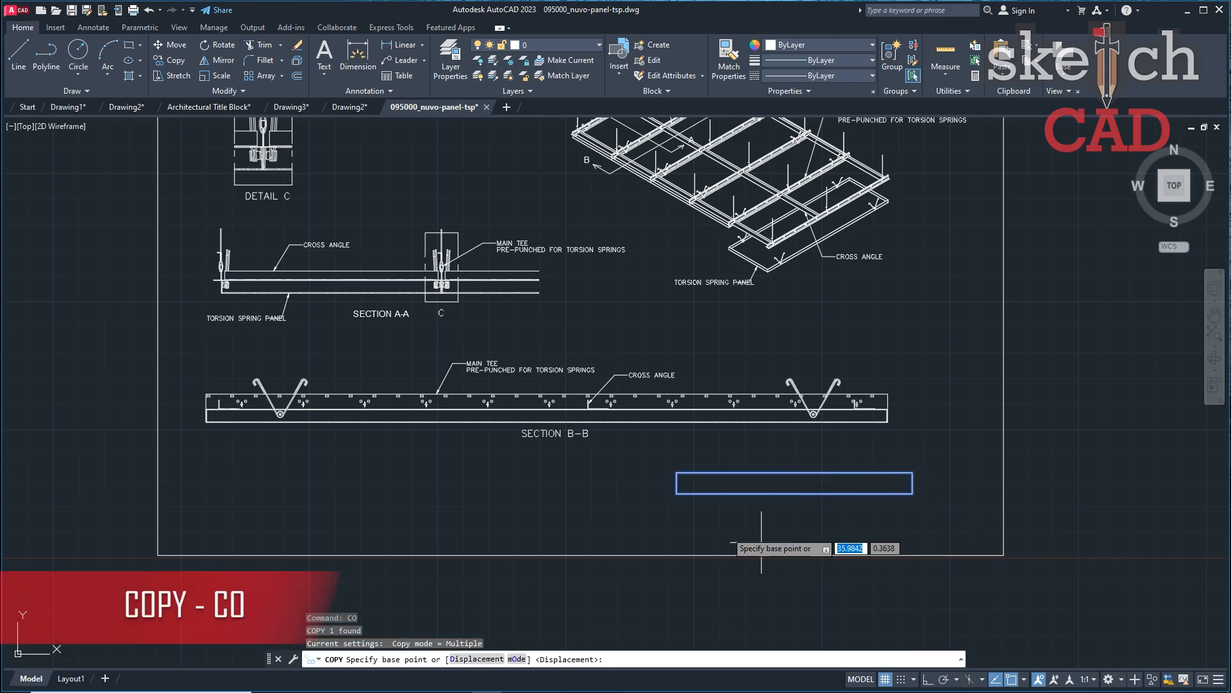
left_click(676, 474)
left_click(682, 490)
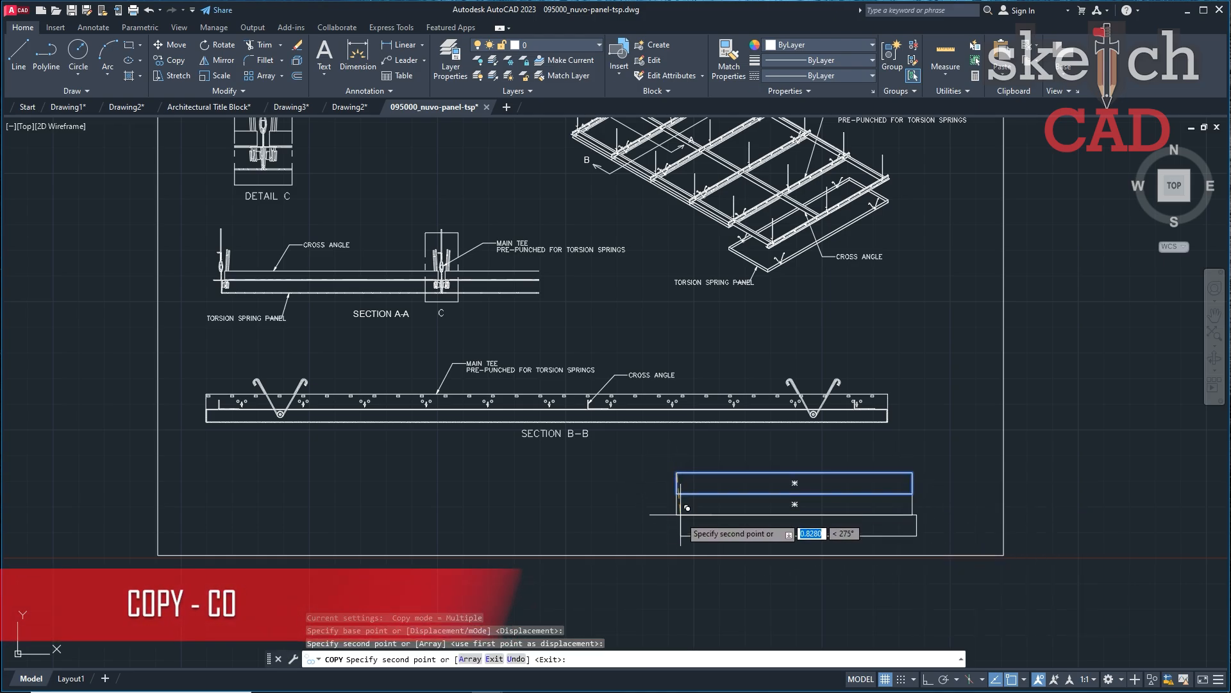
left_click(682, 509)
key("Return")
Draw a vertical line through the midpoints of the three stacked title block rows, splitting them into two columns.
type("l")
key("Return")
left_click(795, 472)
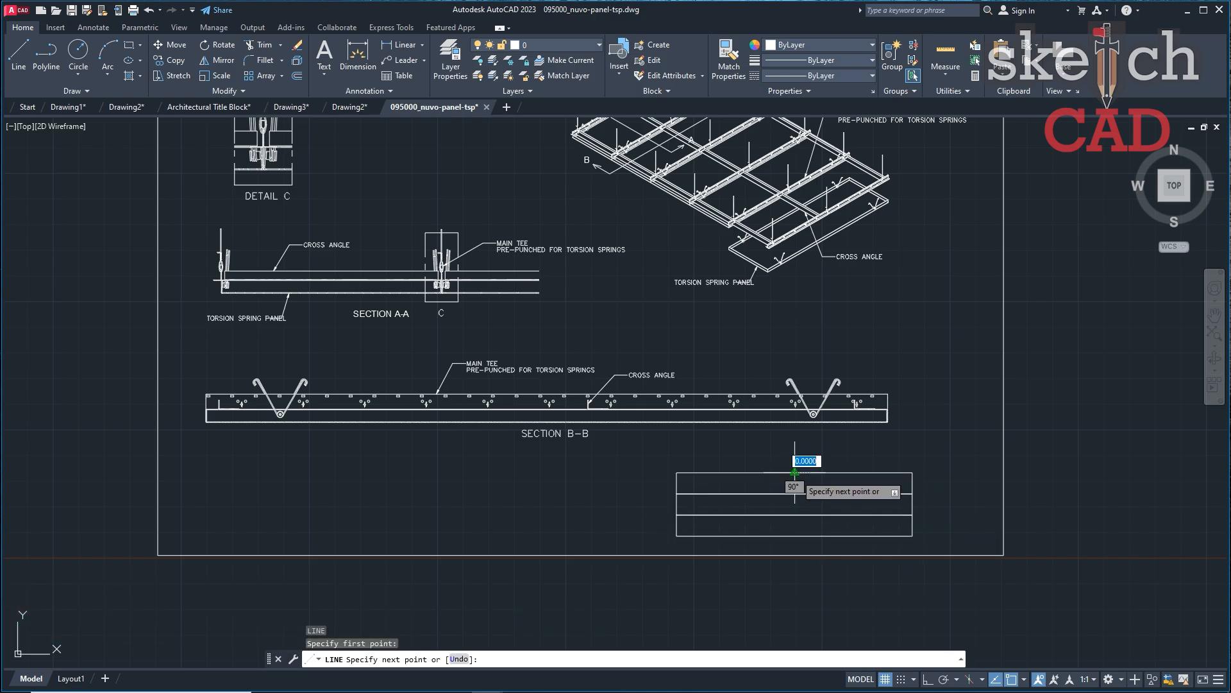
left_click(794, 535)
key("Return")
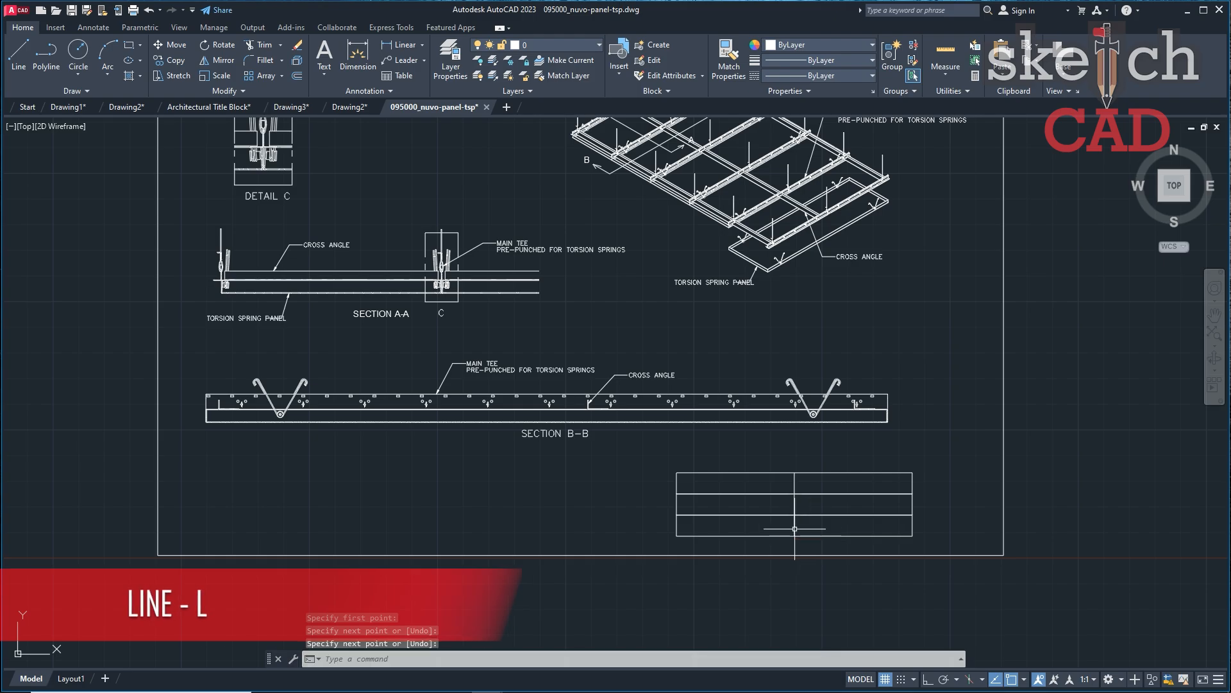
Examine the new title block grid and the original sheet's title block fields, such as scale, design, approval, dates, description and drawing number.
scroll(806, 527, "up", 4)
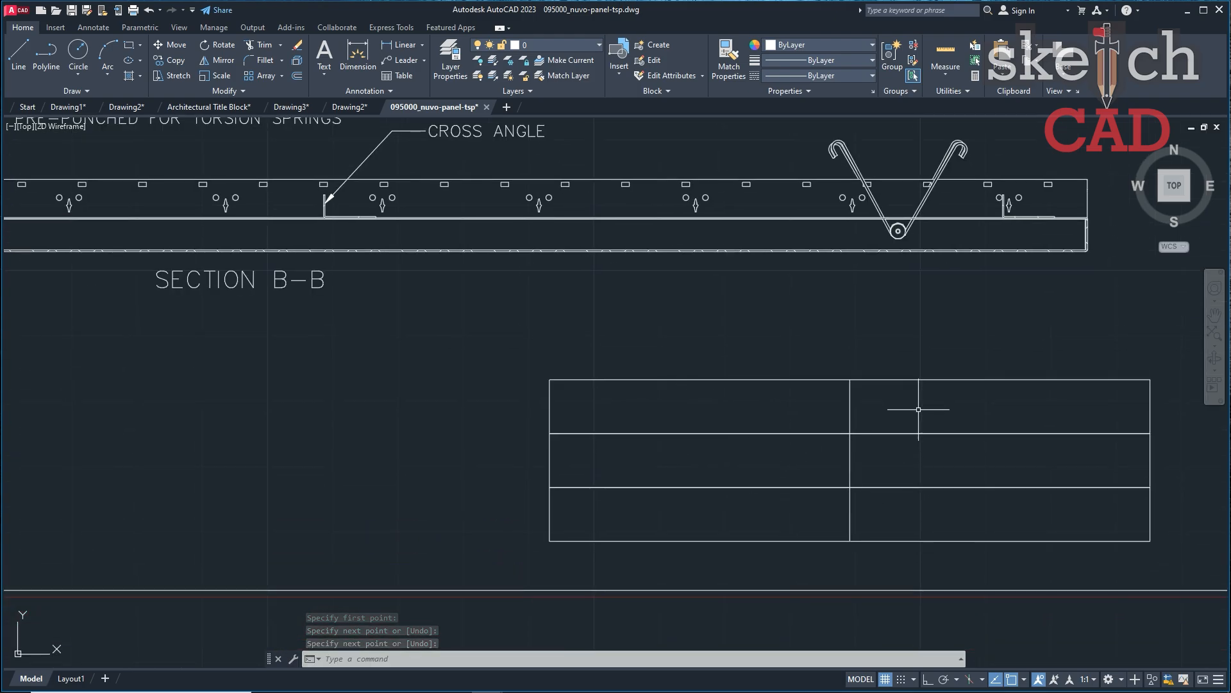
scroll(767, 462, "up", 2)
middle_click_drag(770, 459, 655, 433)
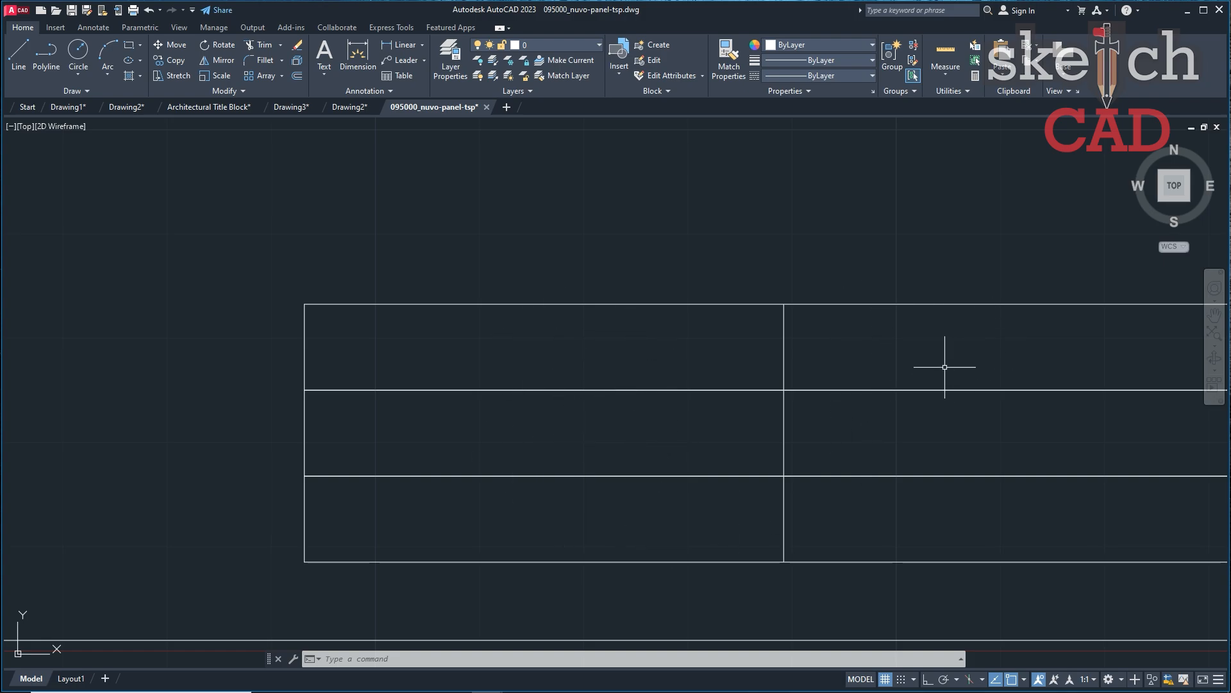
middle_click_drag(950, 367, 662, 362)
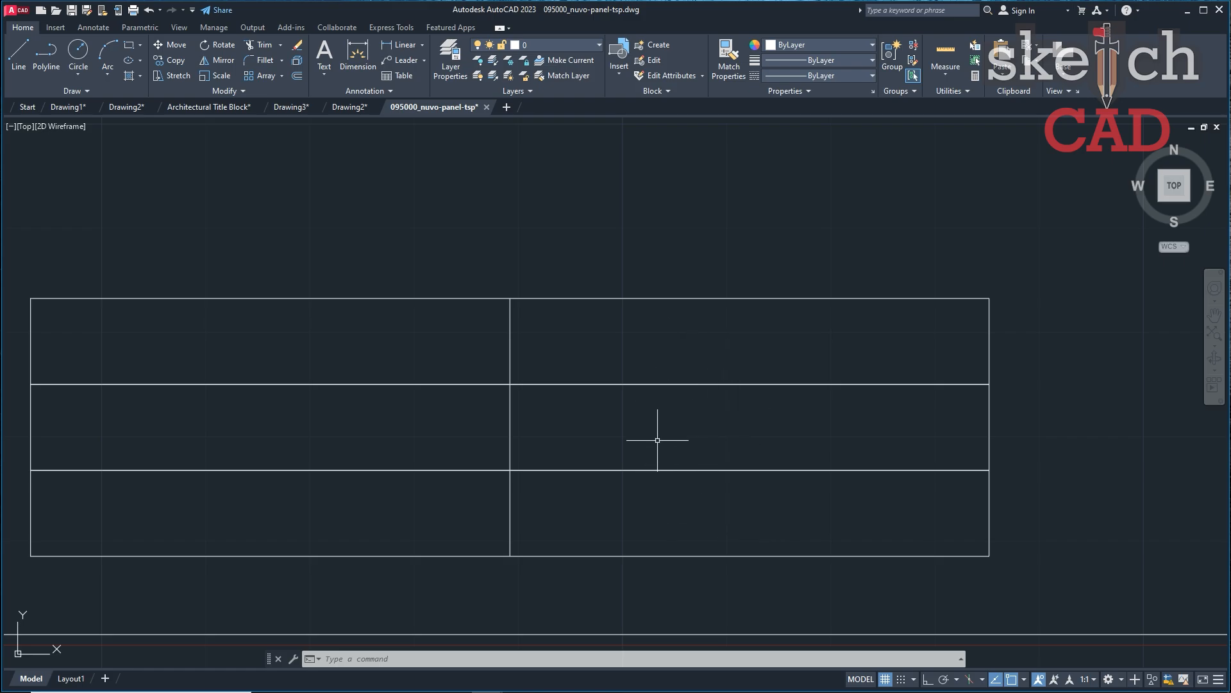
scroll(731, 342, "down", 6)
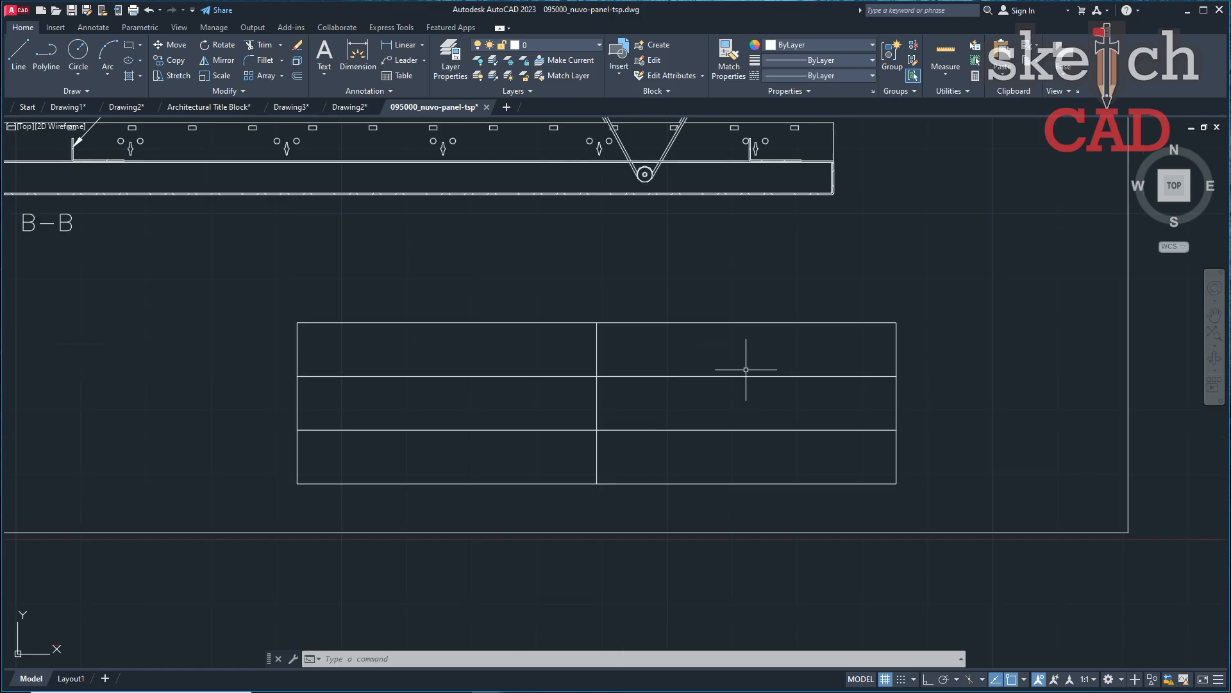
middle_click_drag(481, 418, 921, 427)
scroll(563, 416, "up", 10)
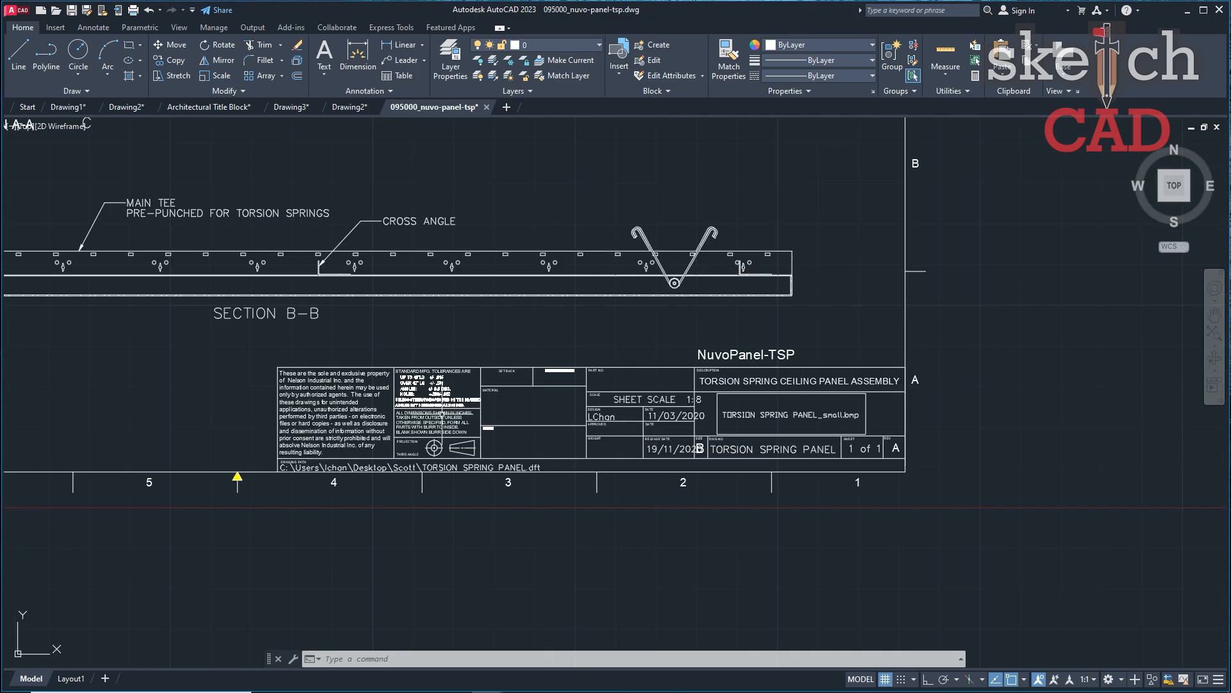
middle_click_drag(563, 400, 755, 405)
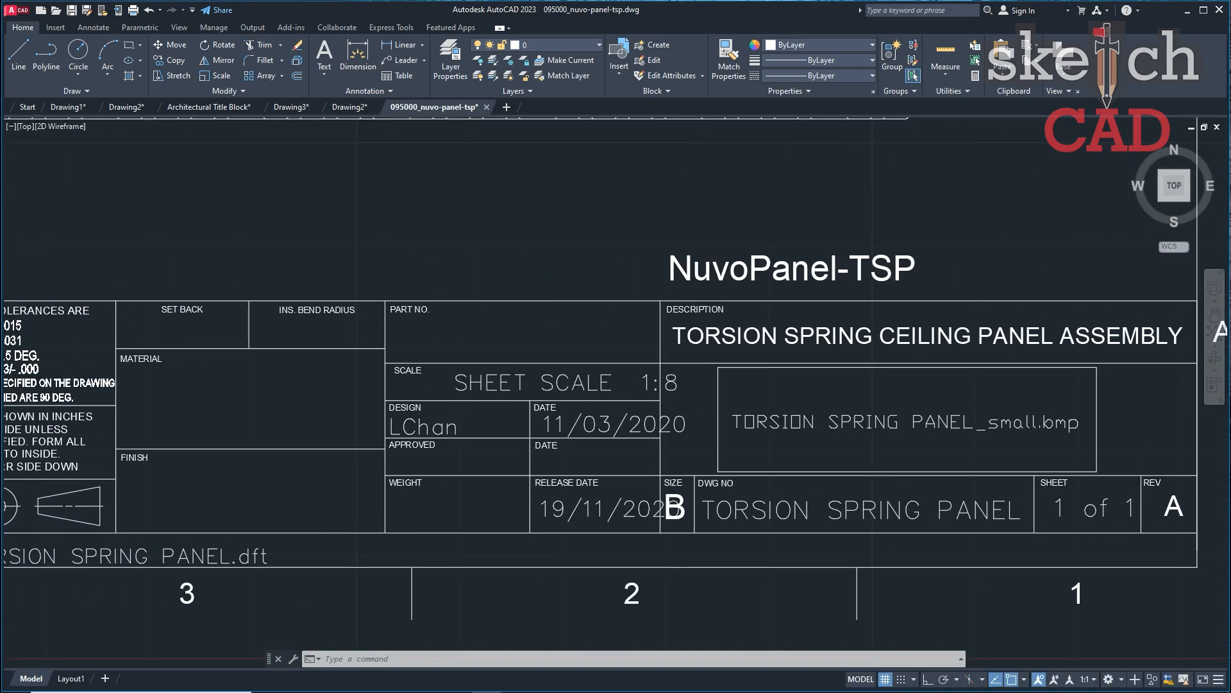
scroll(436, 398, "up", 2)
middle_click_drag(635, 442, 481, 376)
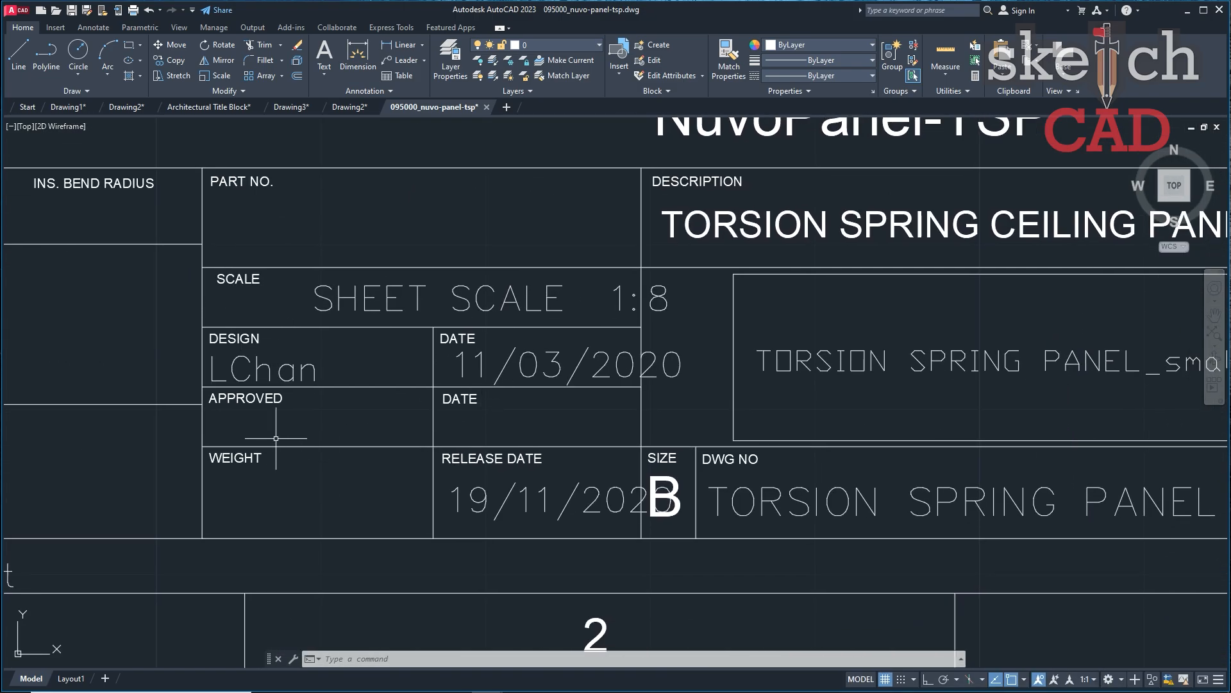
middle_click_drag(510, 510, 298, 495)
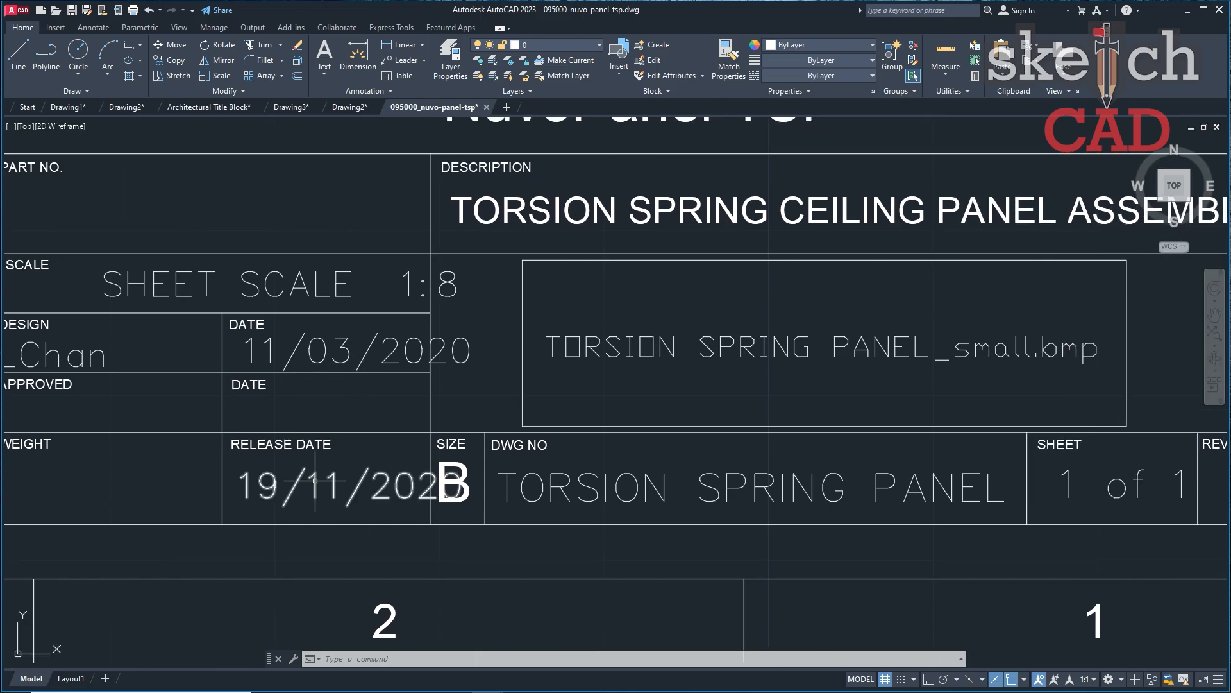
middle_click_drag(593, 417, 448, 490)
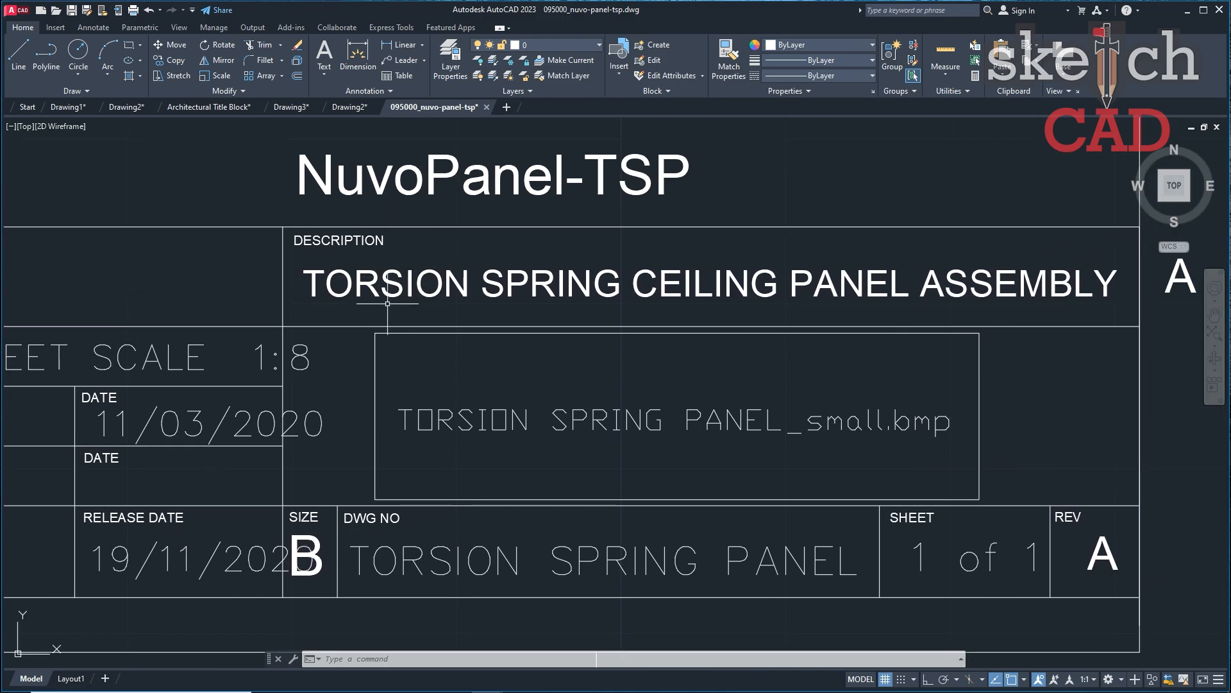
scroll(1081, 301, "down", 1)
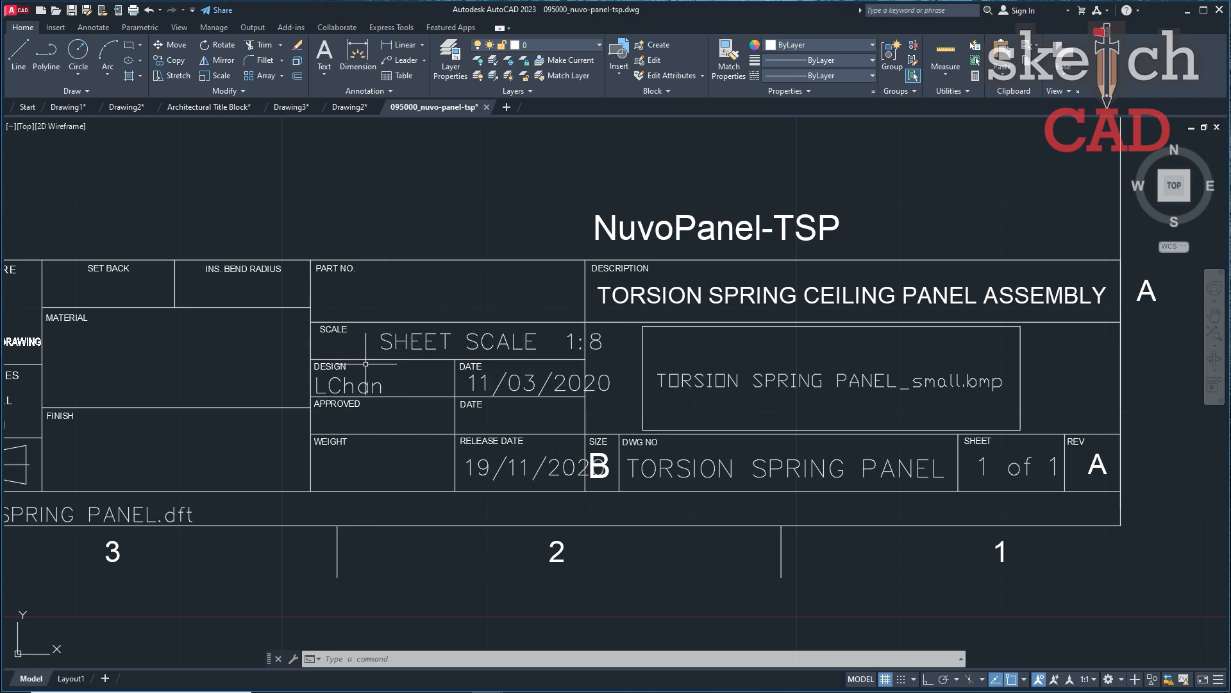
Add the multiline text "dwg no" in the first column of the new title block's upper row.
scroll(495, 351, "down", 6)
middle_click_drag(802, 352, 186, 443)
scroll(556, 436, "up", 3)
middle_click_drag(1058, 414, 803, 386)
scroll(580, 455, "up", 2)
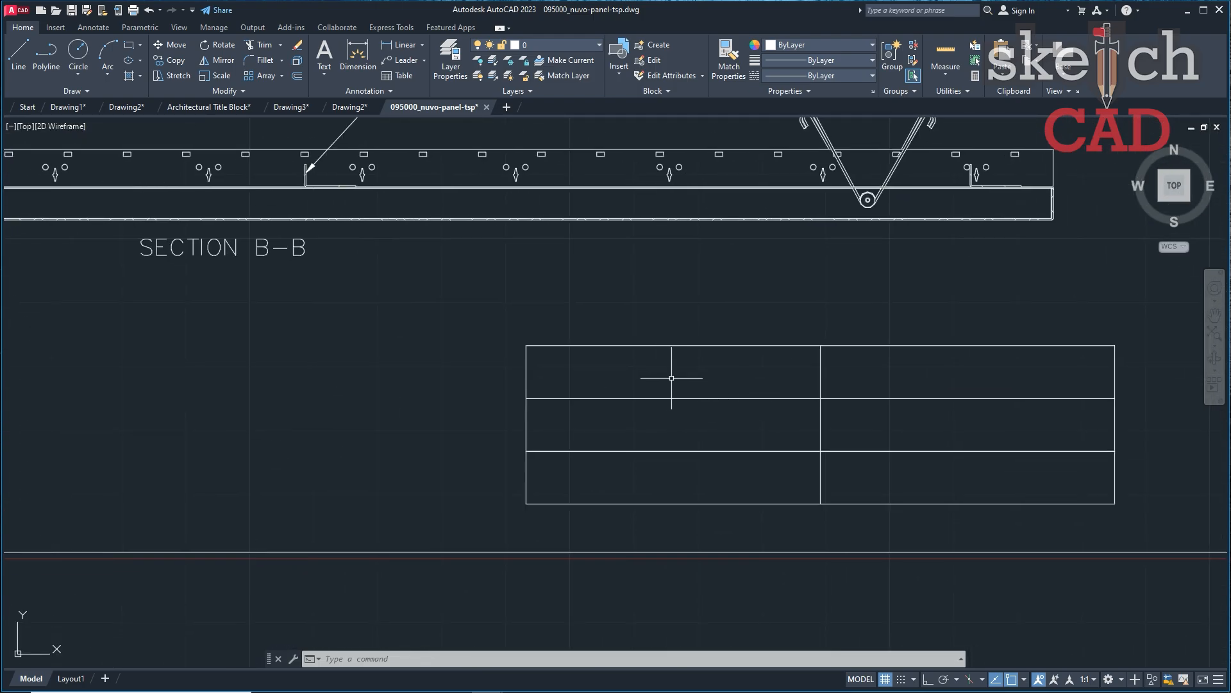
scroll(896, 461, "down", 4)
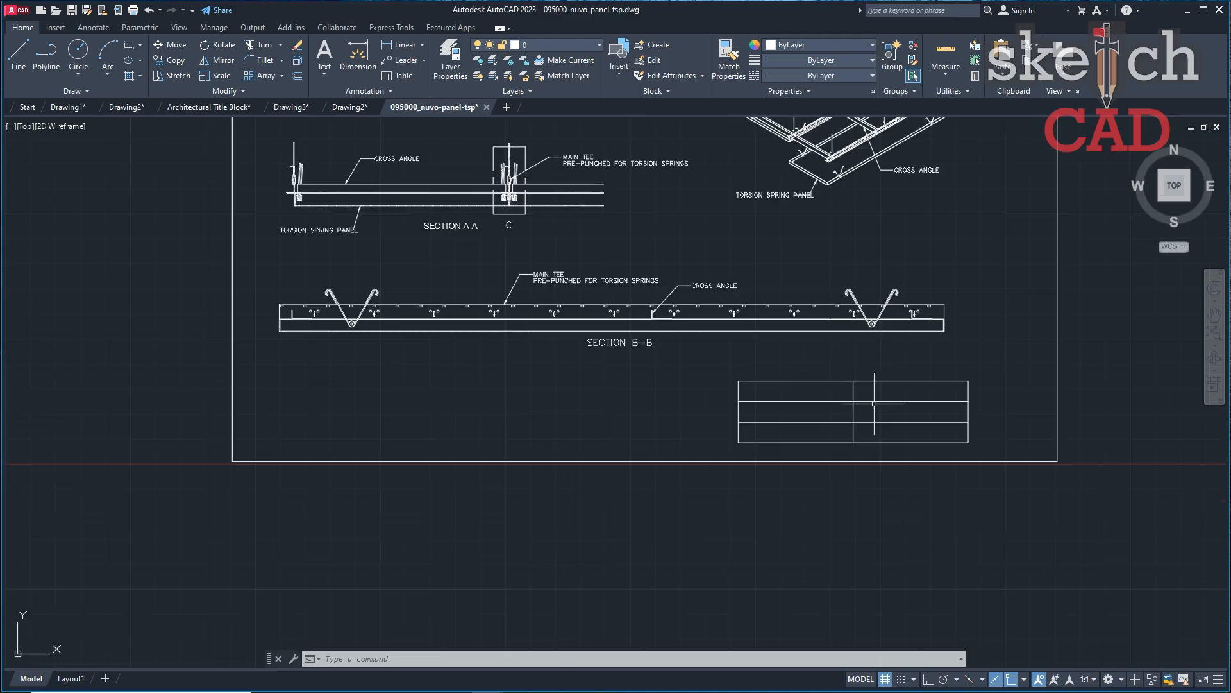
scroll(808, 391, "up", 6)
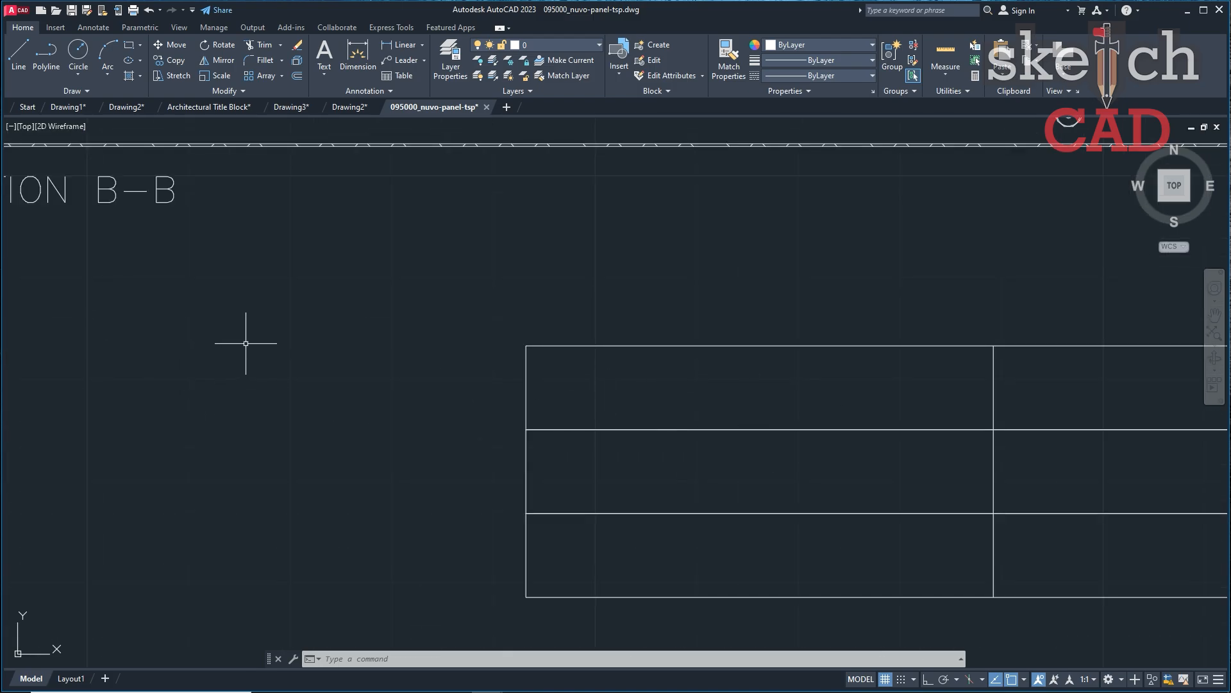
type("t")
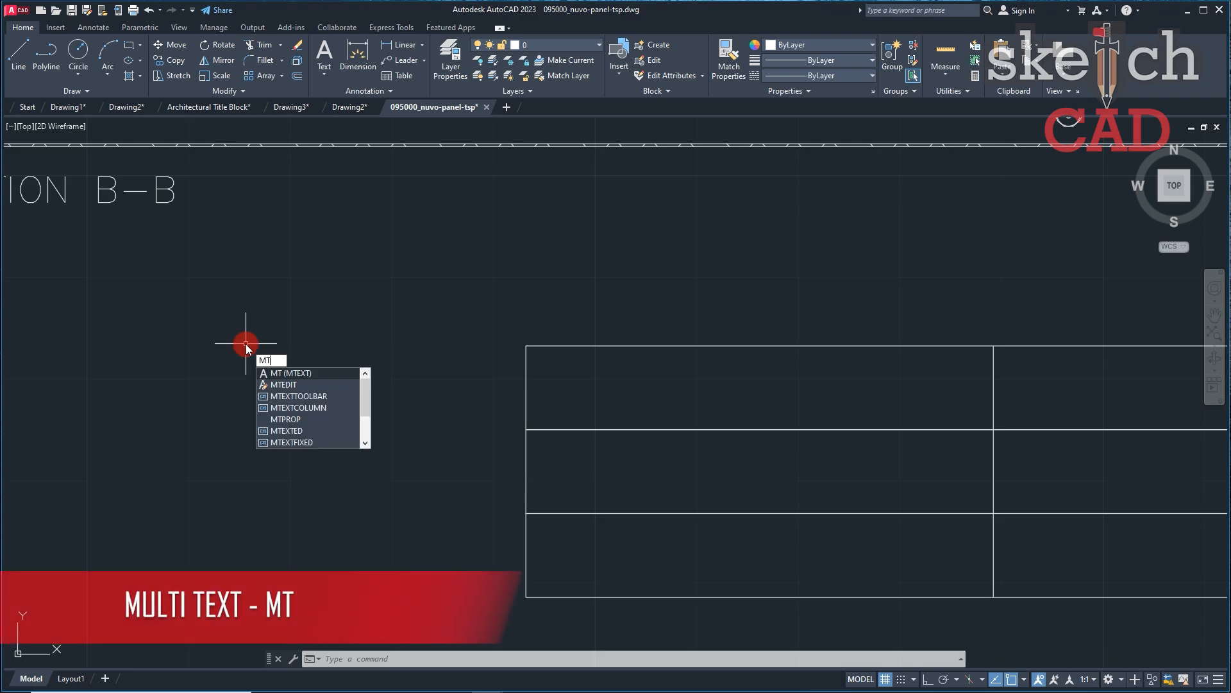
left_click(319, 376)
scroll(699, 393, "up", 2)
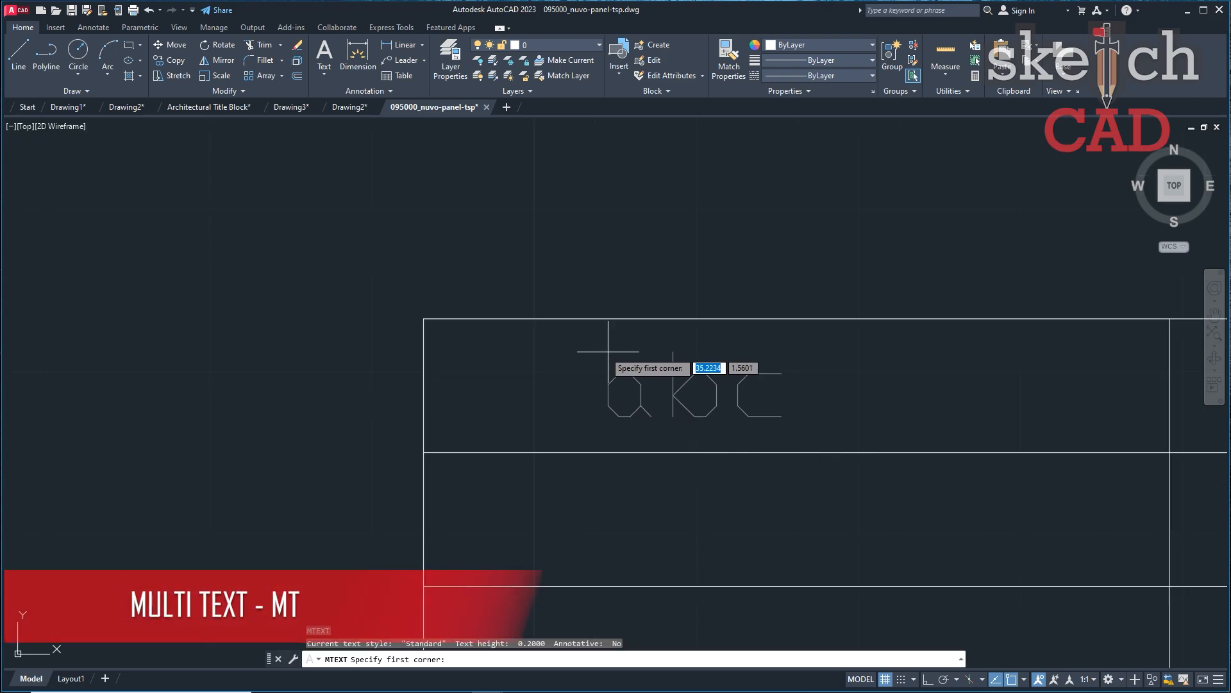
left_click(583, 341)
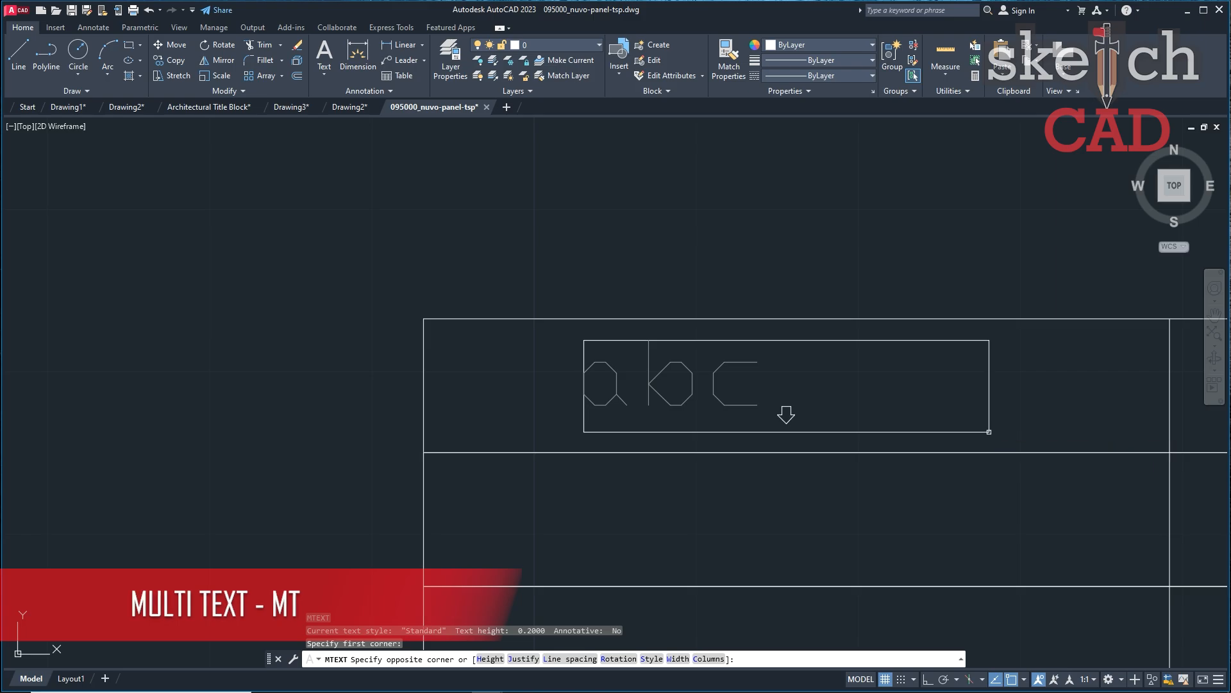
left_click(986, 427)
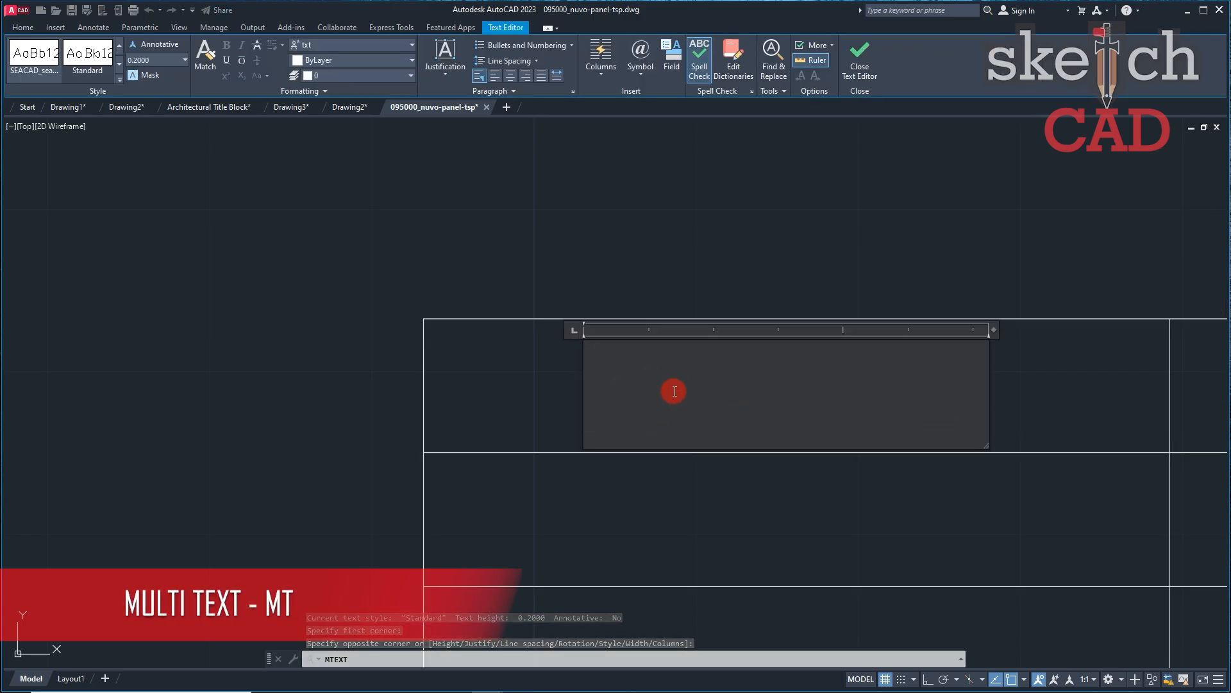
type("dw")
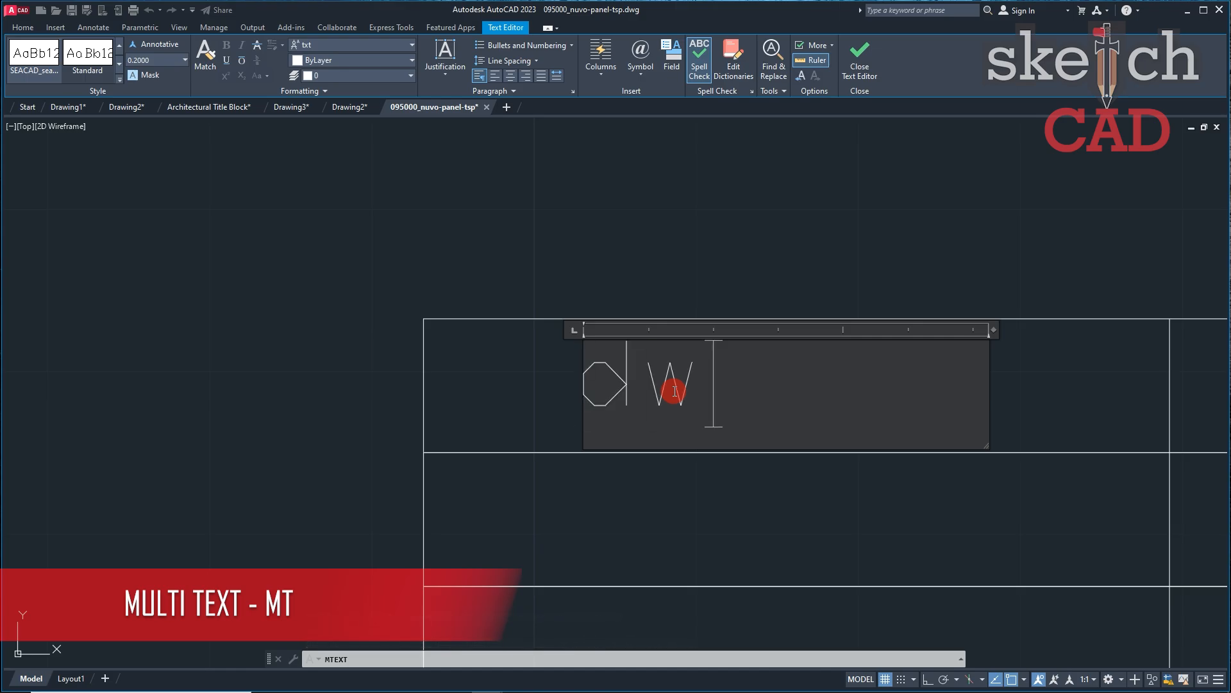
type("g no")
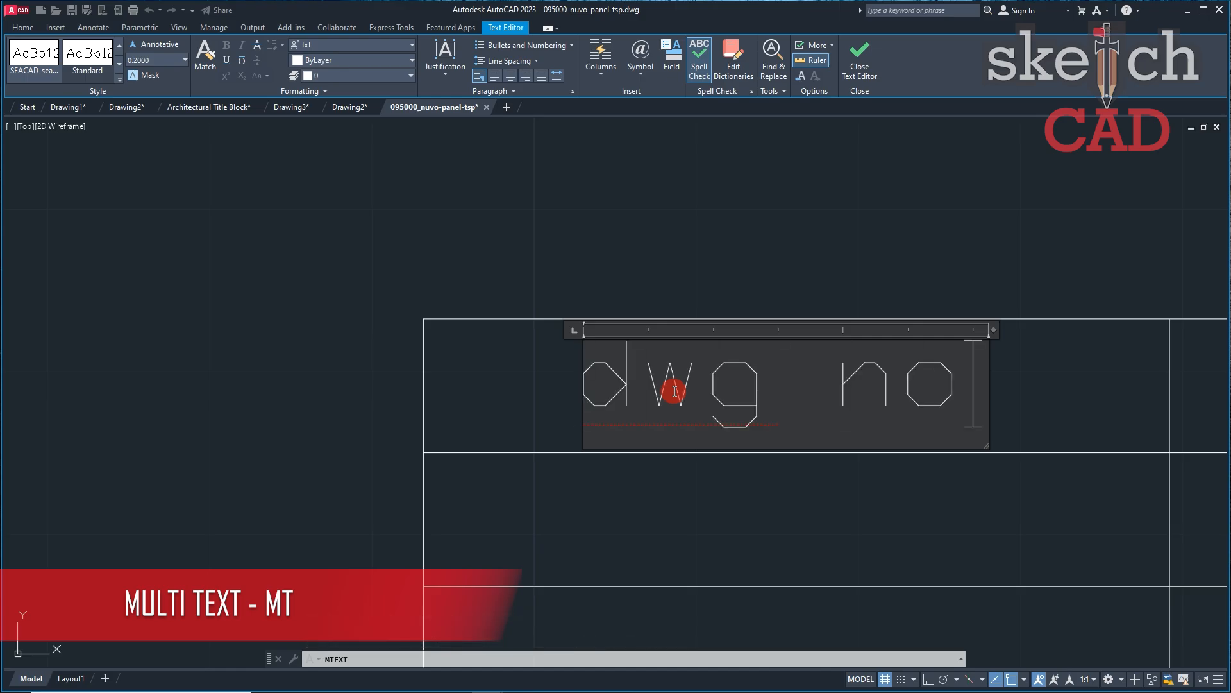
scroll(696, 282, "down", 3)
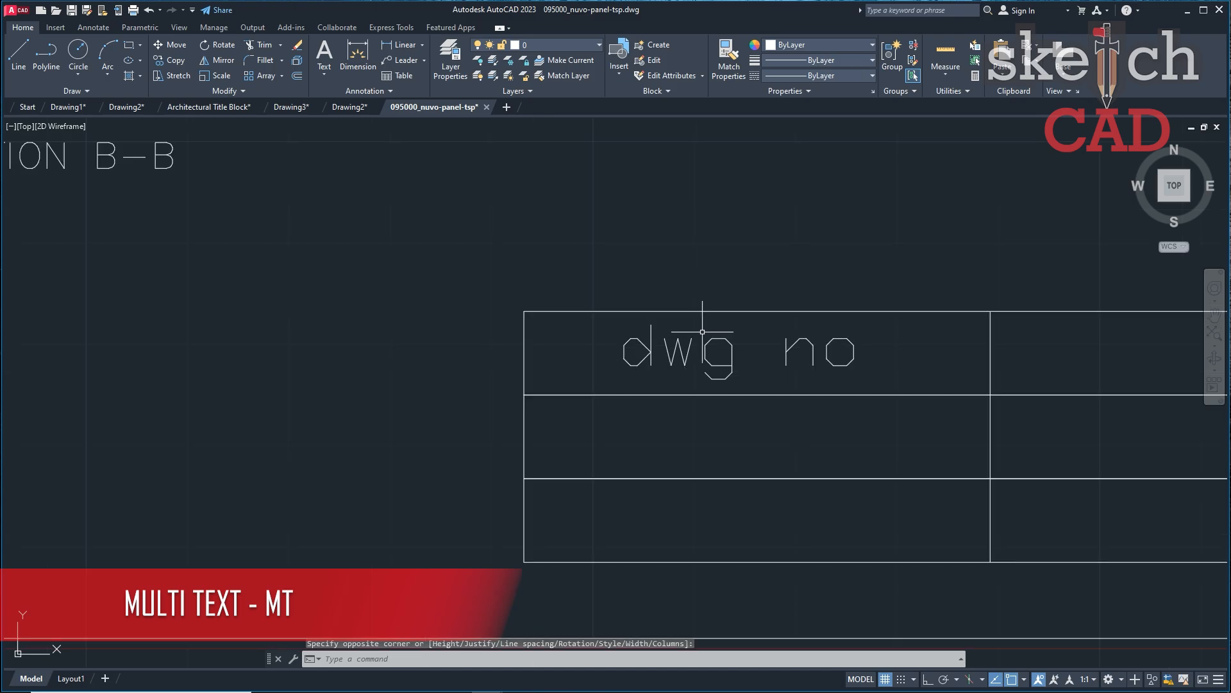
Copy the "dwg no" text and paste it into the first-column cells of the middle and lower title block rows.
middle_click_drag(783, 349, 549, 385)
scroll(548, 385, "up", 2)
scroll(551, 369, "up", 4)
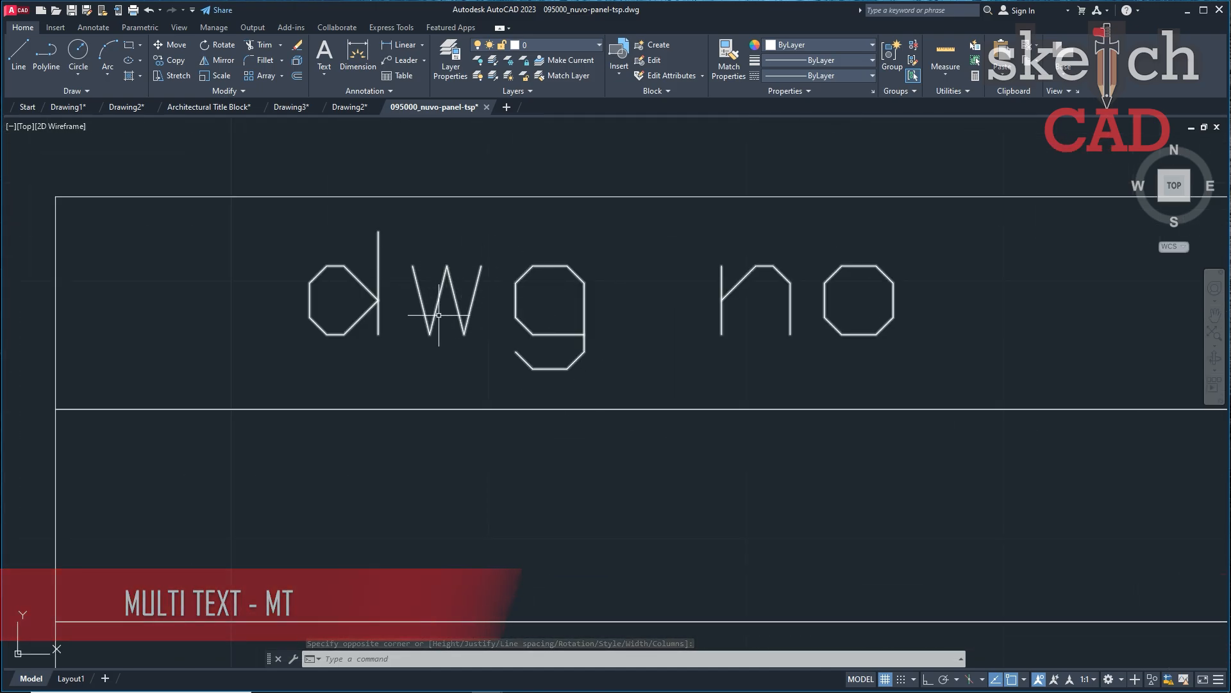
scroll(569, 354, "down", 4)
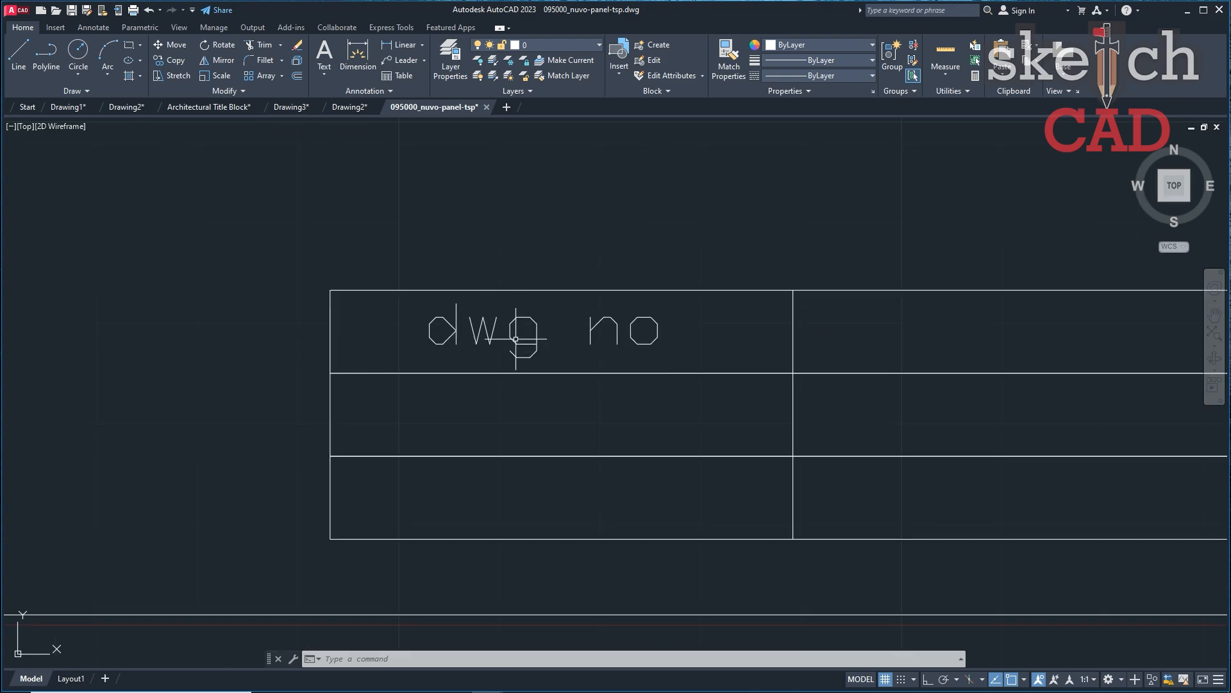
left_click(561, 352)
left_click(539, 336)
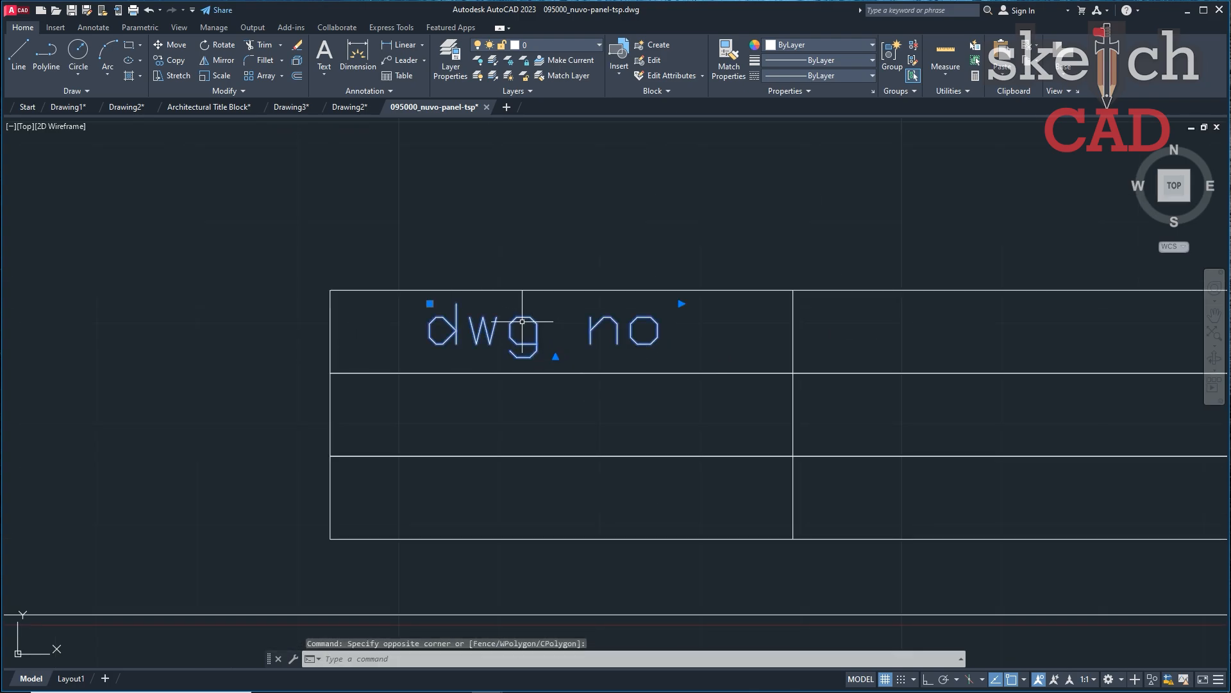
key("ctrl+c")
key("ctrl+v")
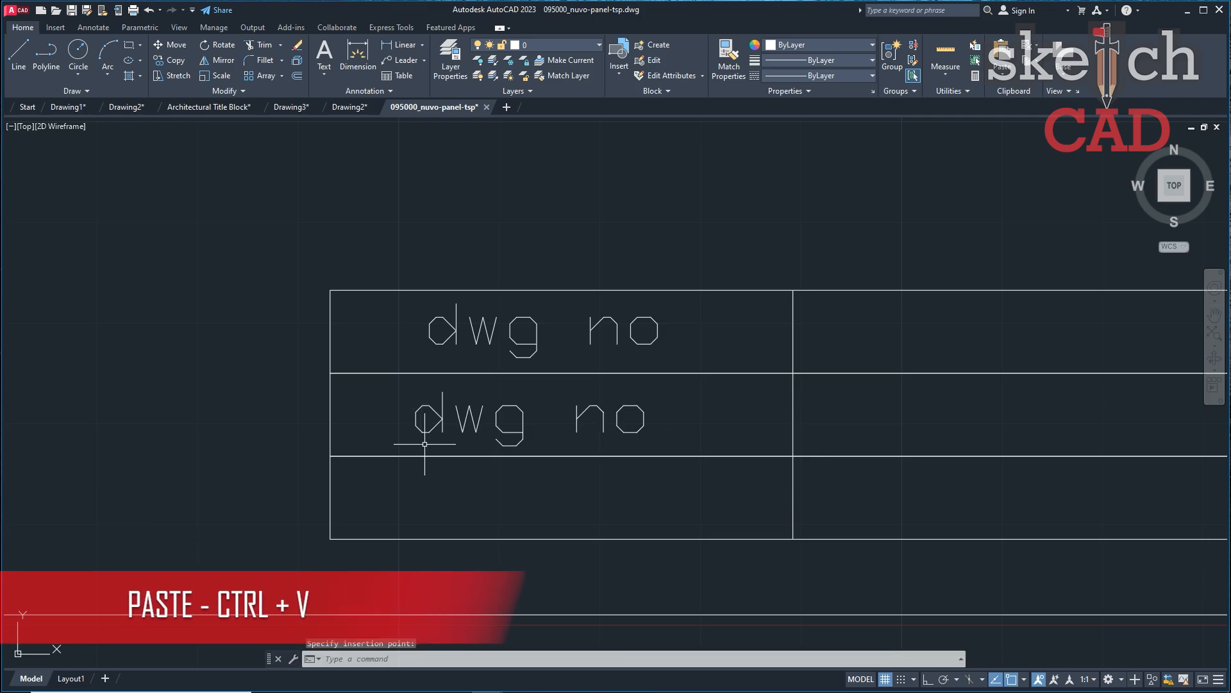
left_click(424, 444)
key("ctrl+v")
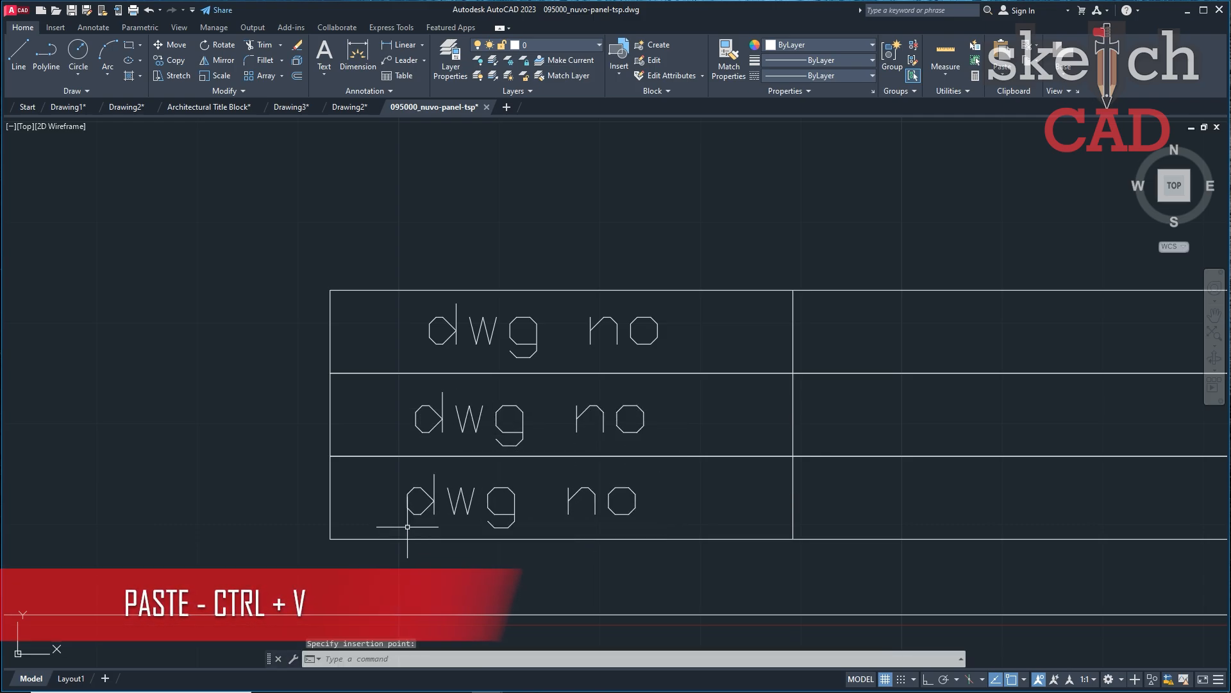
Replace the middle row's label text with "date".
scroll(509, 449, "up", 2)
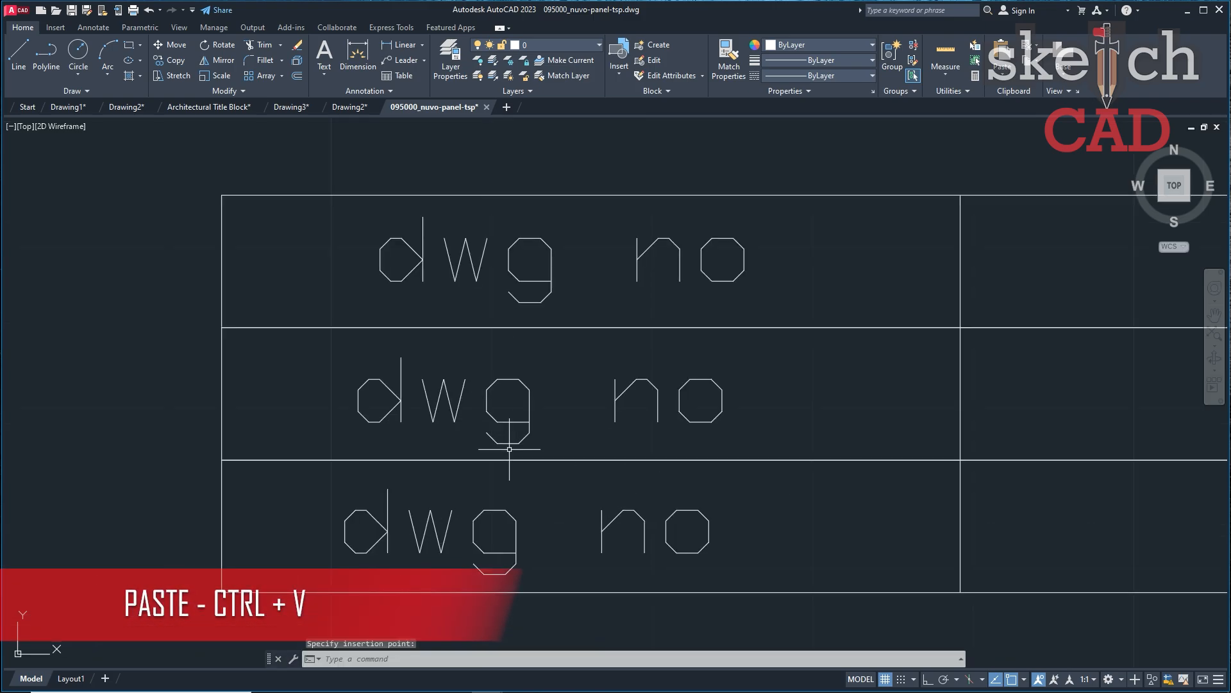
left_click(525, 512)
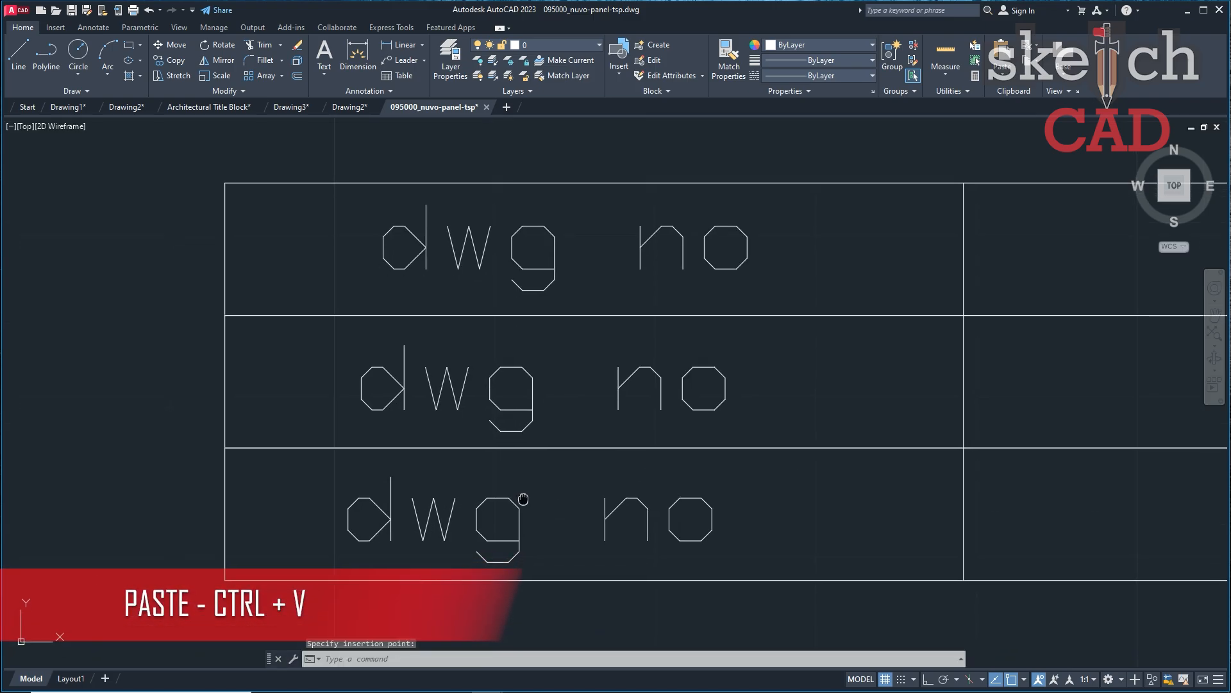
left_click(511, 411)
double_click(632, 385)
left_click_drag(743, 385, 379, 383)
type("date")
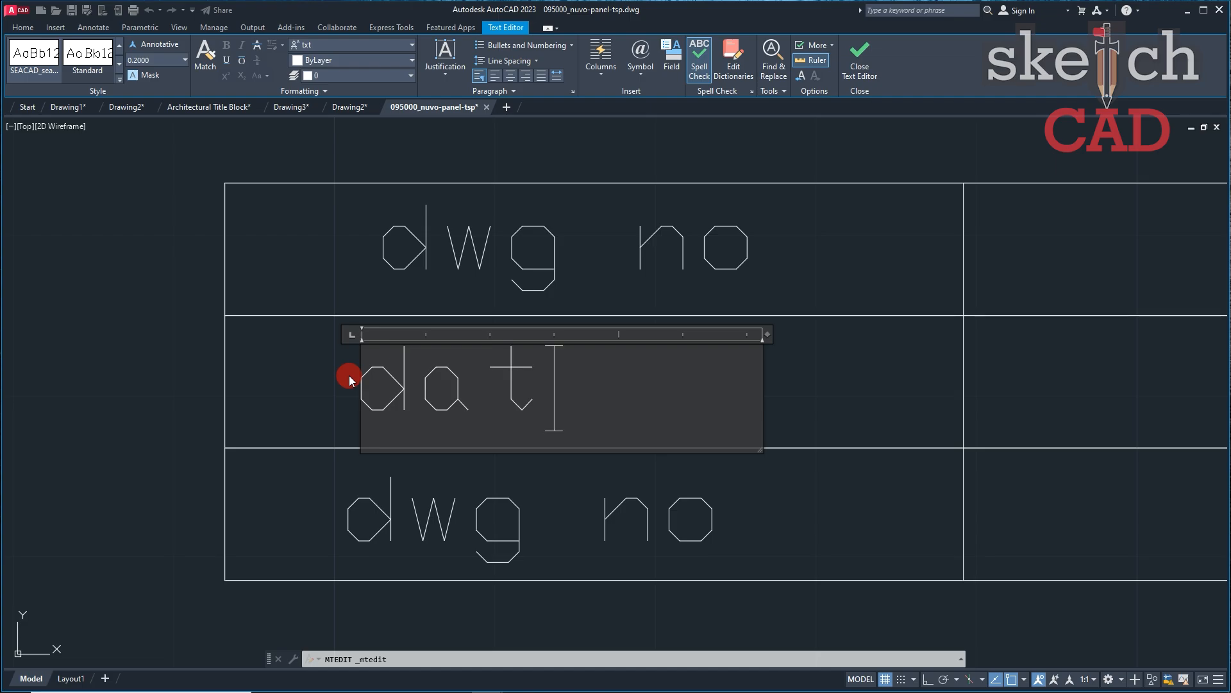
left_click(353, 373)
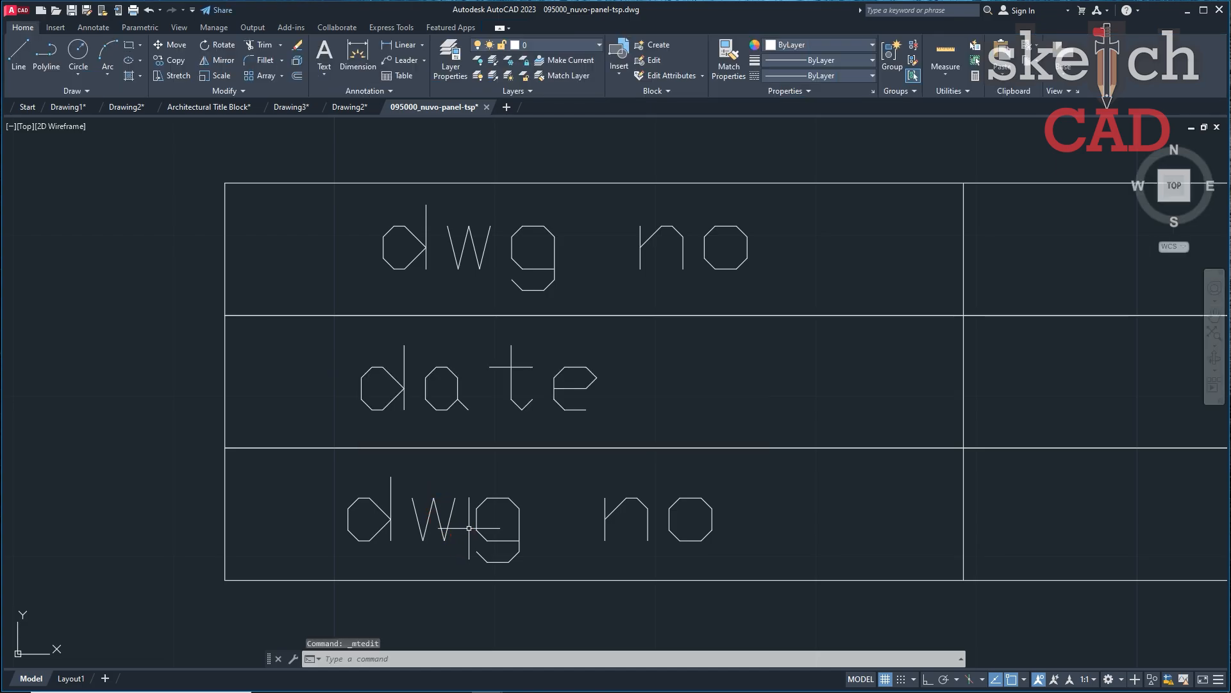
Replace the lower row's label text with "approved by" and widen its text box to fit one line.
left_click(500, 517)
double_click(500, 516)
left_click_drag(709, 526, 70, 484)
type("ap")
type("pt")
key("BackSpace")
type("rov")
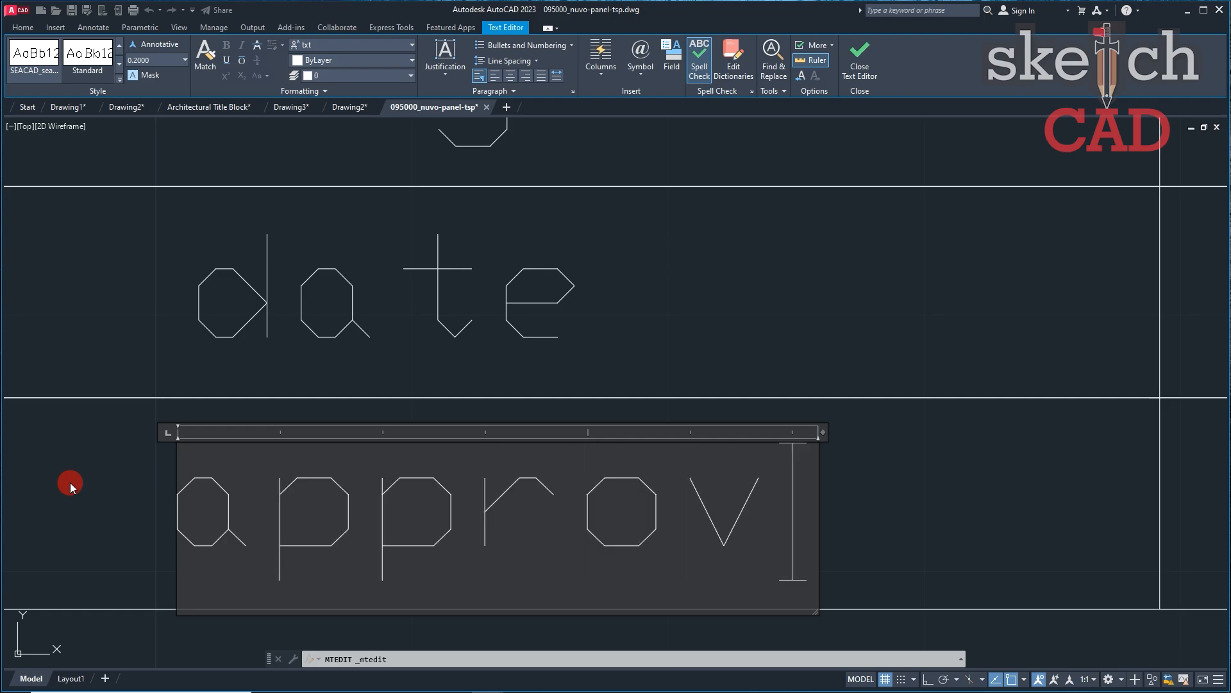
type("ed by")
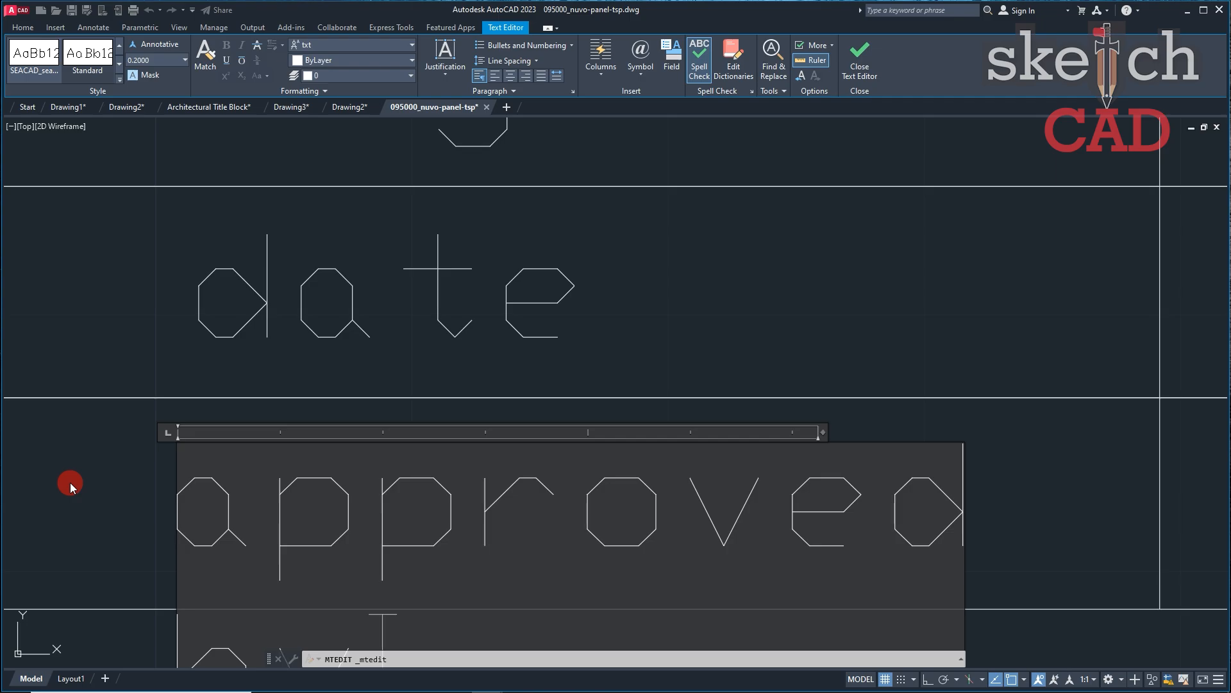
scroll(415, 260, "down", 2)
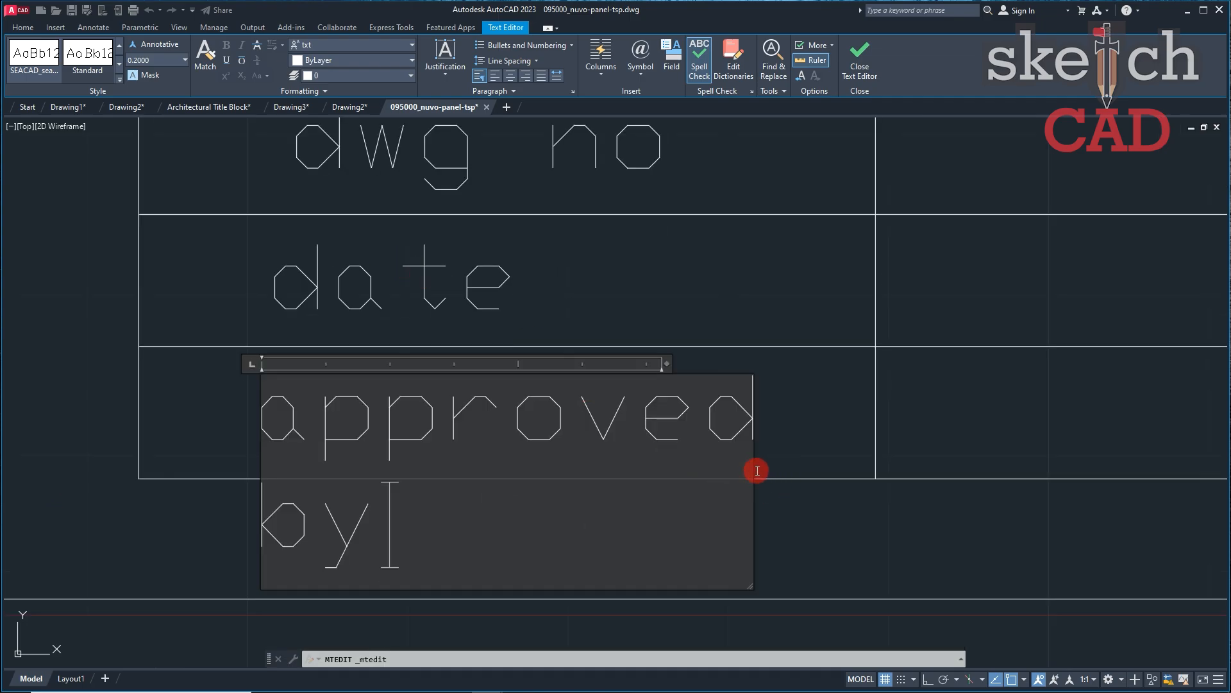
left_click_drag(754, 468, 1083, 440)
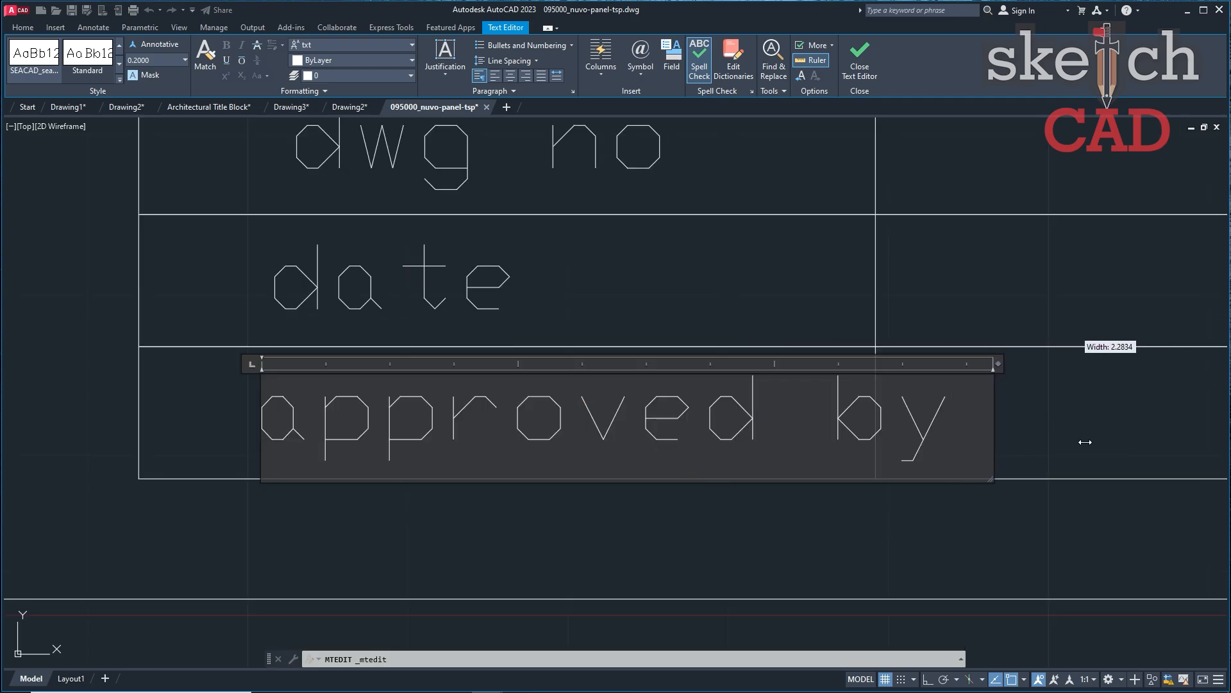
left_click(869, 560)
Move the "approved by" text so it fits inside the first-column cell of the title block's lower row.
left_click(619, 411)
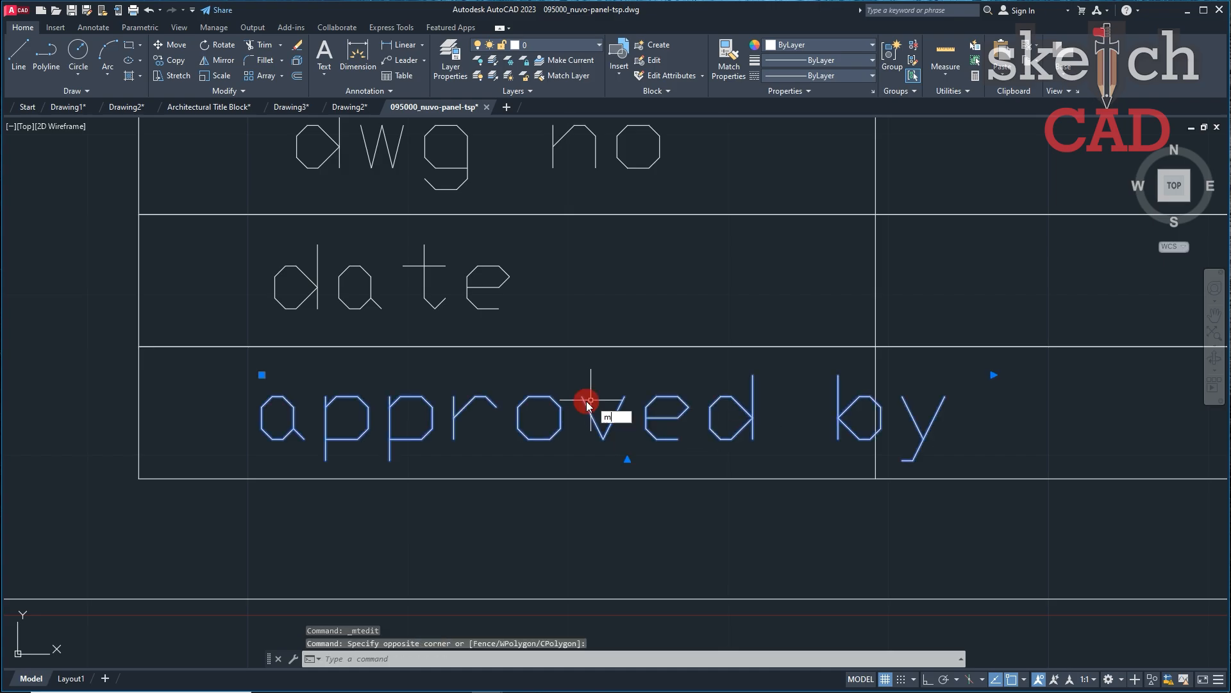
type("M")
key("Return")
left_click(262, 376)
scroll(192, 352, "up", 5)
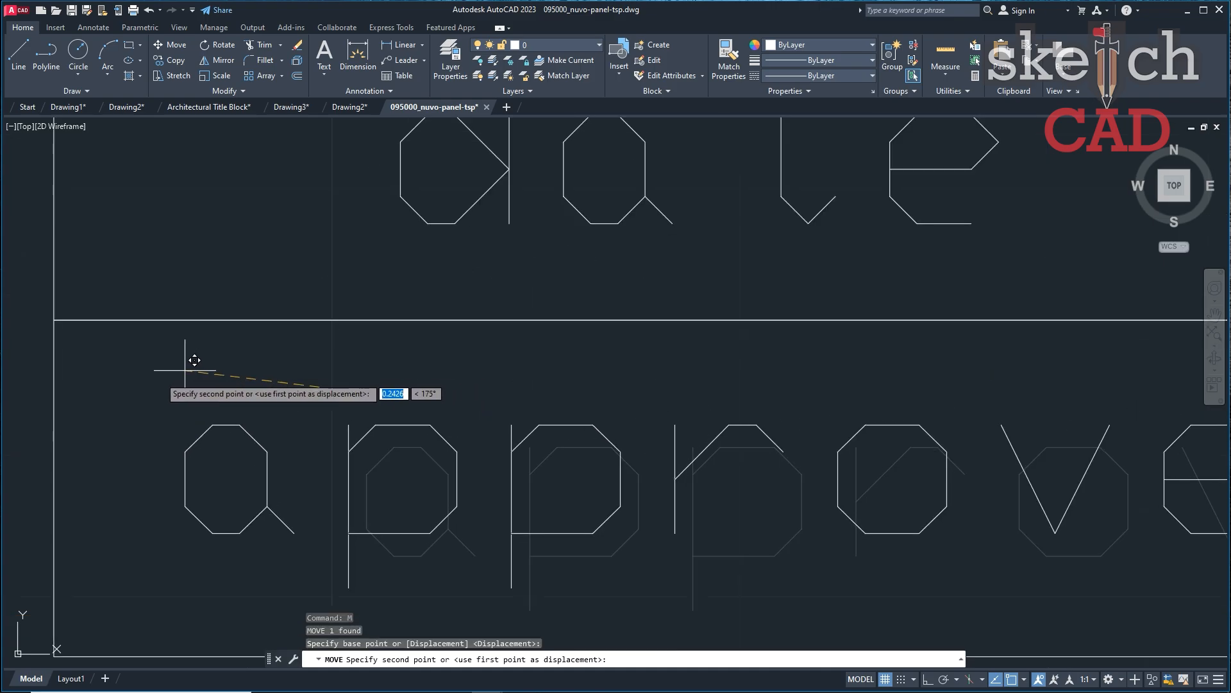
left_click(137, 367)
scroll(187, 374, "down", 5)
scroll(215, 374, "down", 2)
middle_click_drag(467, 388, 502, 444)
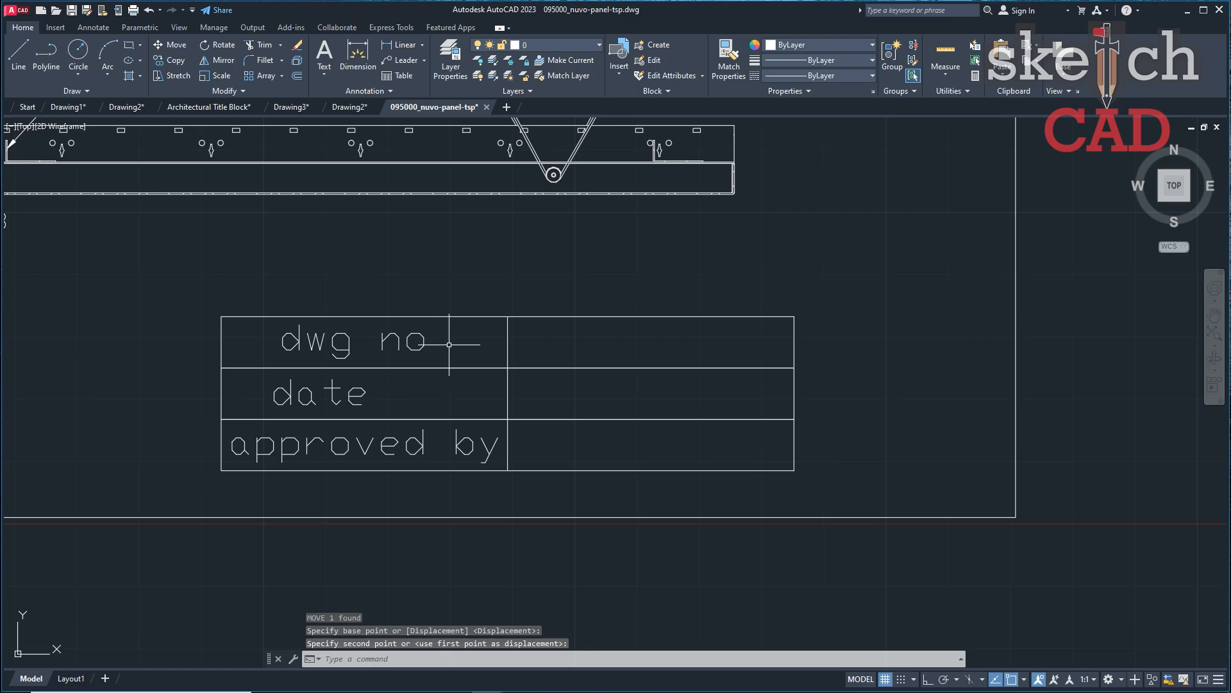
scroll(487, 359, "down", 2)
middle_click_drag(555, 385, 815, 420)
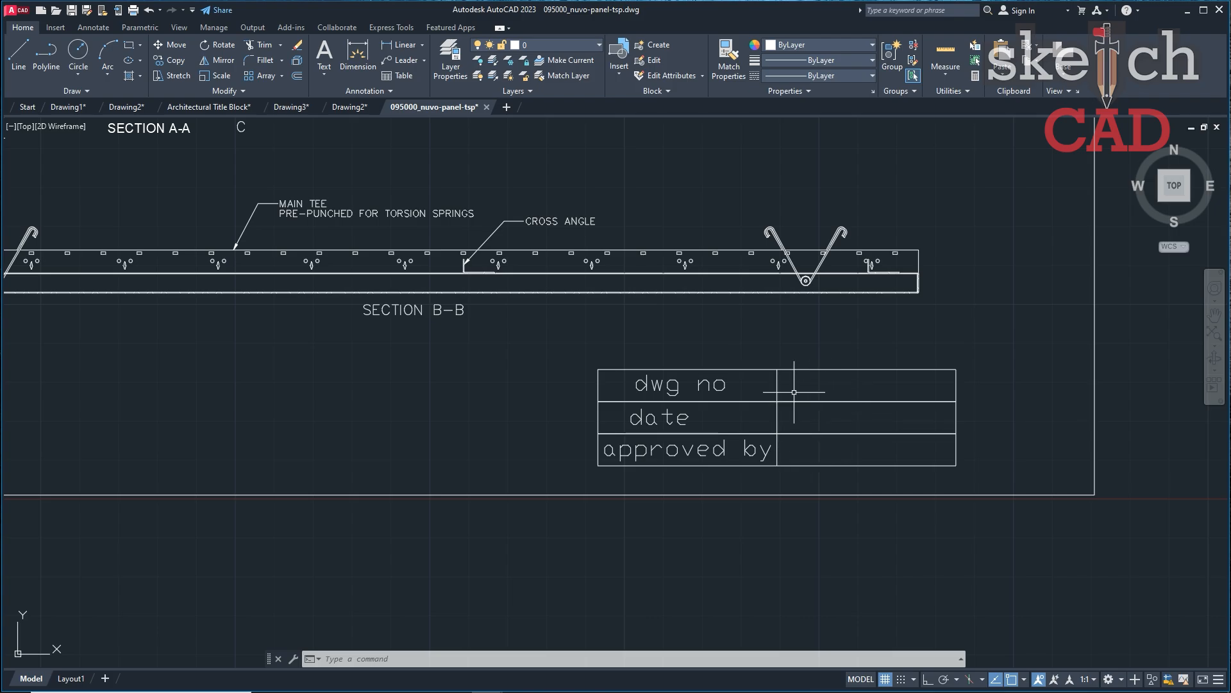
Start an attribute definition for the title block and try "dwg no" as its tag.
scroll(786, 400, "up", 5)
middle_click_drag(707, 383, 764, 349)
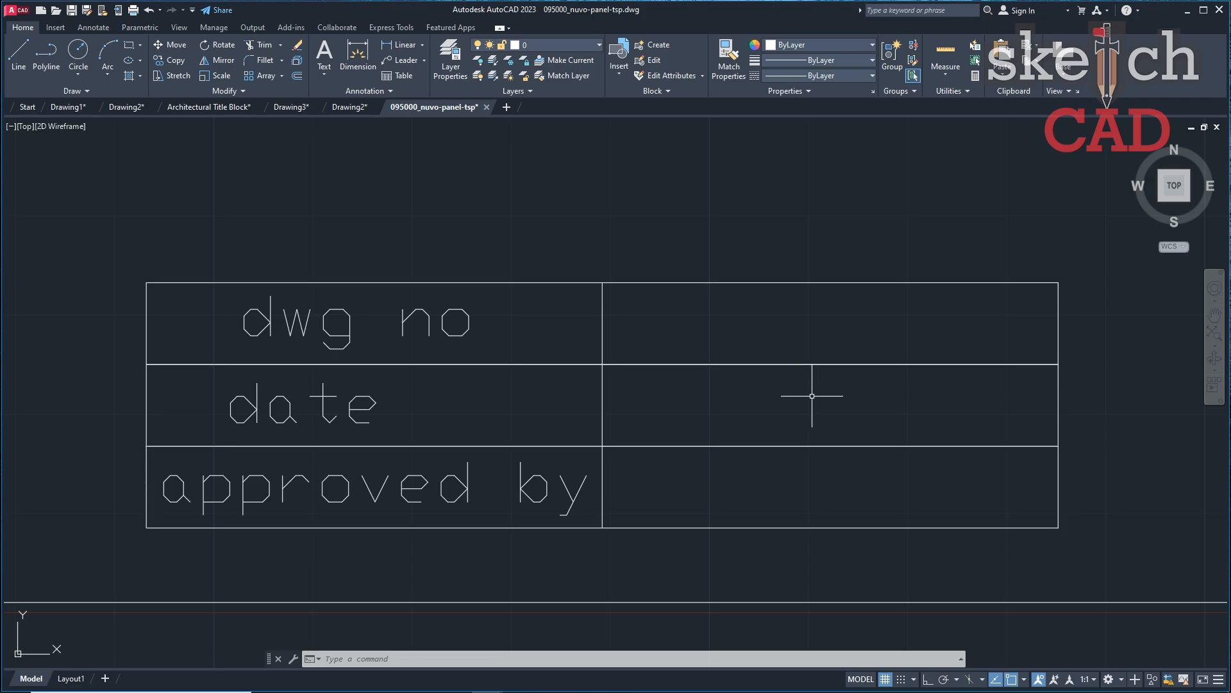
left_click(83, 31)
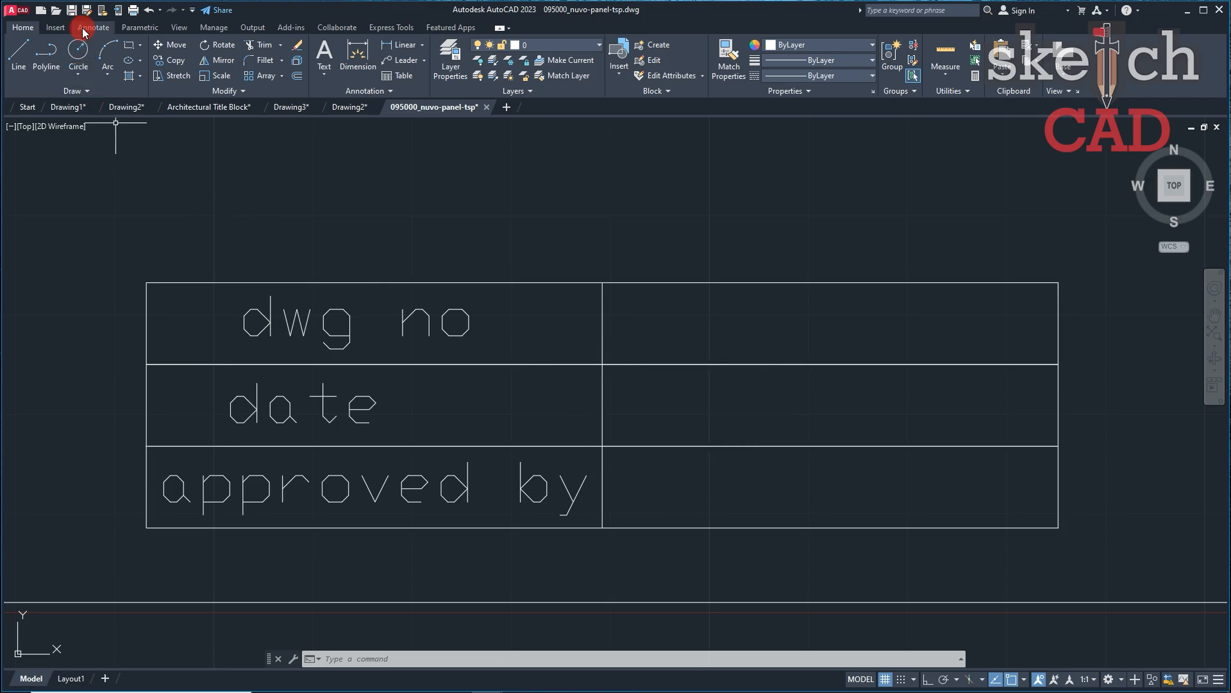
left_click(142, 93)
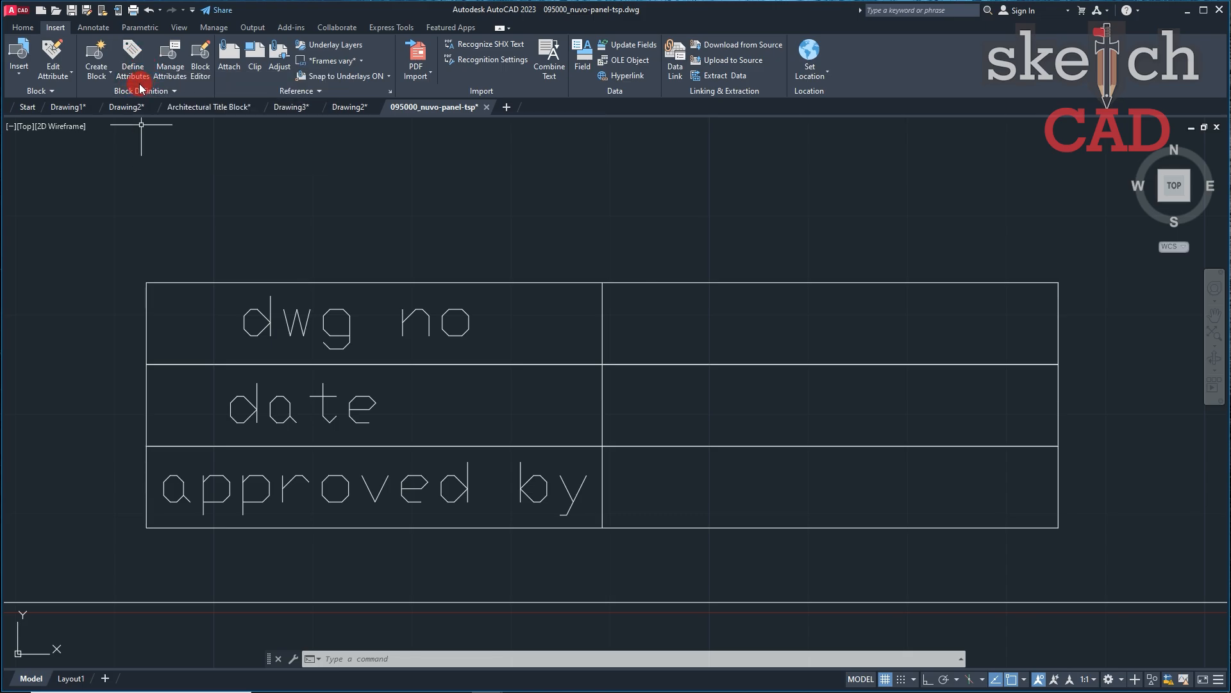
left_click(134, 71)
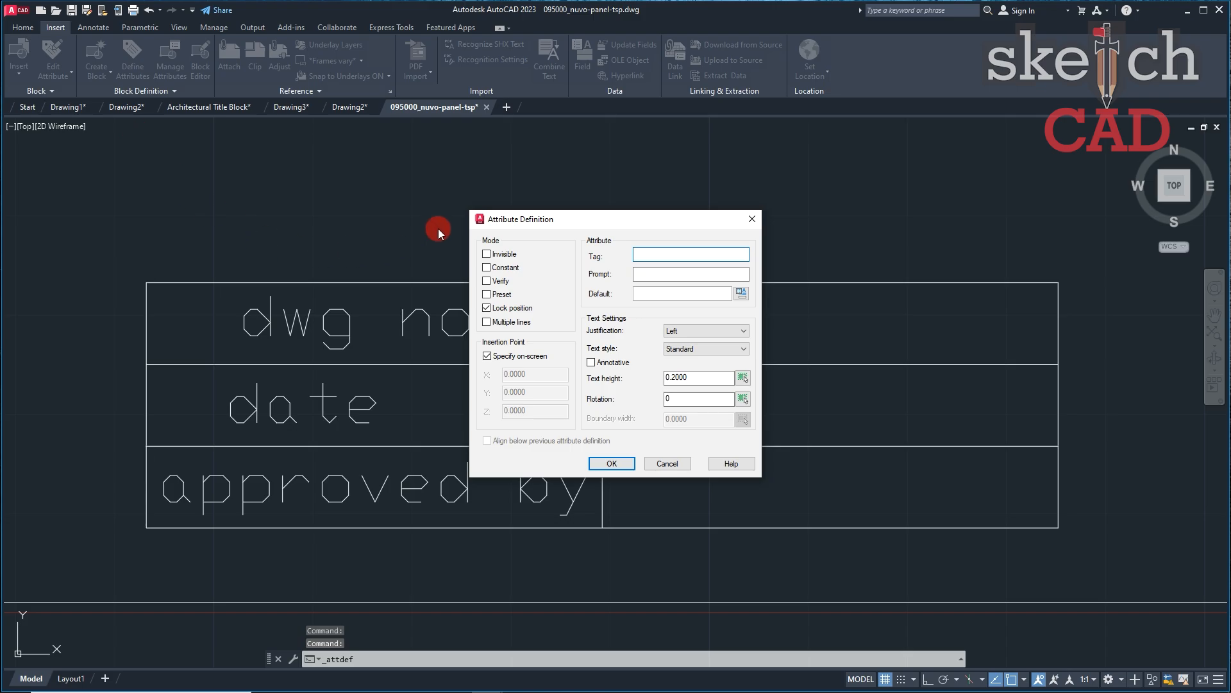
left_click_drag(493, 223, 681, 147)
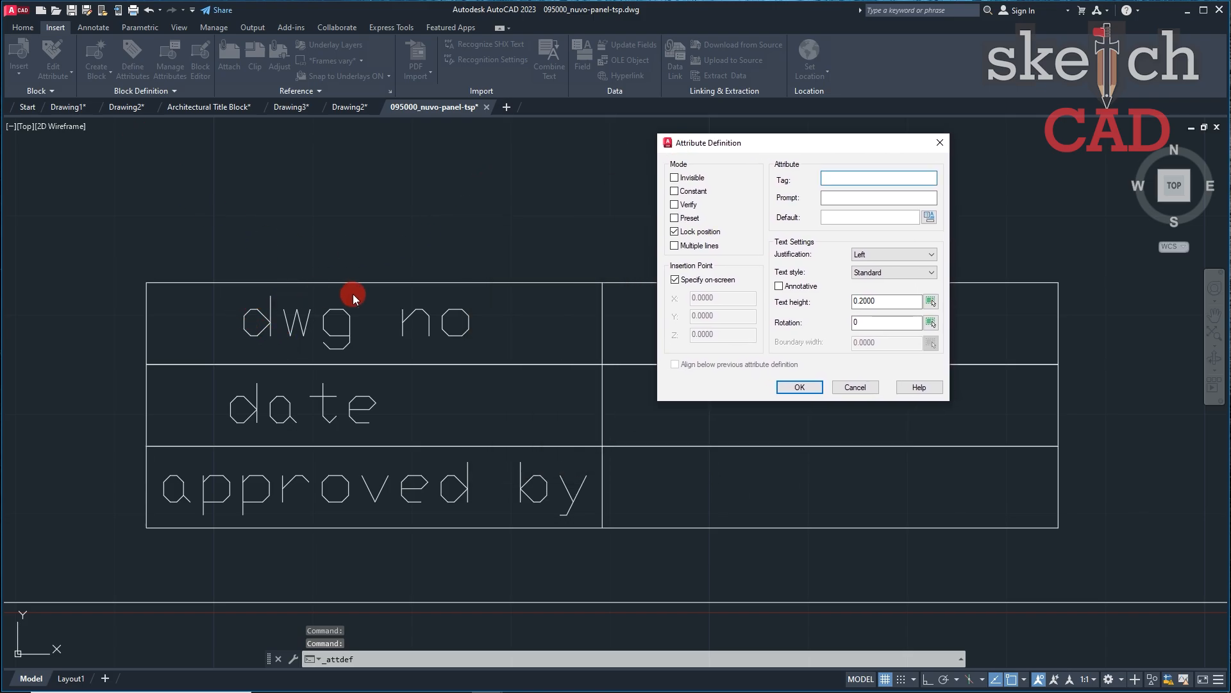
left_click(818, 177)
type("dwg")
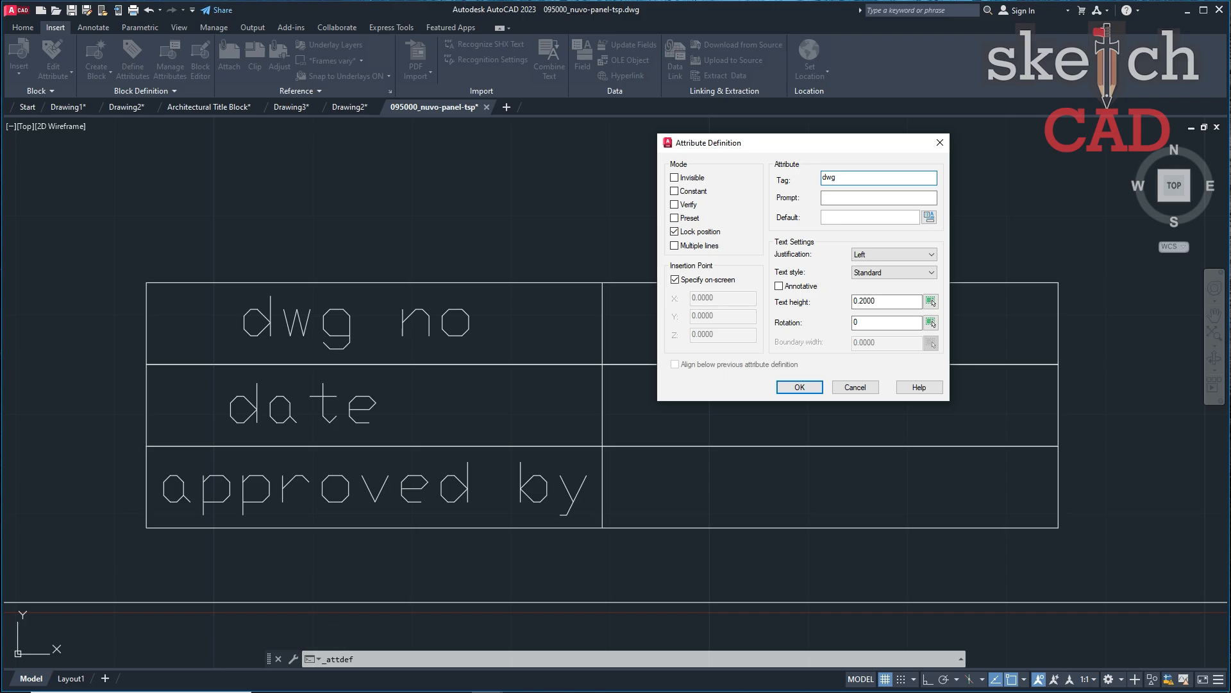
type(" no")
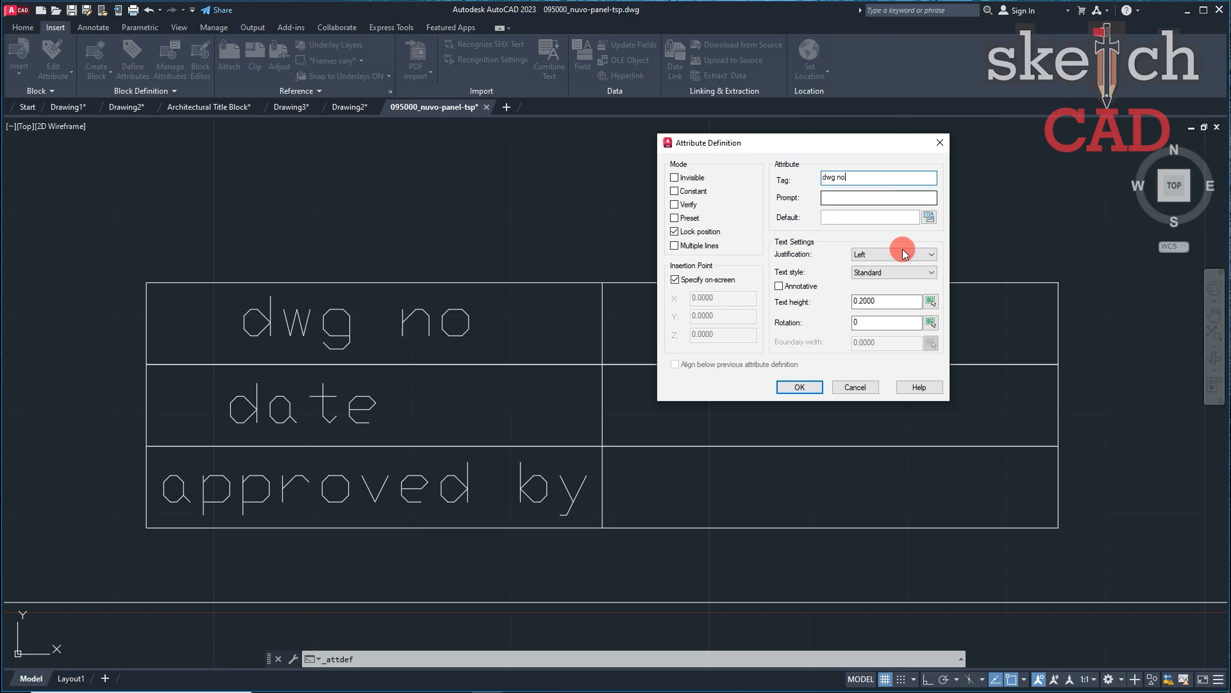
left_click(799, 387)
left_click(837, 309)
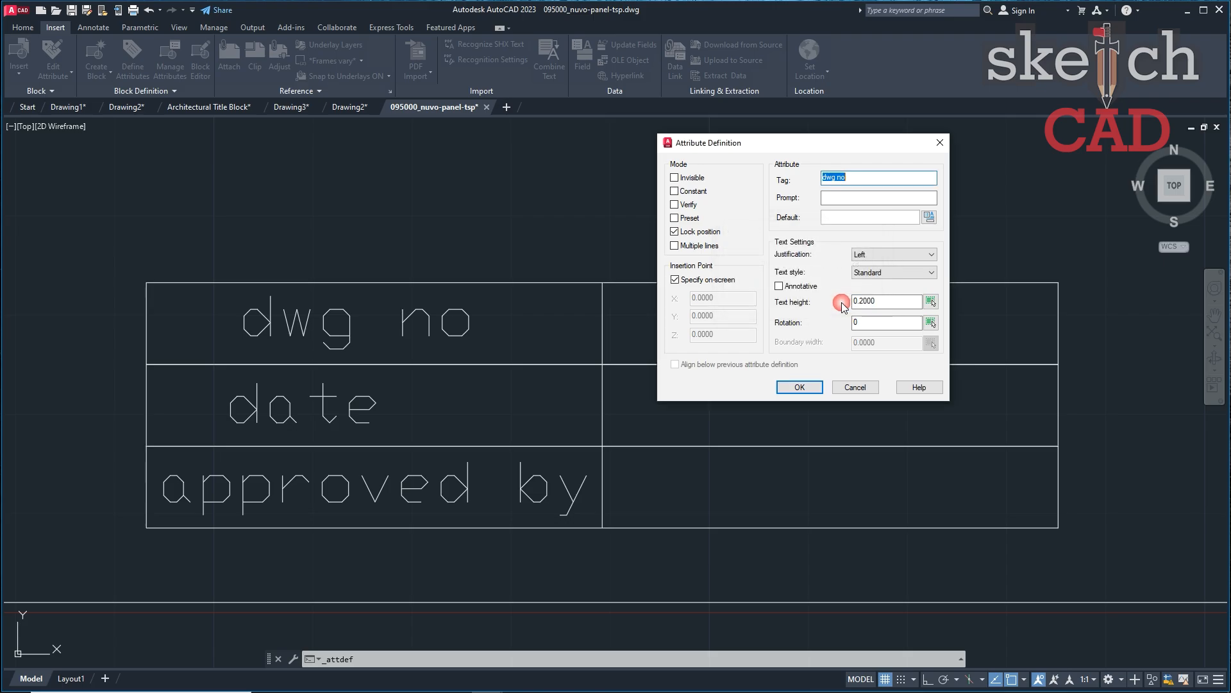
Correct the attribute tag to dwg_no, set its default to 2, and place it in the upper row's second column.
left_click(839, 177)
left_click(828, 174)
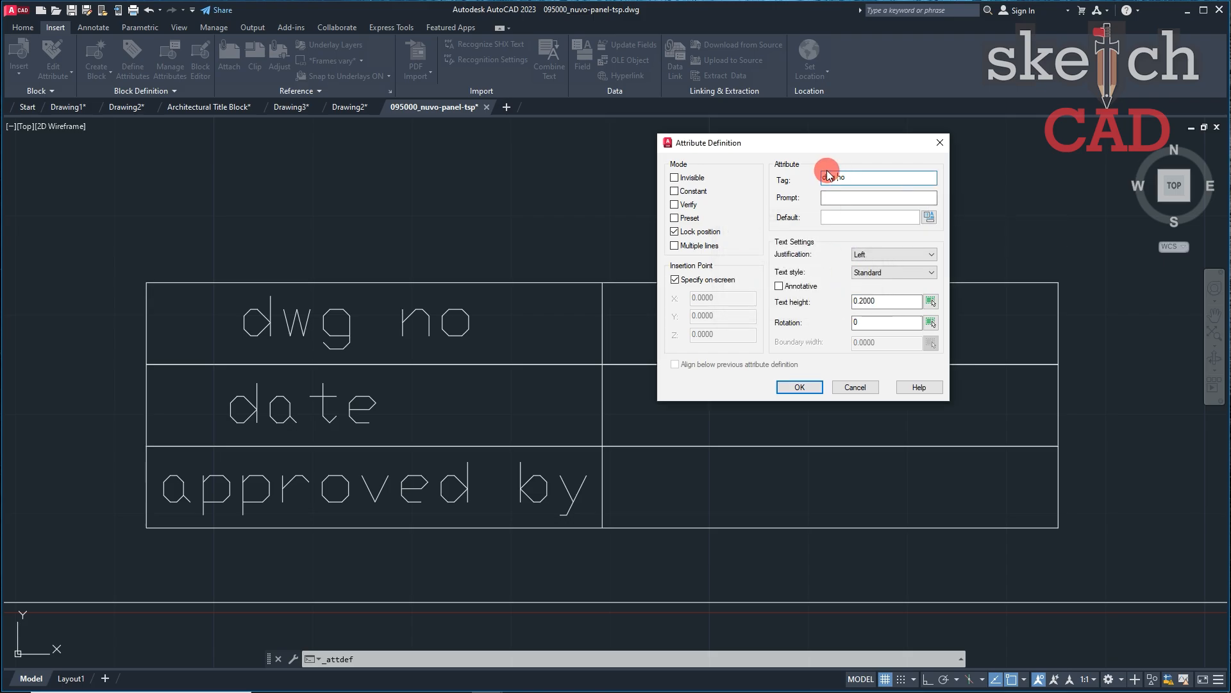
type("_")
left_click(838, 196)
left_click(820, 218)
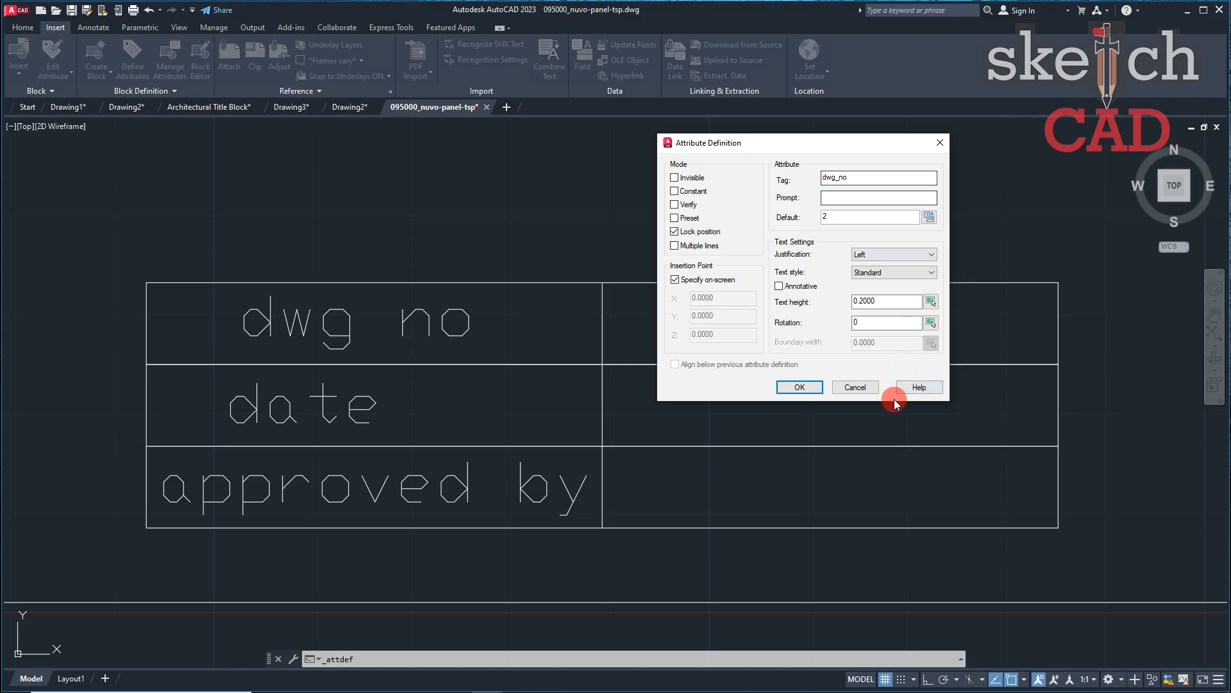
left_click(799, 387)
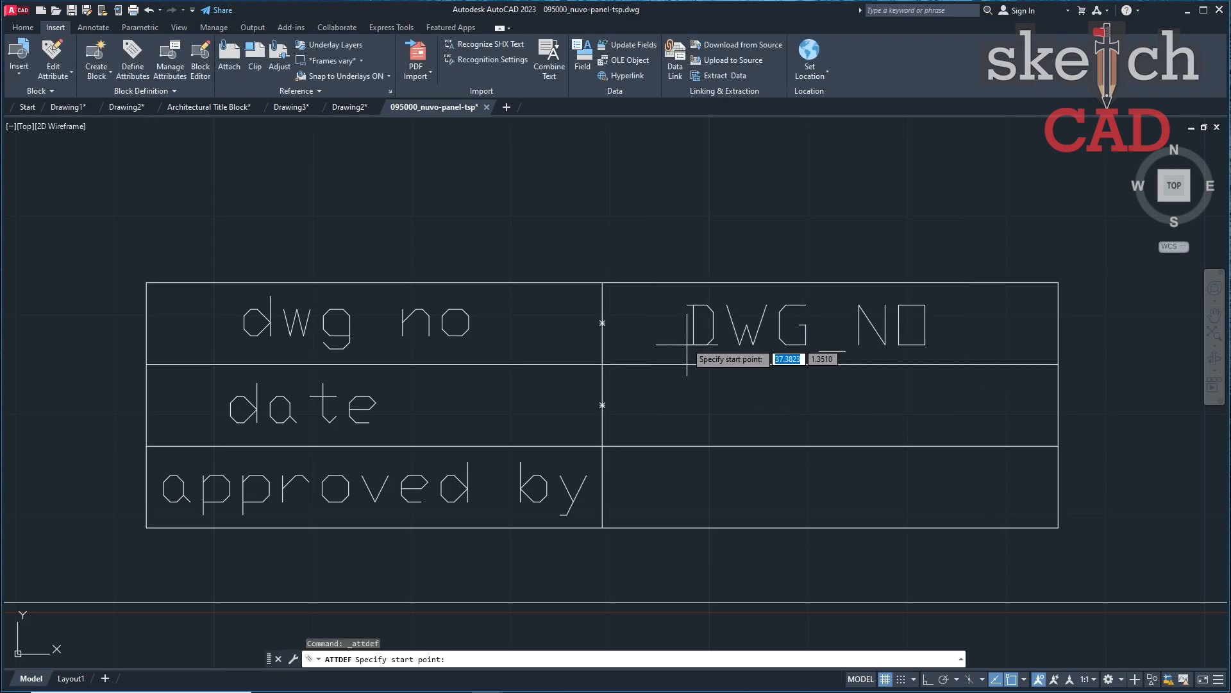
left_click(679, 345)
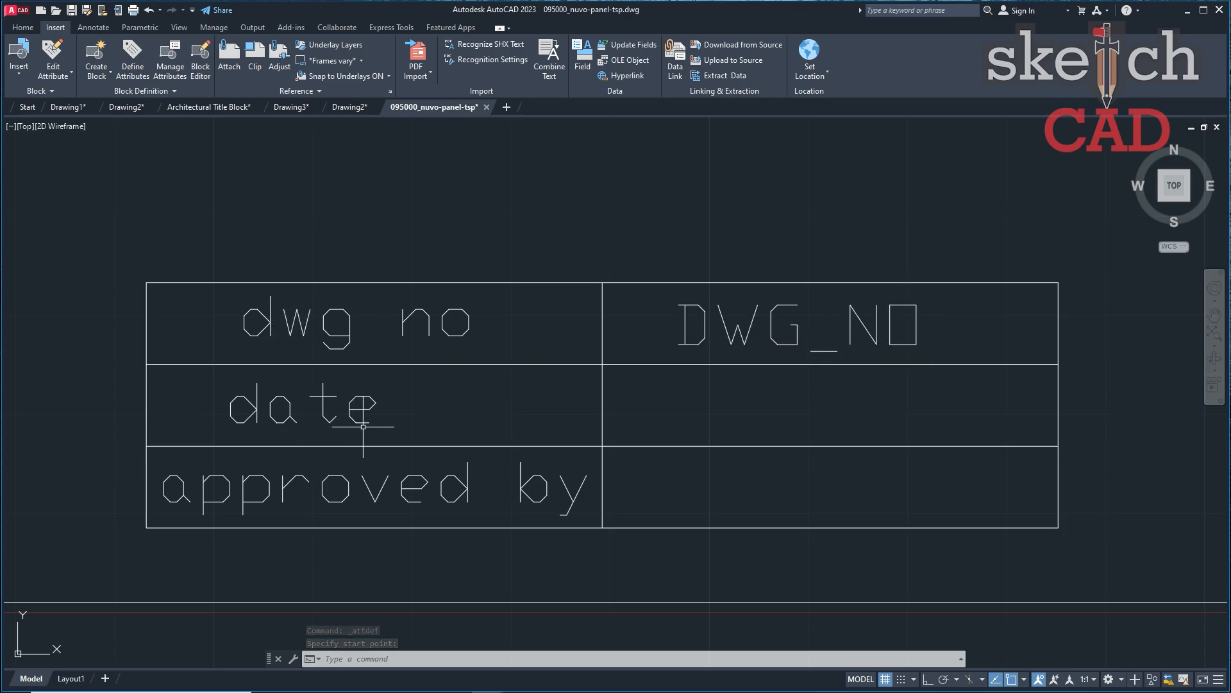
Define an attribute tagged date with a default date value and place it in the middle row's second column.
left_click(133, 61)
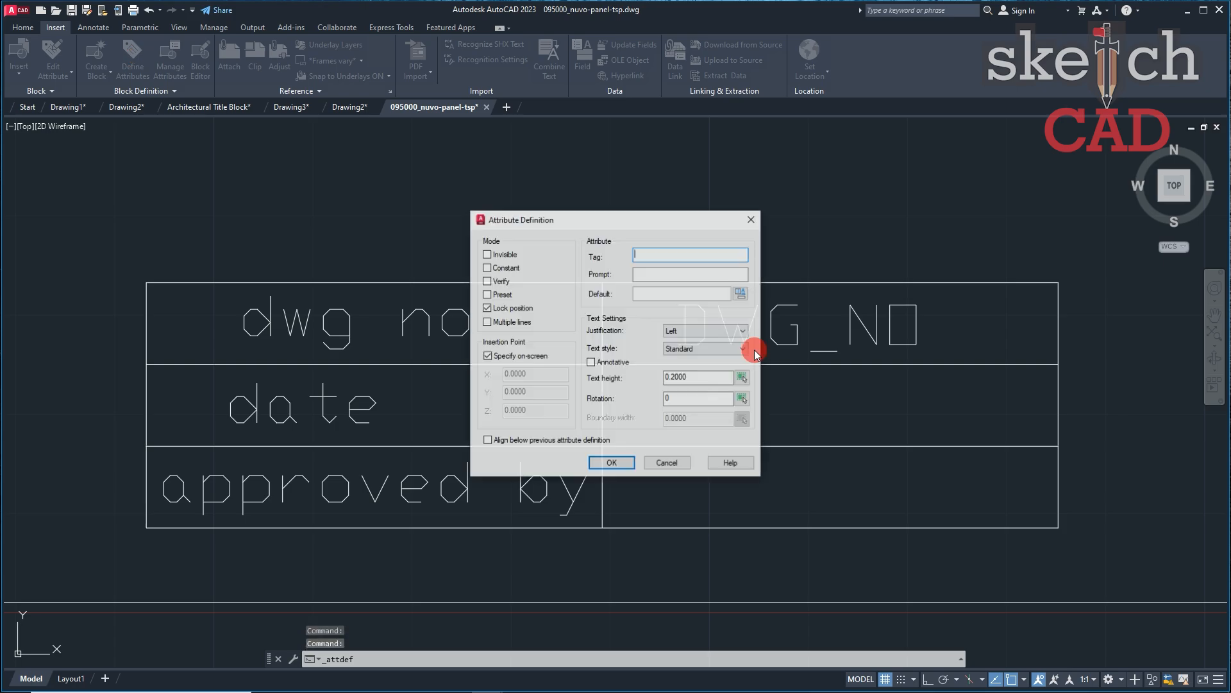
type("date")
left_click(655, 295)
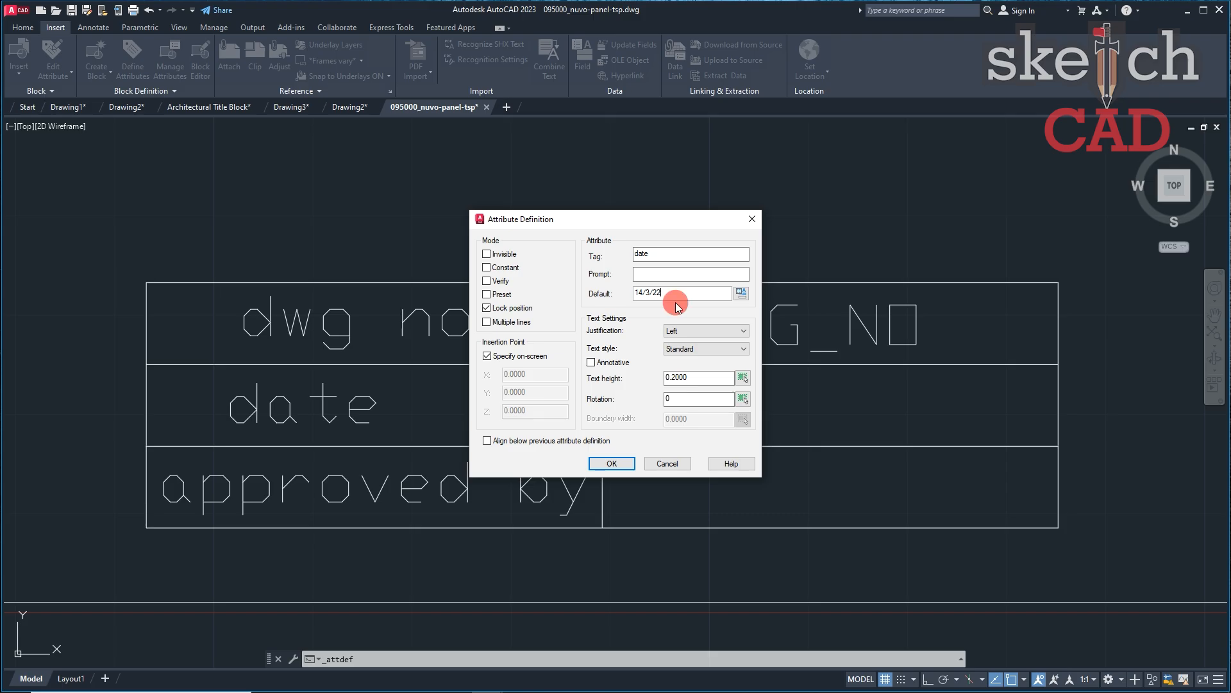
type("023")
left_click(612, 463)
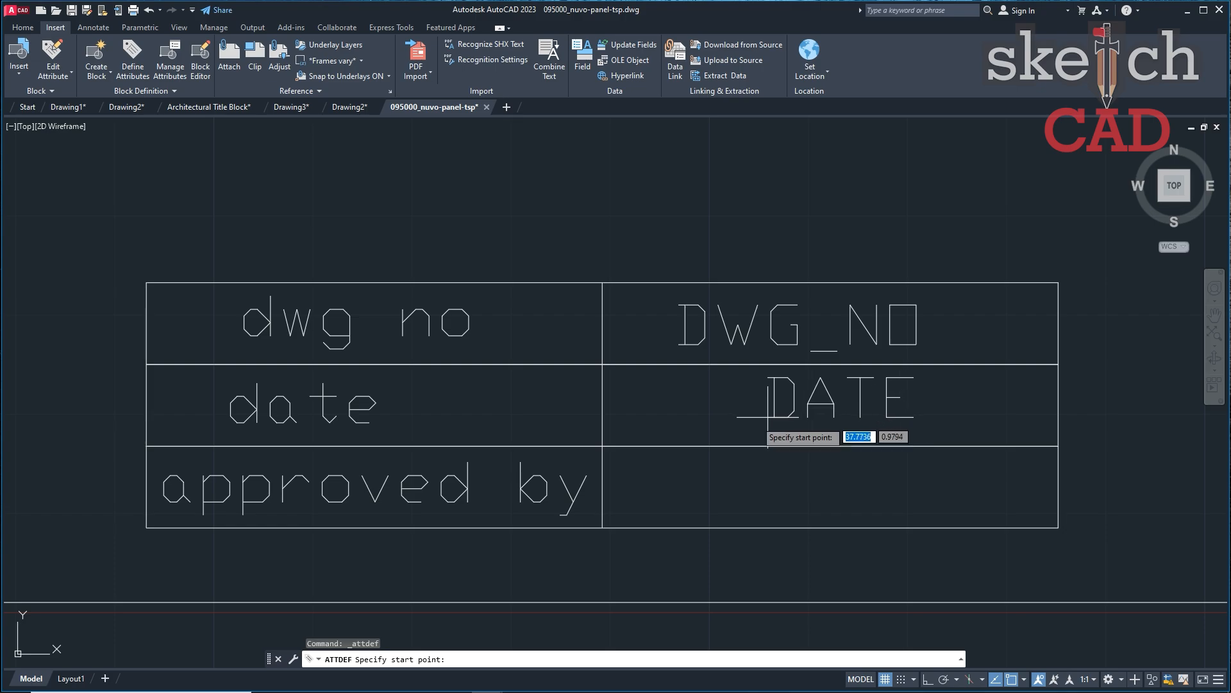
left_click(709, 425)
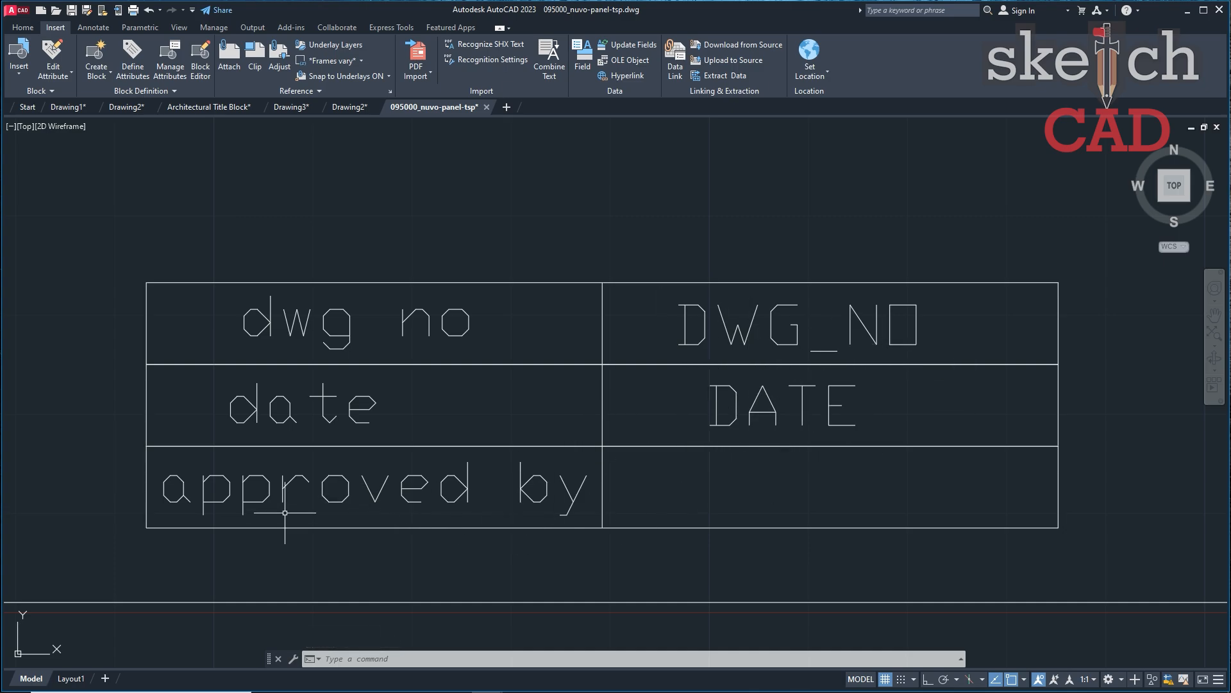
Define an attribute tagged approved_by with the approver's name as default and place it in the lower row's second column.
type("attdef")
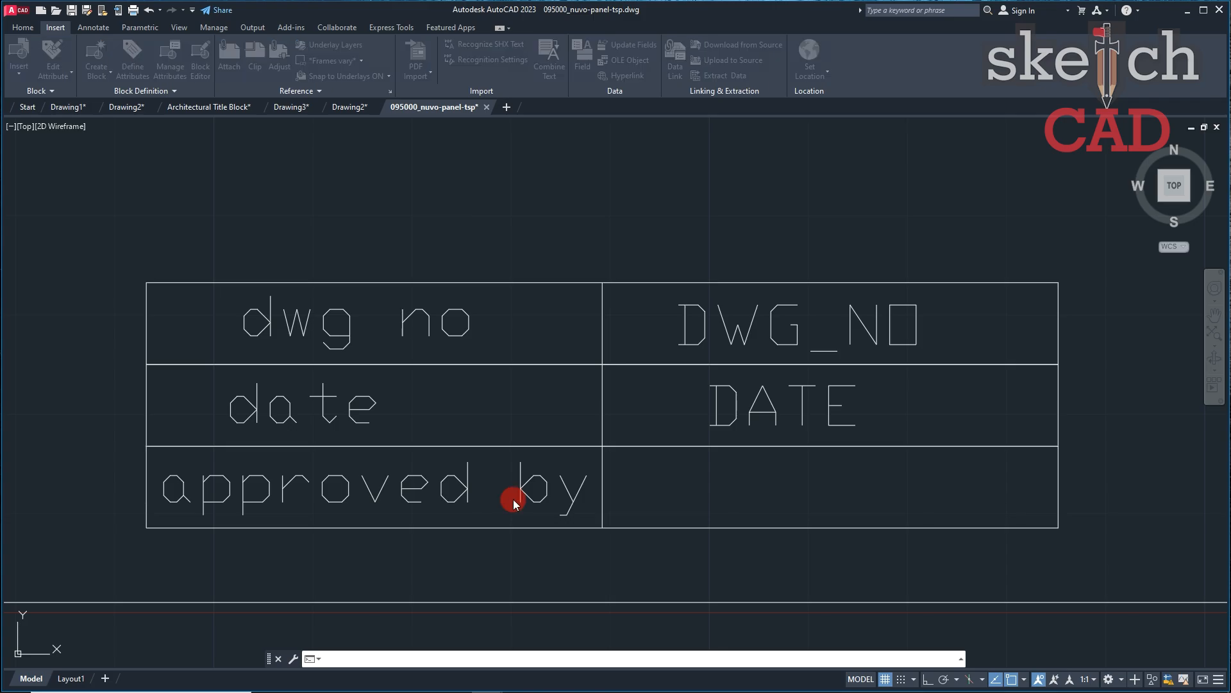
key("Return")
left_click_drag(546, 227, 748, 188)
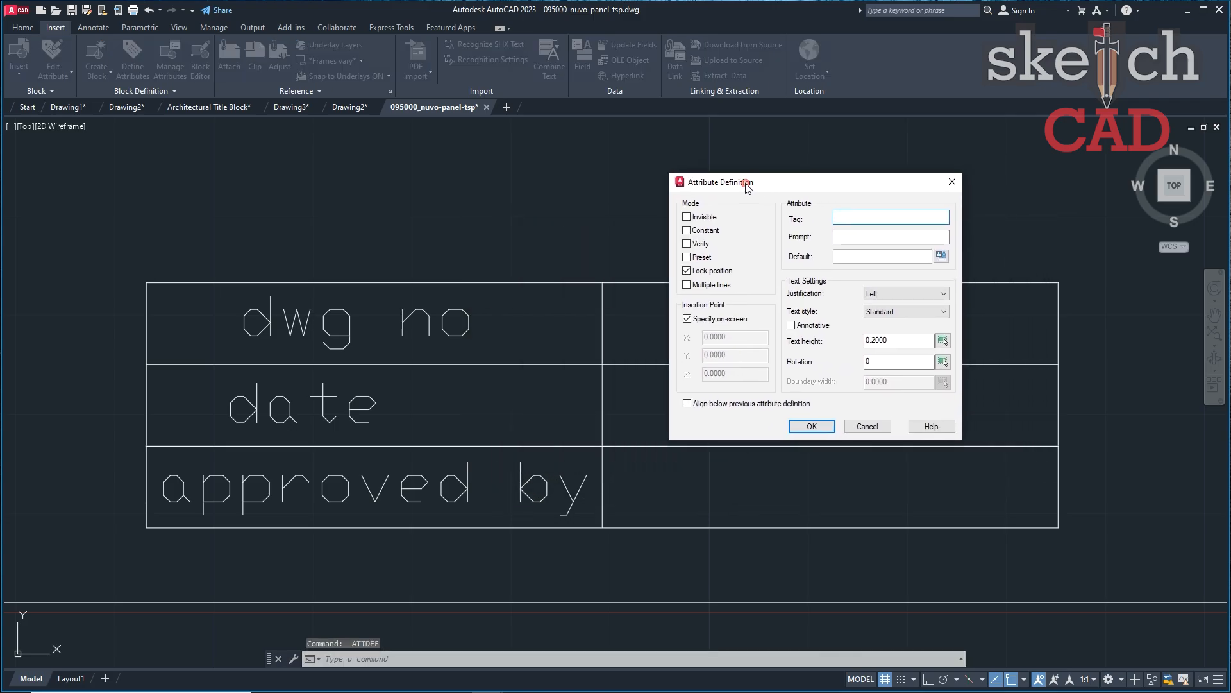
left_click(836, 216)
type("approved_by")
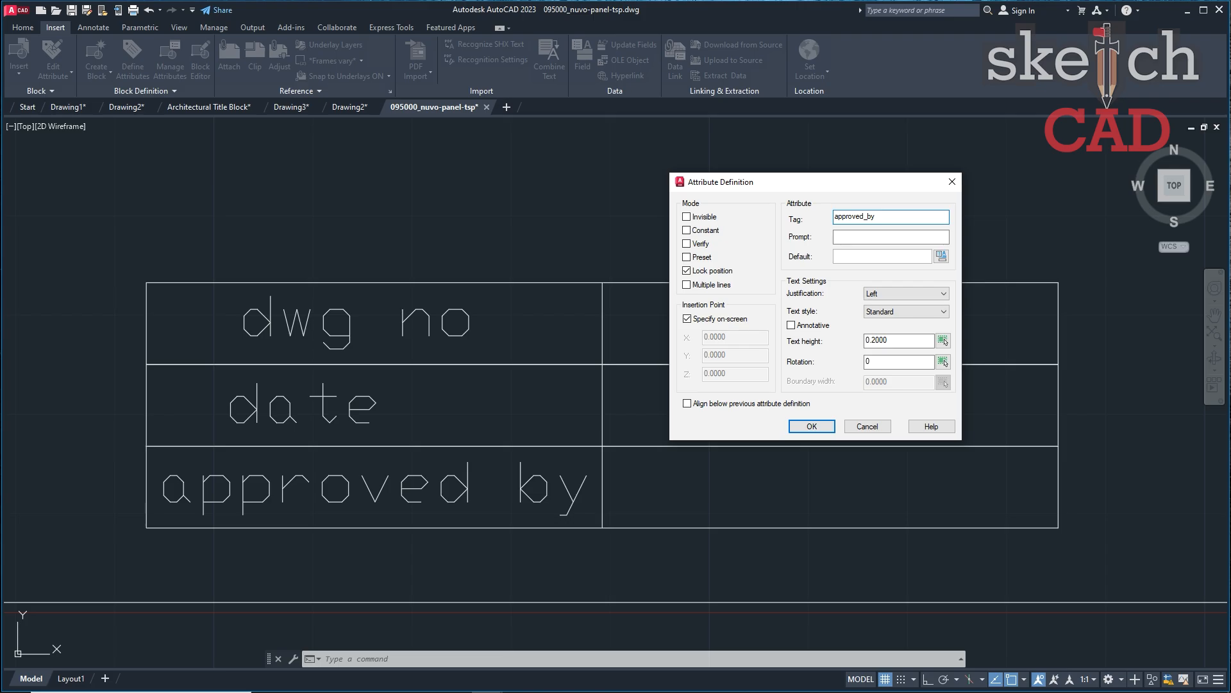
left_click(879, 244)
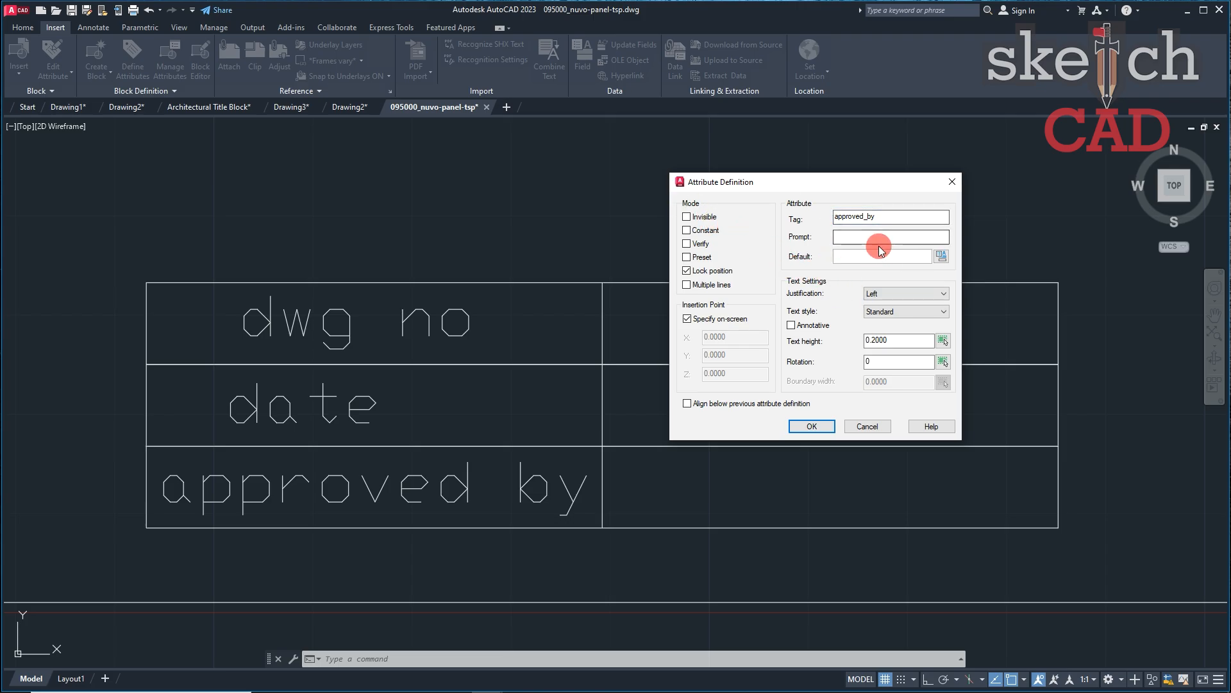
type("Ra")
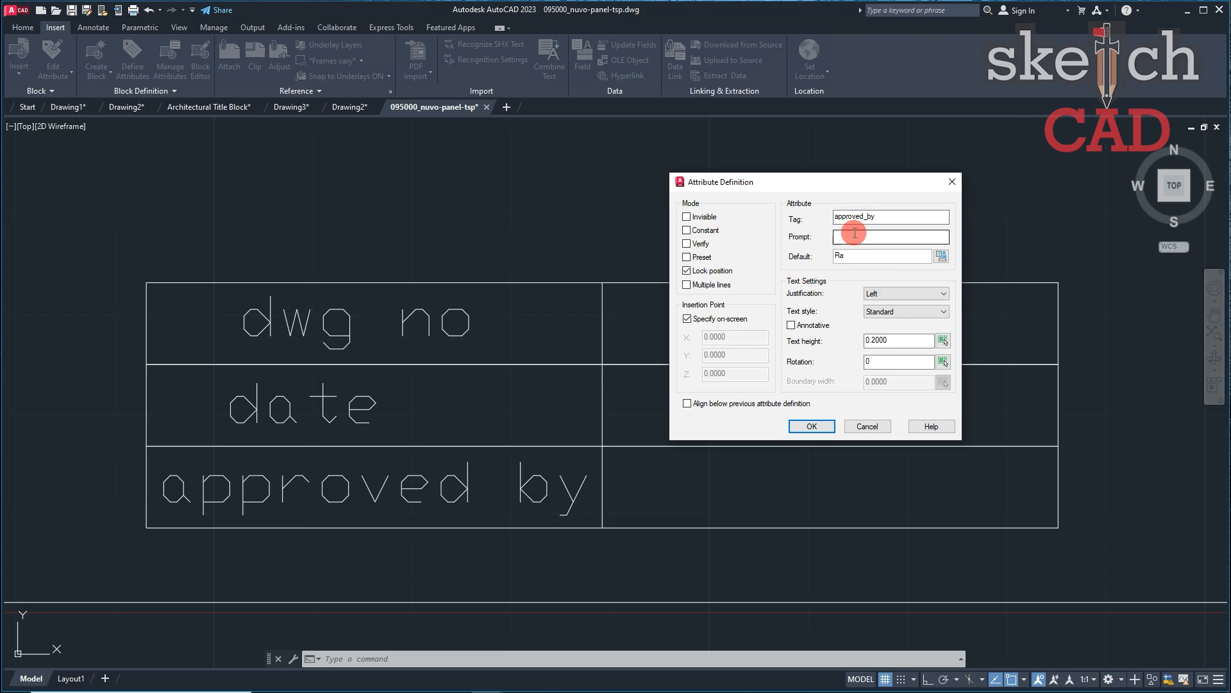
type("vi")
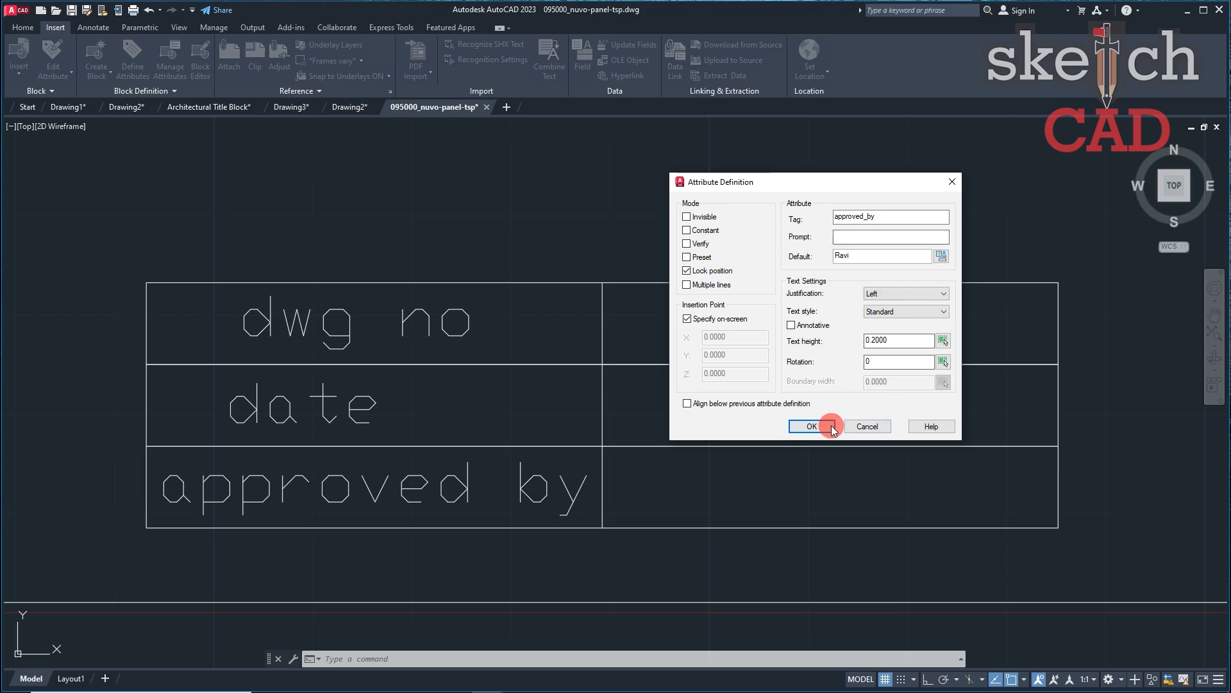
left_click(811, 426)
scroll(646, 517, "up", 5)
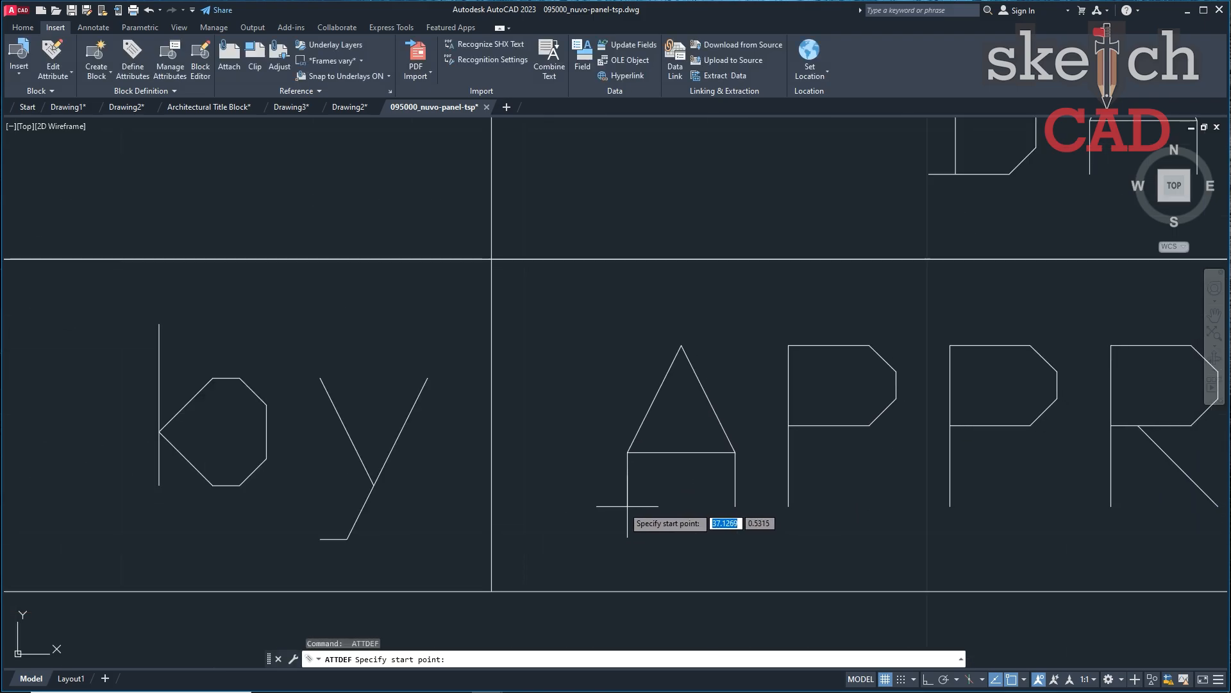
left_click(575, 517)
scroll(802, 477, "down", 10)
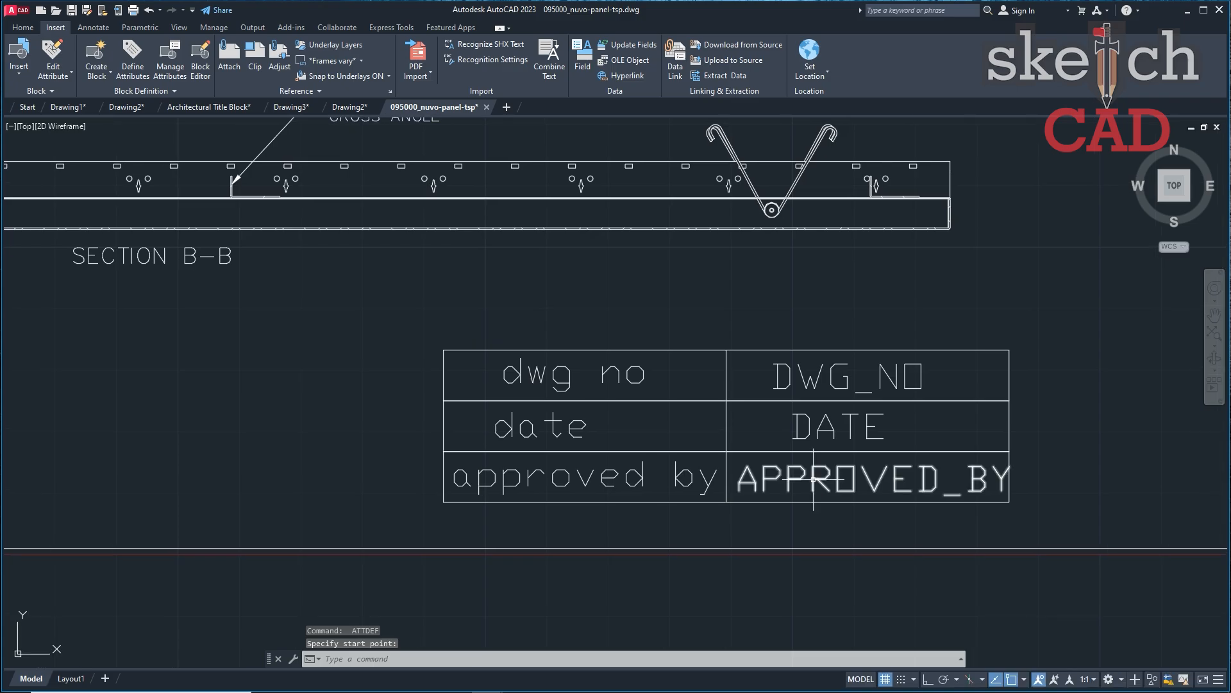
scroll(795, 476, "down", 3)
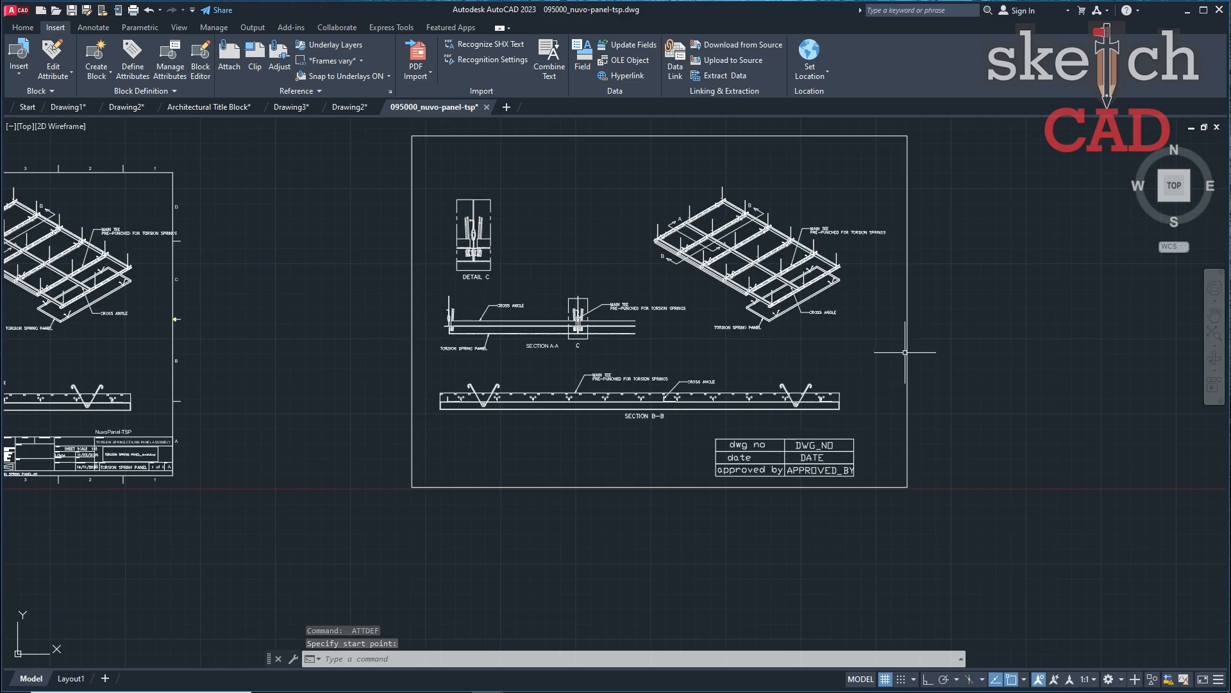
scroll(776, 495, "up", 3)
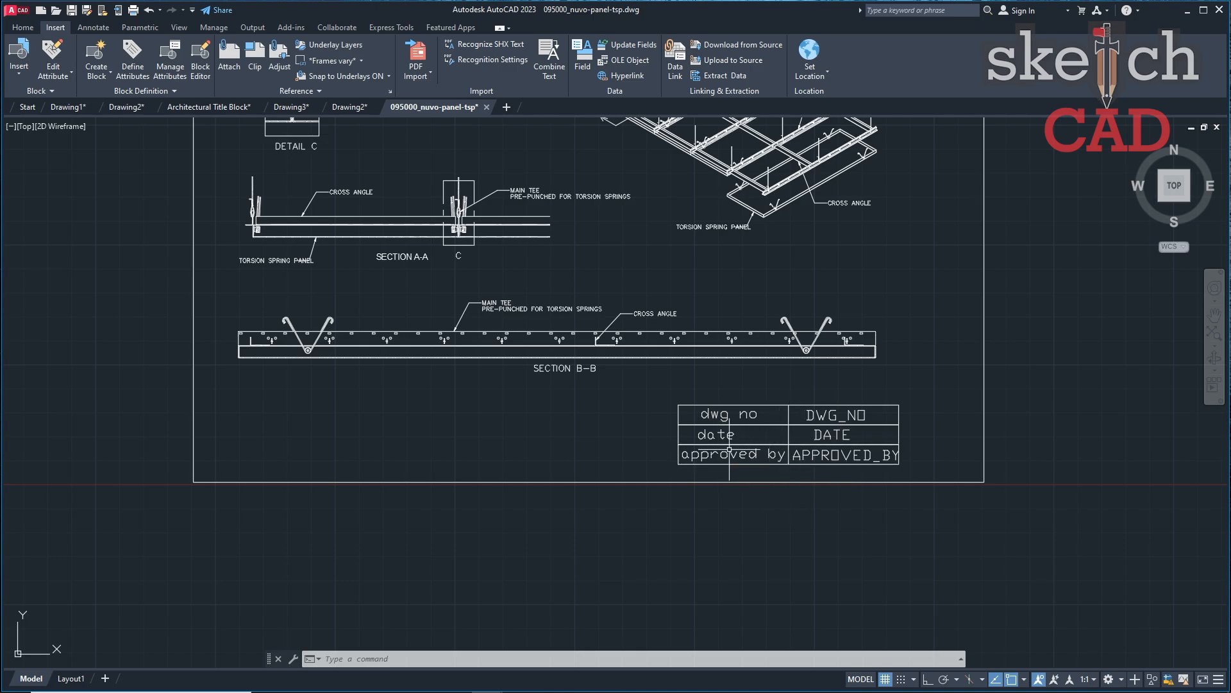
scroll(751, 453, "up", 3)
scroll(801, 442, "down", 2)
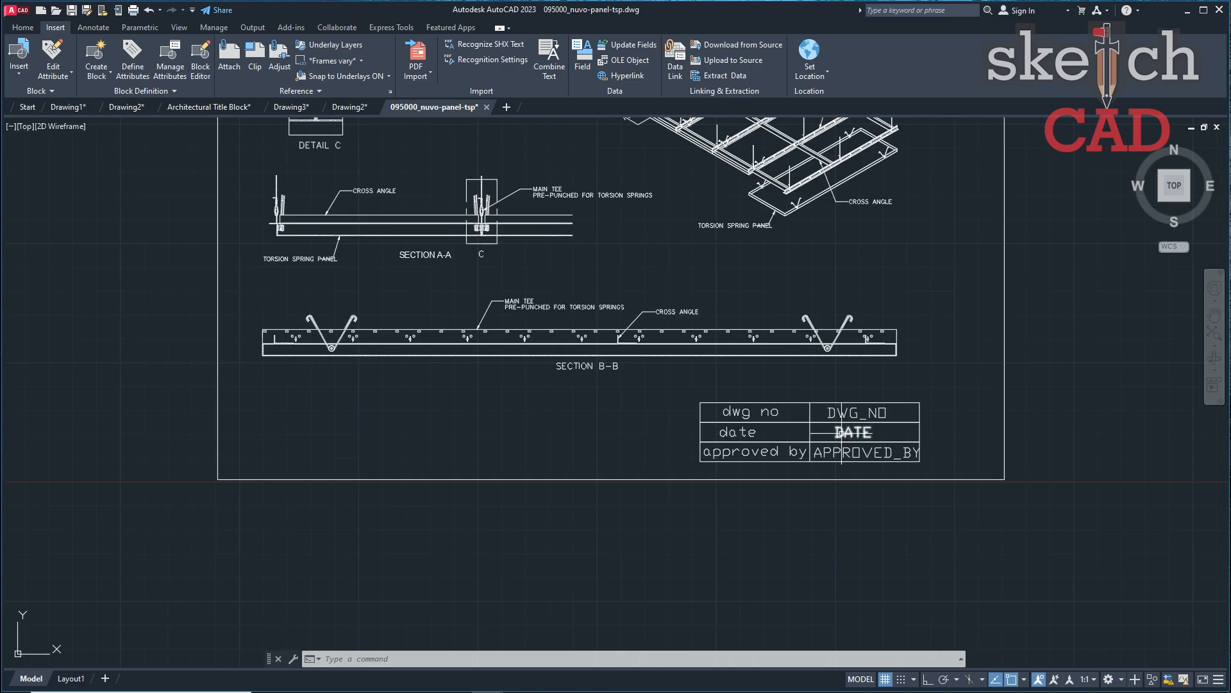
Start a block definition named table and proceed to selecting its objects.
scroll(802, 443, "up", 2)
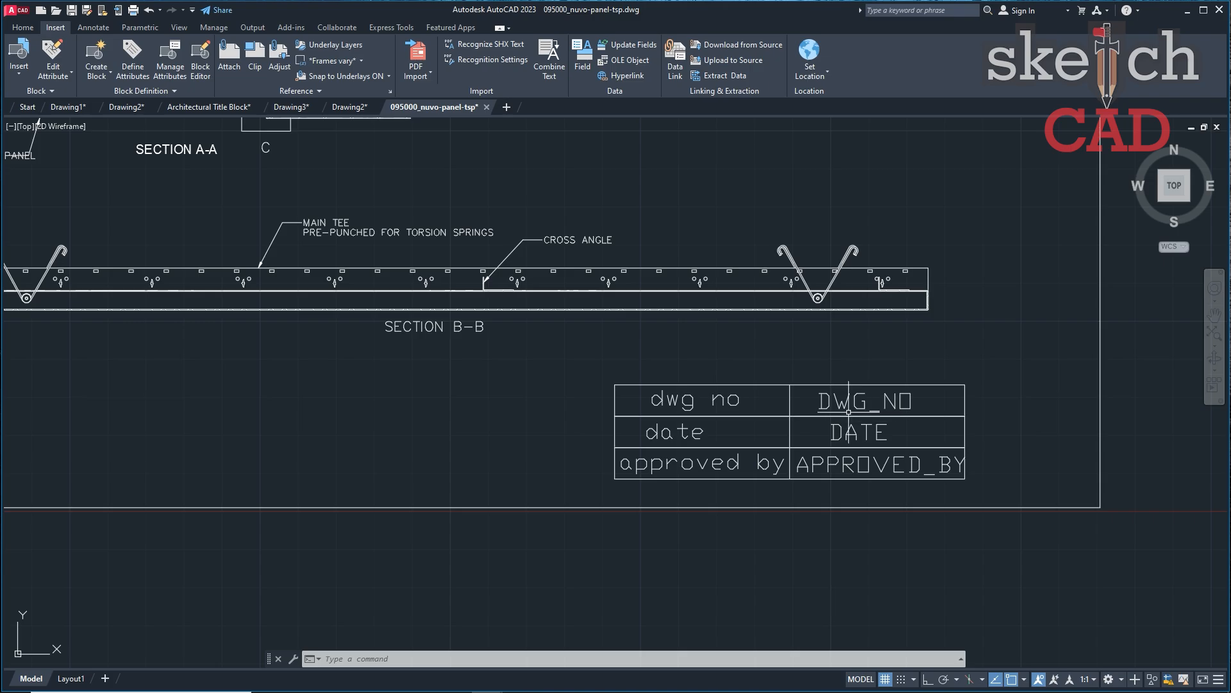
scroll(706, 418, "down", 2)
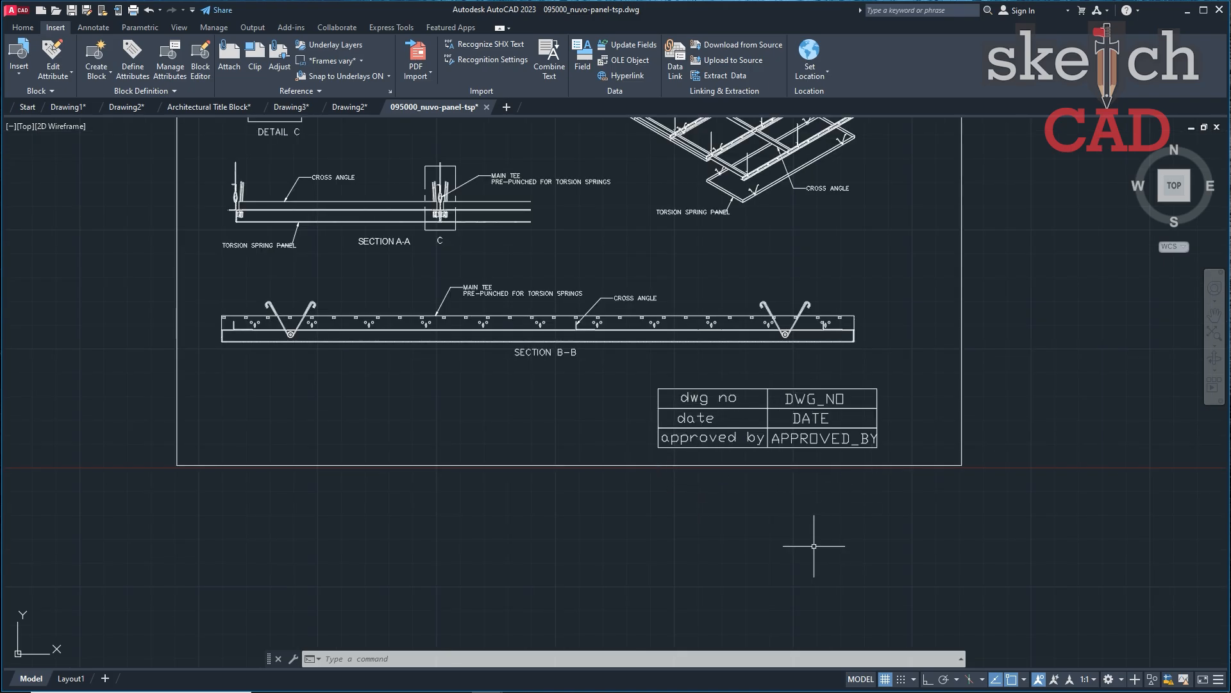
type("B")
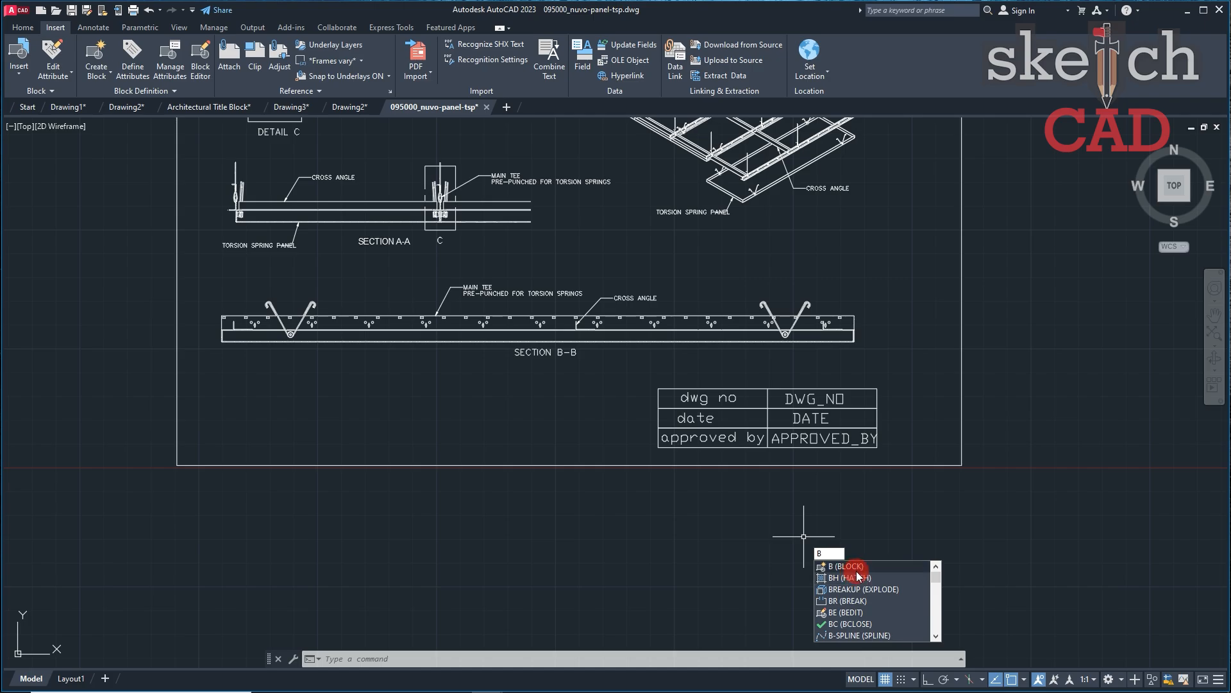
left_click(102, 58)
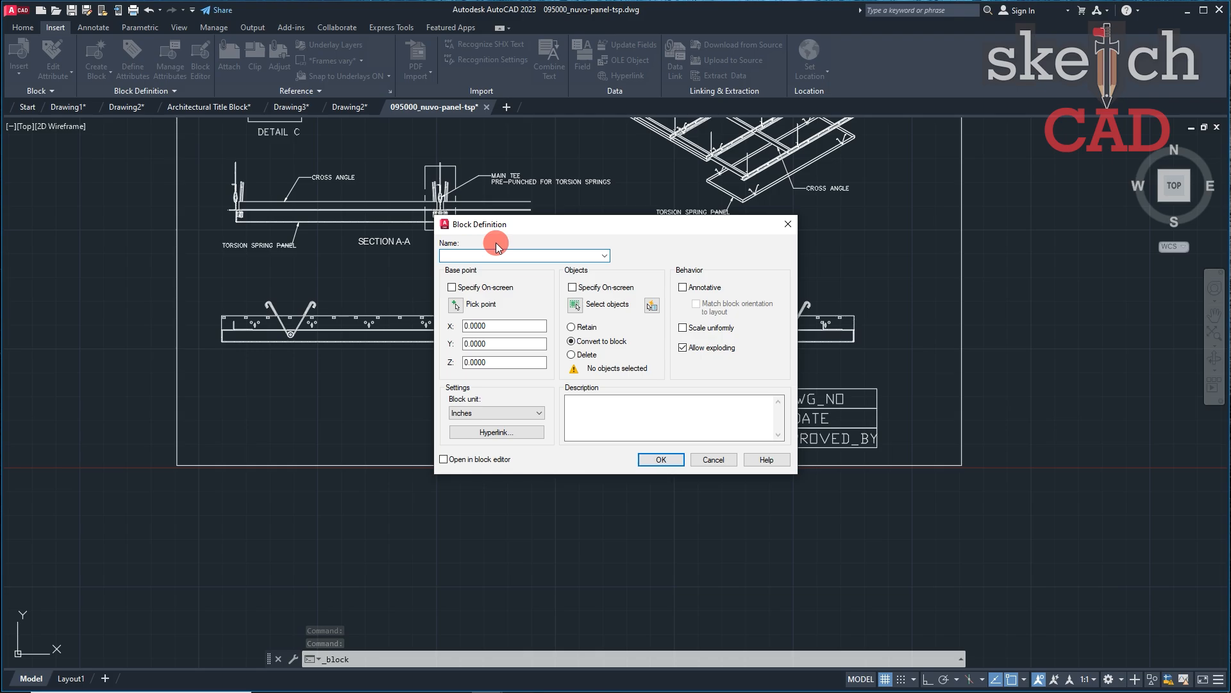
type("table")
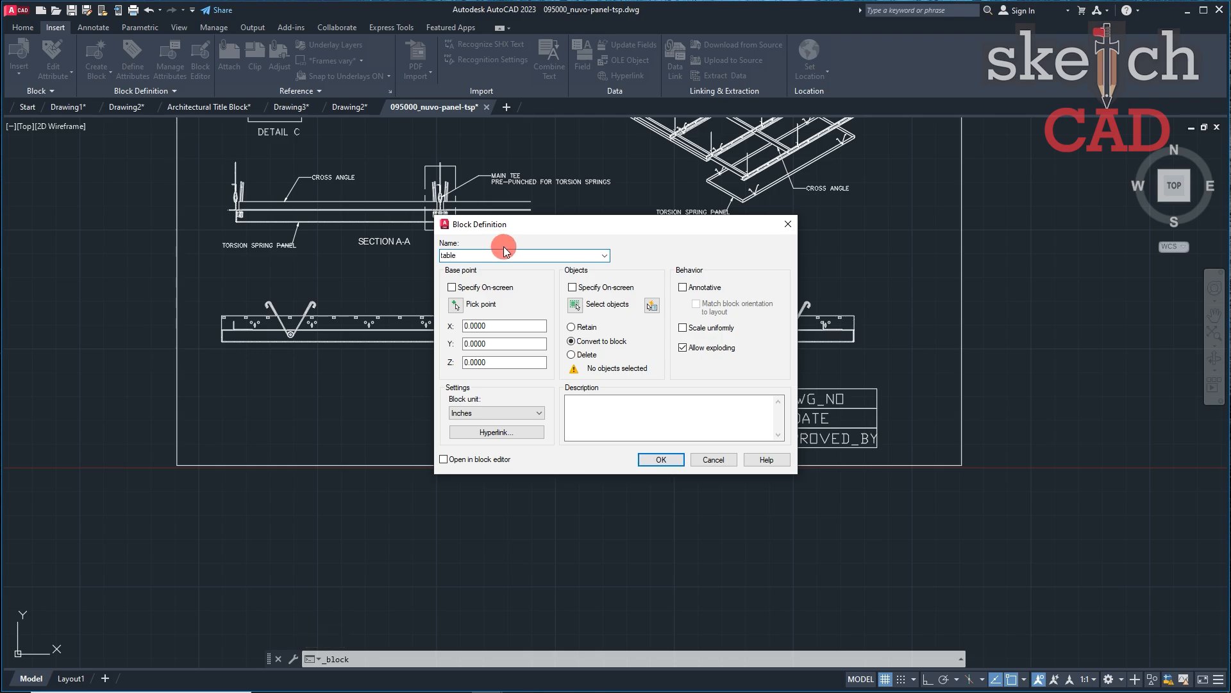
left_click(660, 459)
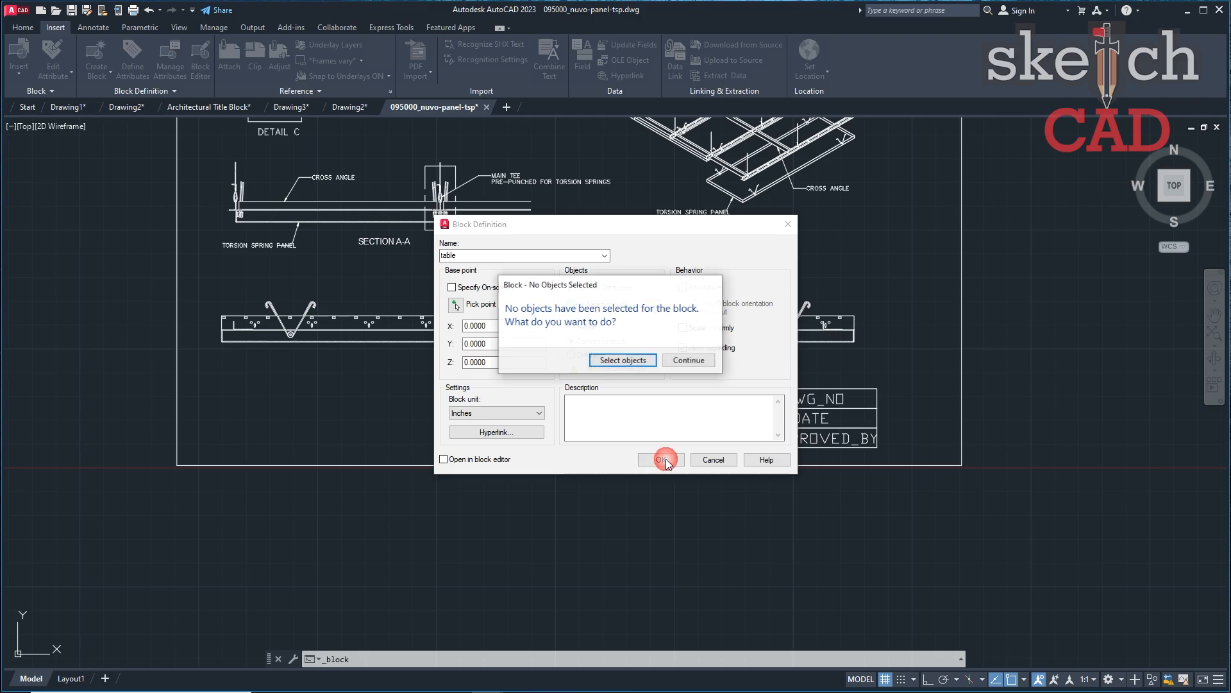
left_click(625, 360)
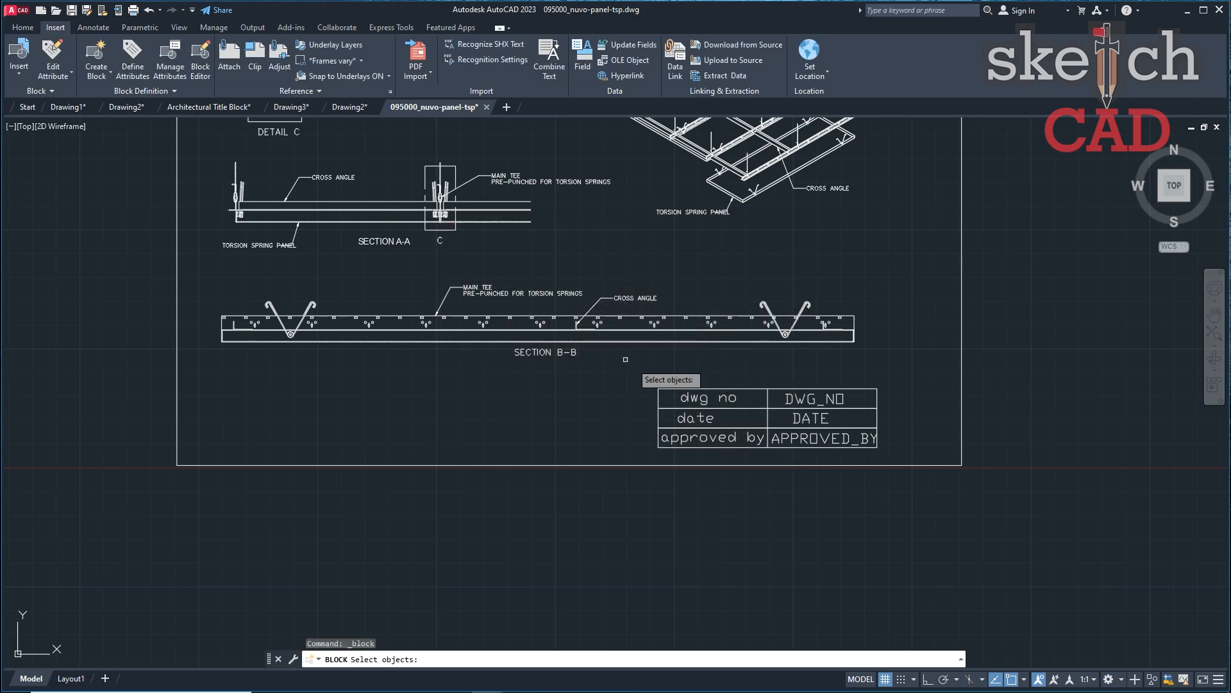
Select the sheet border and the title block with its labels and attributes, and convert them into the table block.
left_click(980, 504)
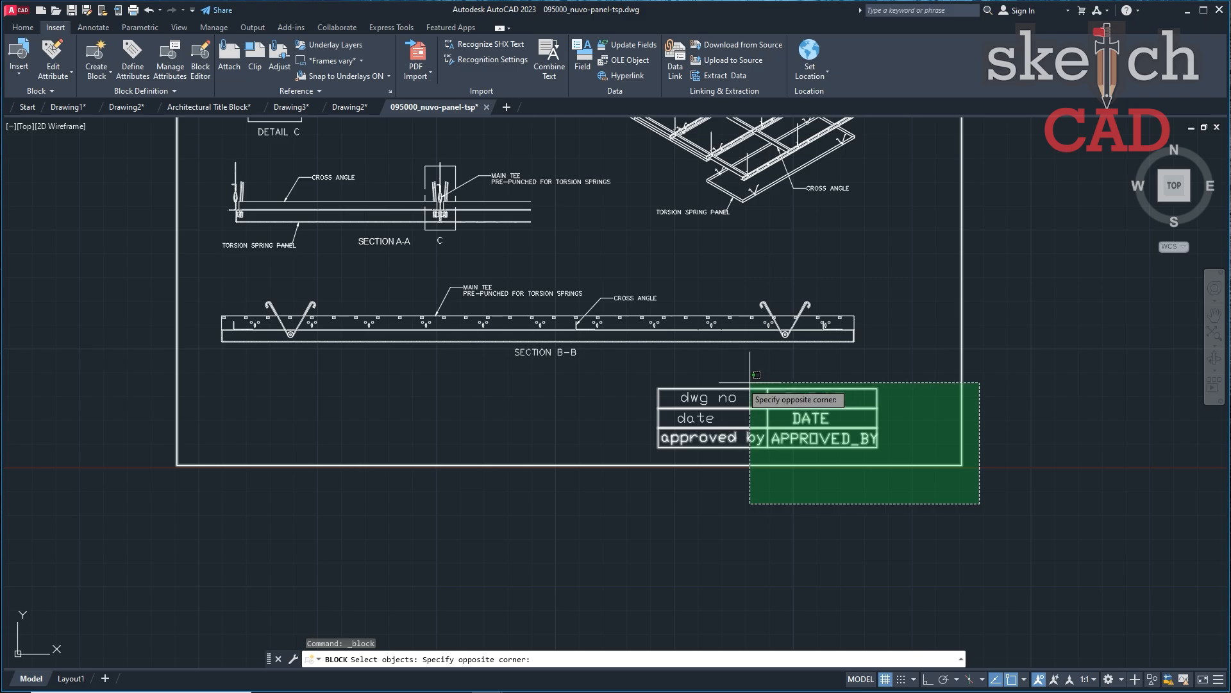
left_click(640, 376)
scroll(955, 244, "down", 2)
middle_click_drag(955, 246, 909, 418)
middle_click_drag(805, 544, 778, 431)
scroll(763, 430, "up", 6)
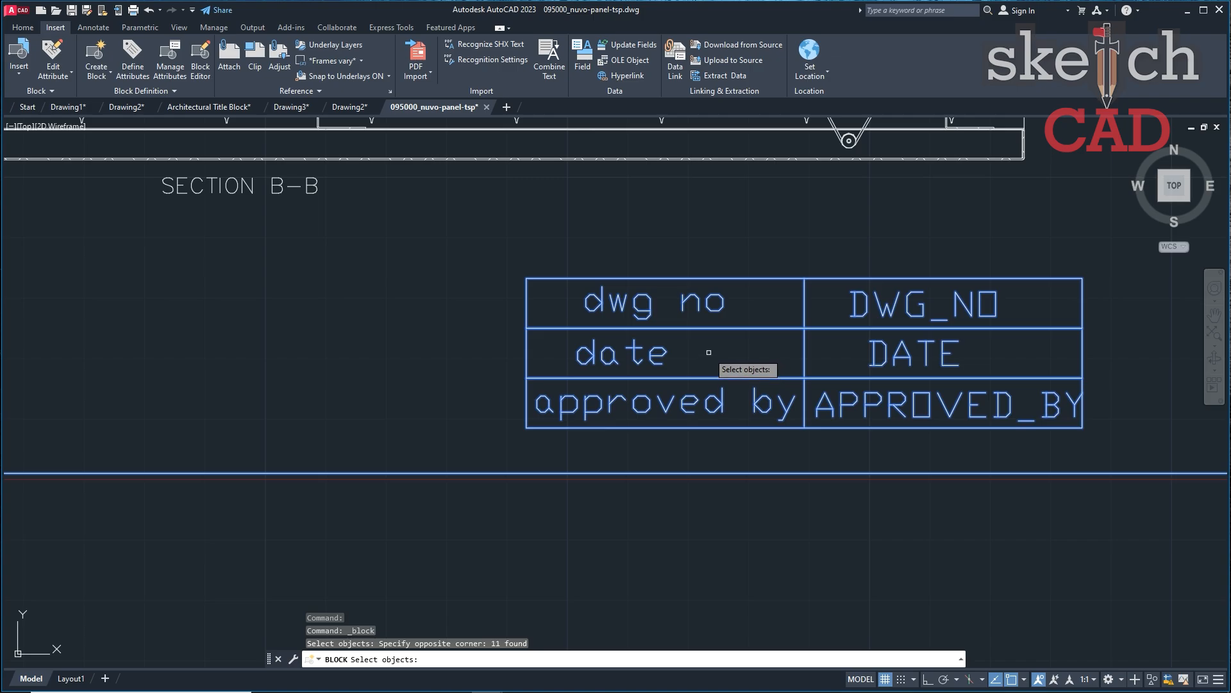
right_click(709, 353)
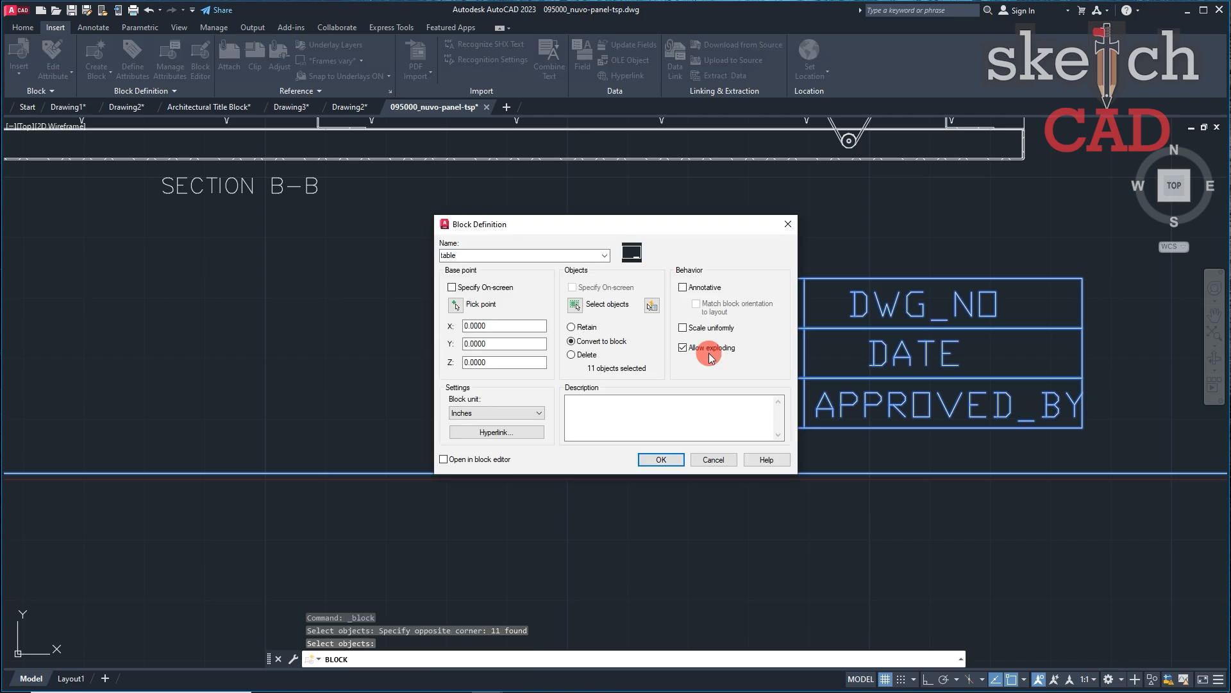
left_click(513, 256)
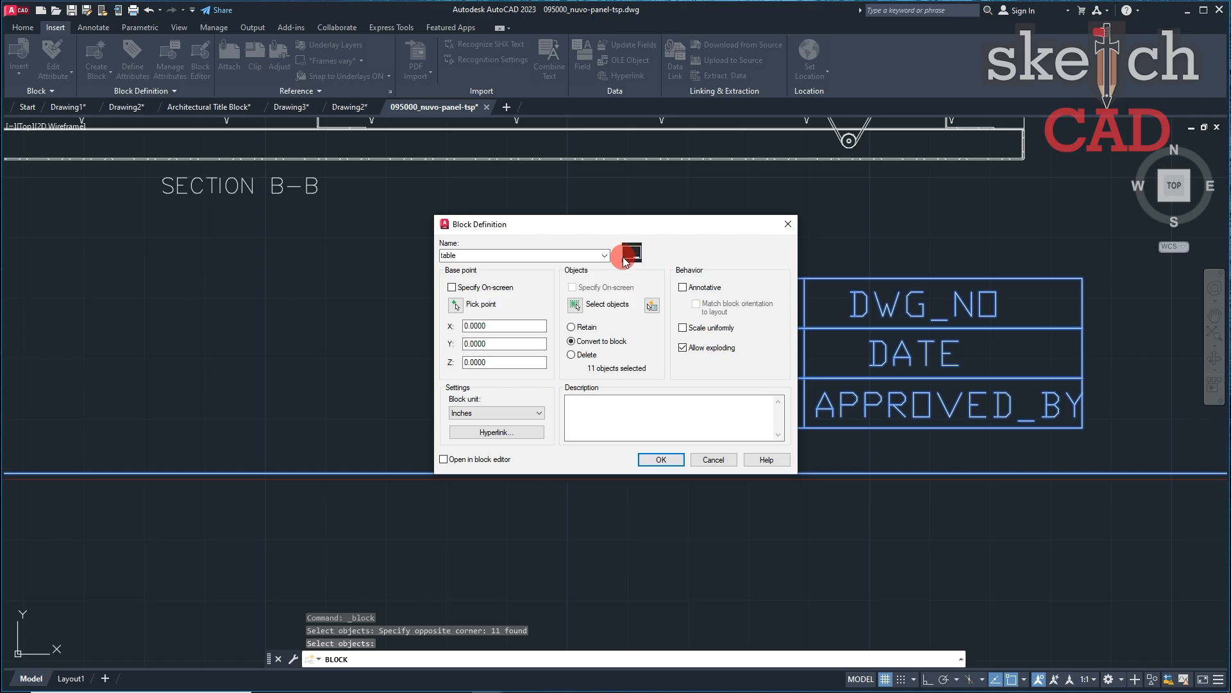
left_click(679, 461)
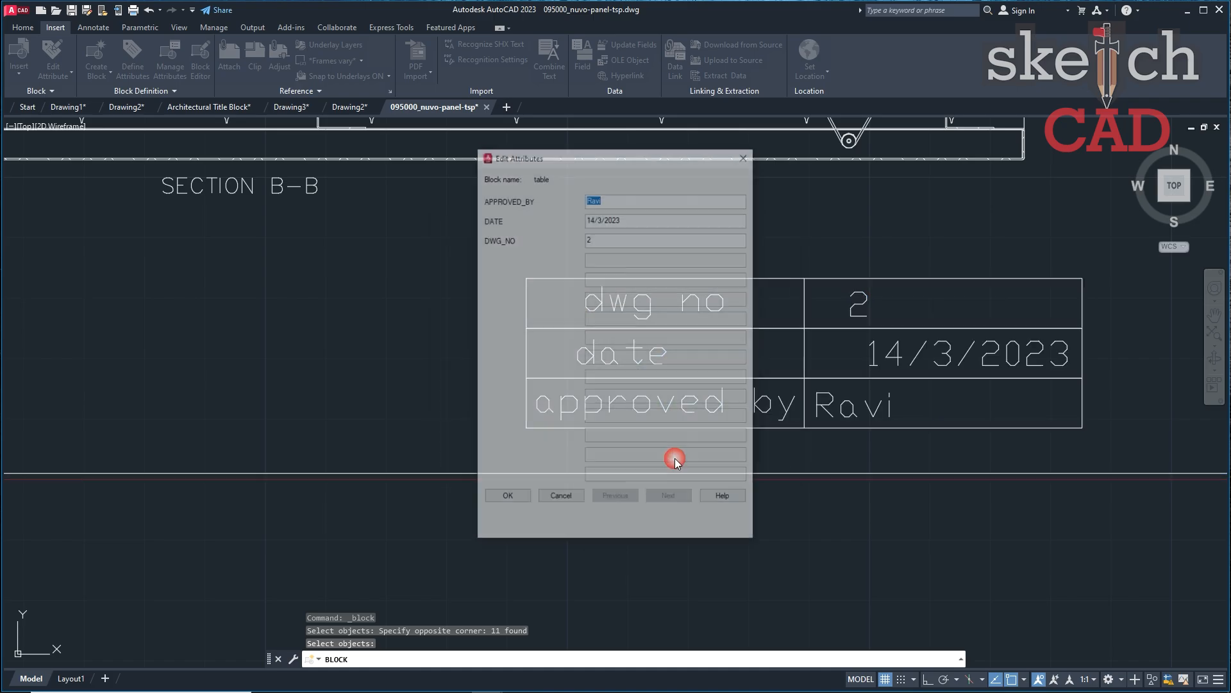
Accept the table block's approver, date and drawing number attribute values.
left_click_drag(566, 165, 264, 149)
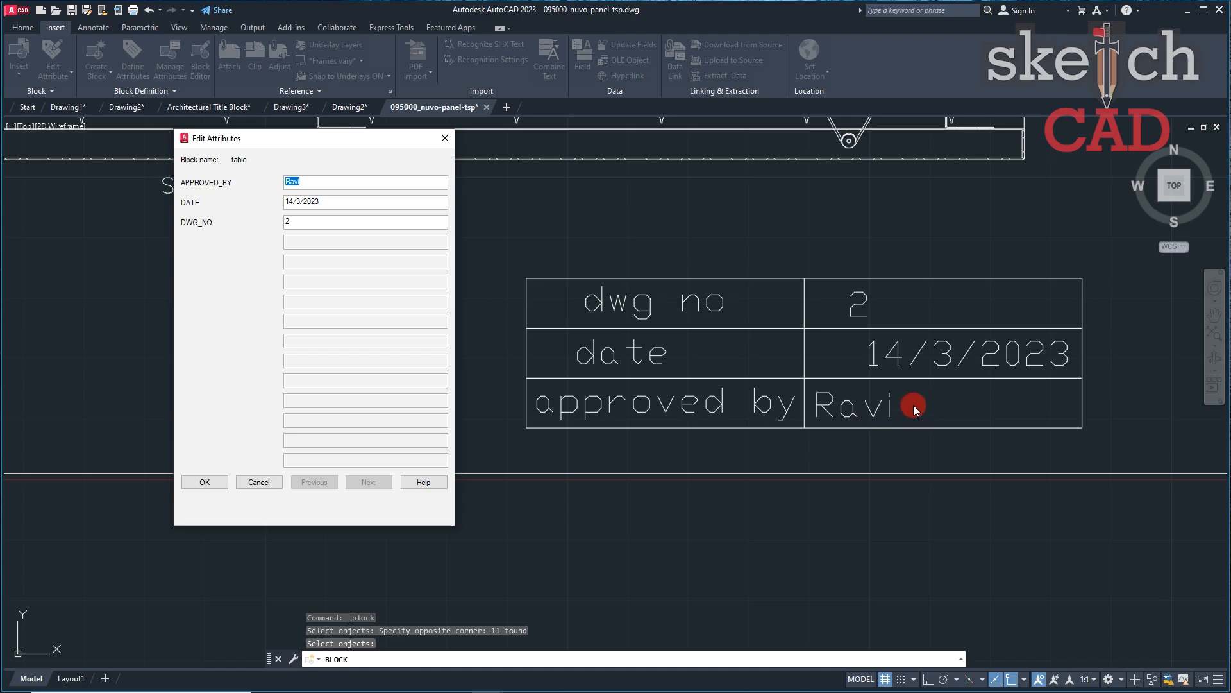
left_click_drag(310, 143, 702, 221)
left_click(717, 258)
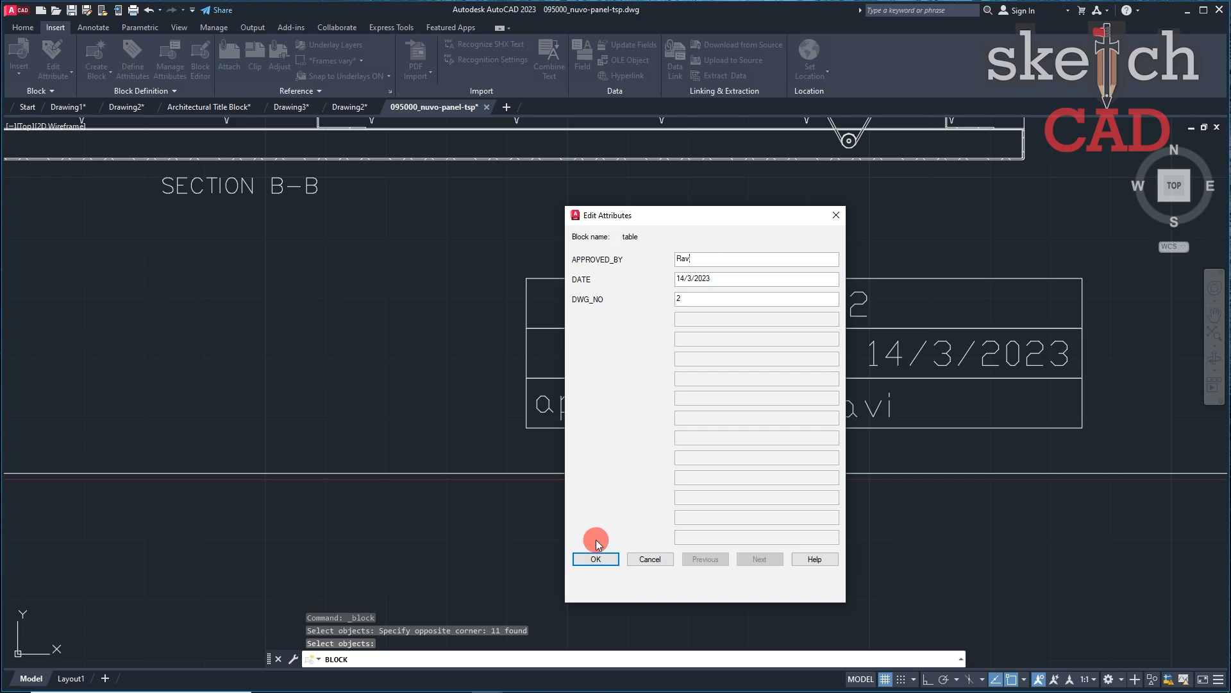
left_click(595, 559)
scroll(669, 374, "up", 2)
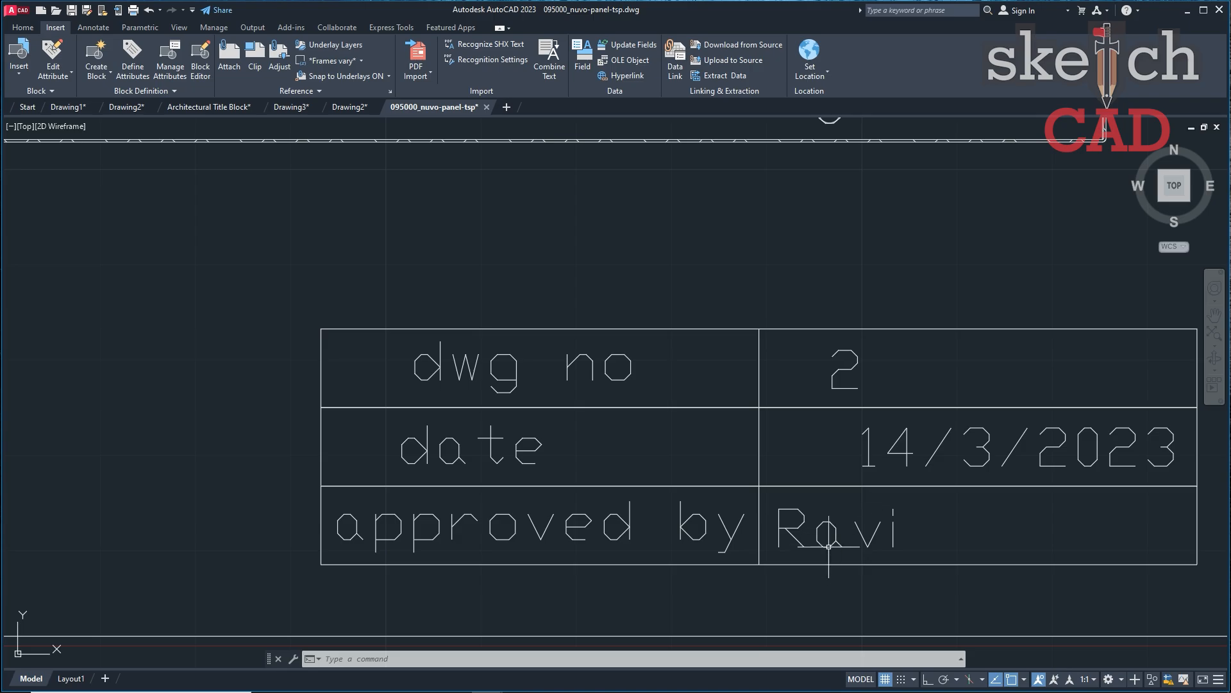
scroll(862, 470, "down", 2)
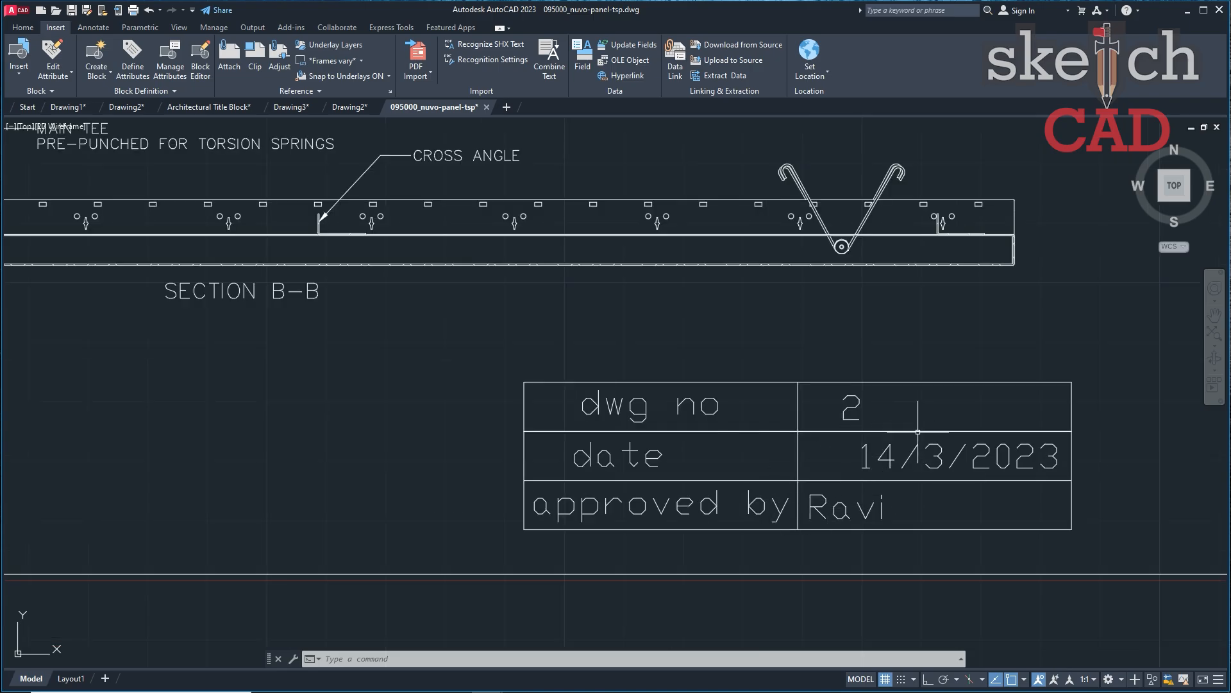
Set the color of the title block's APPROVED_BY attribute to red.
scroll(820, 434, "down", 4)
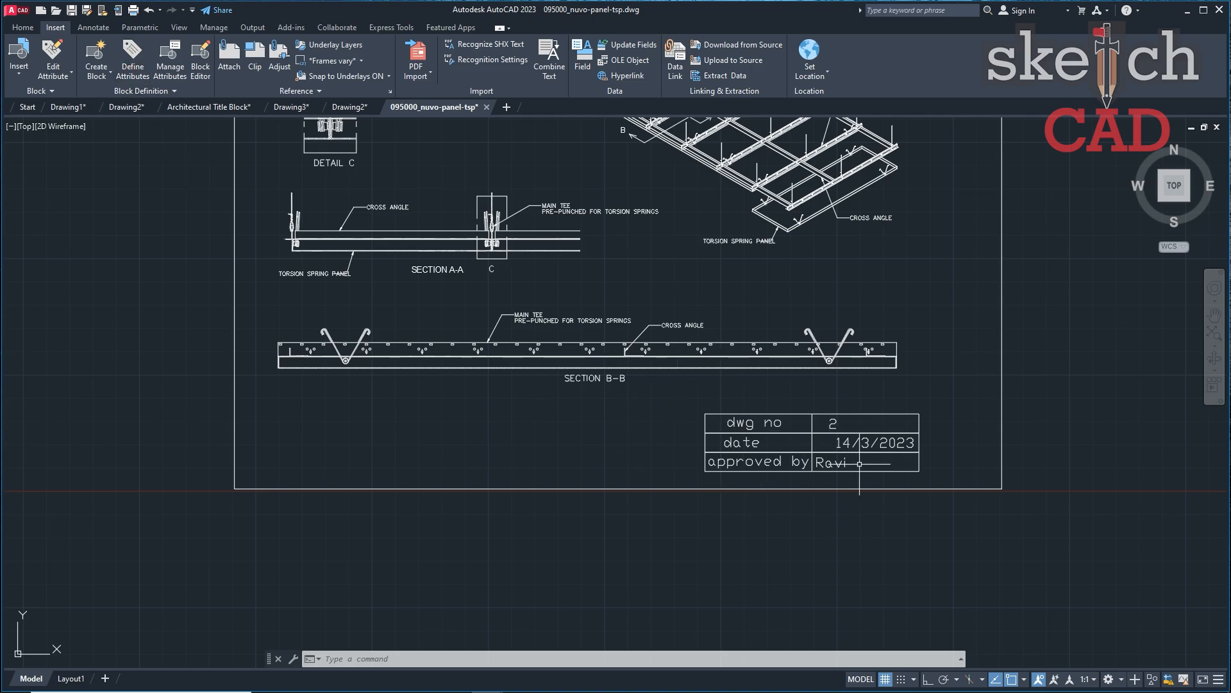
scroll(859, 463, "up", 2)
double_click(809, 473)
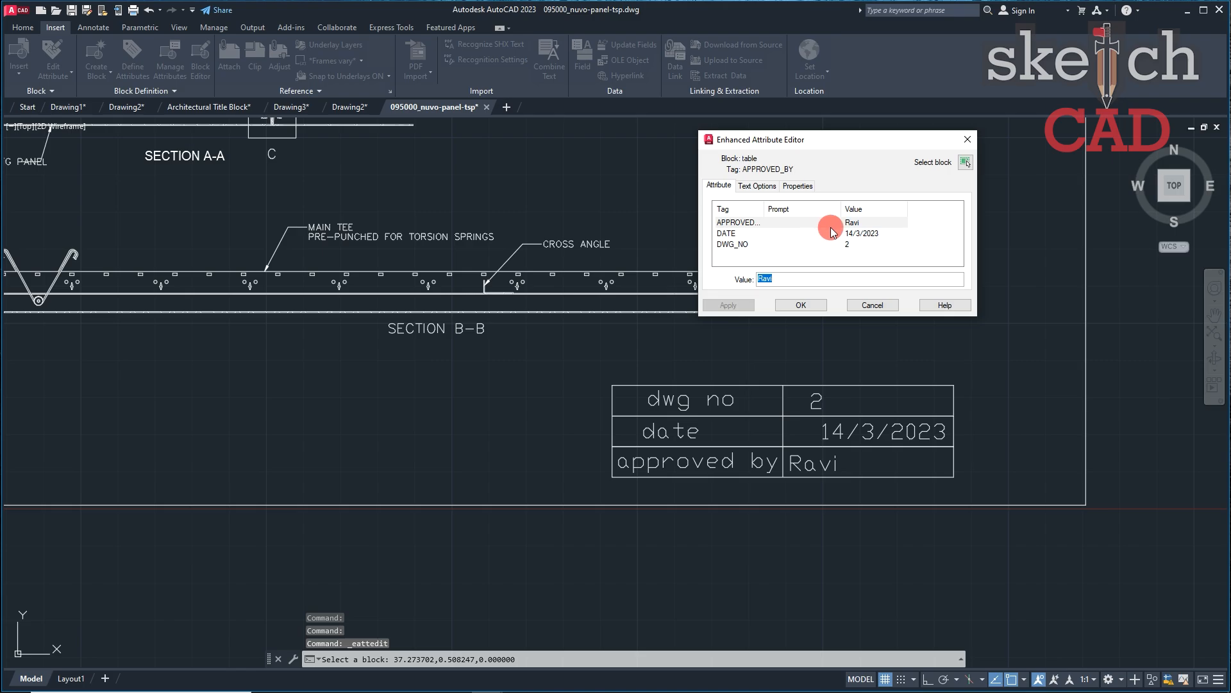
left_click(795, 185)
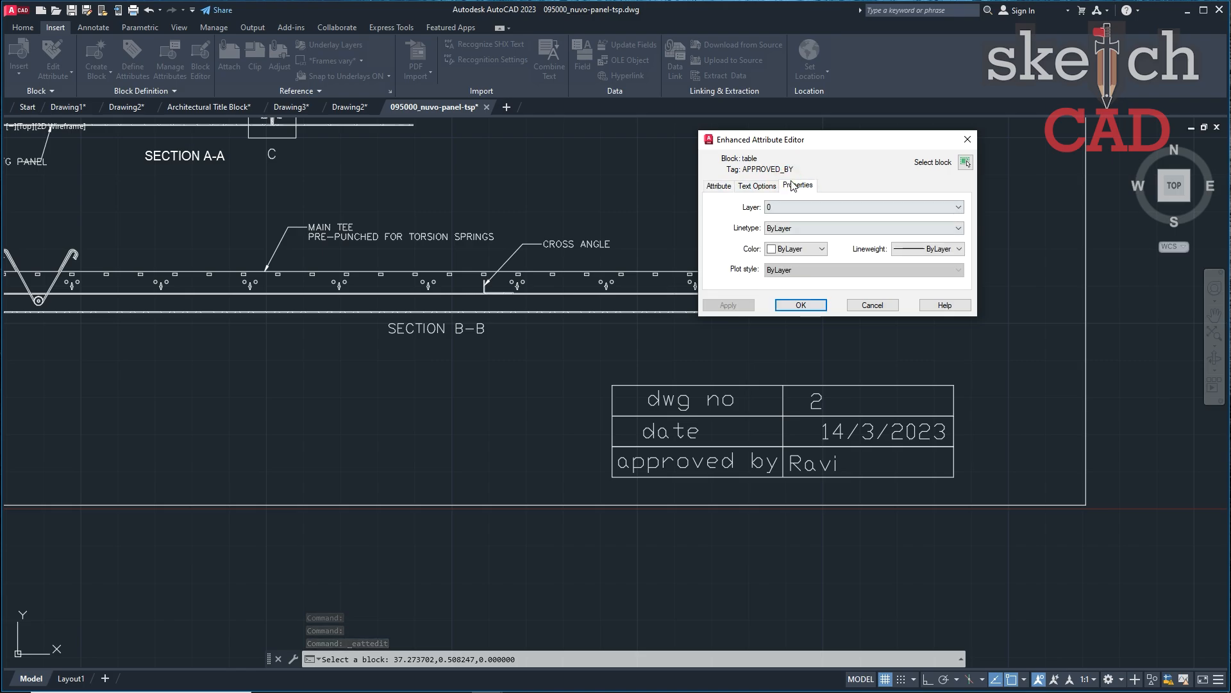
left_click(807, 250)
left_click(796, 283)
left_click(801, 304)
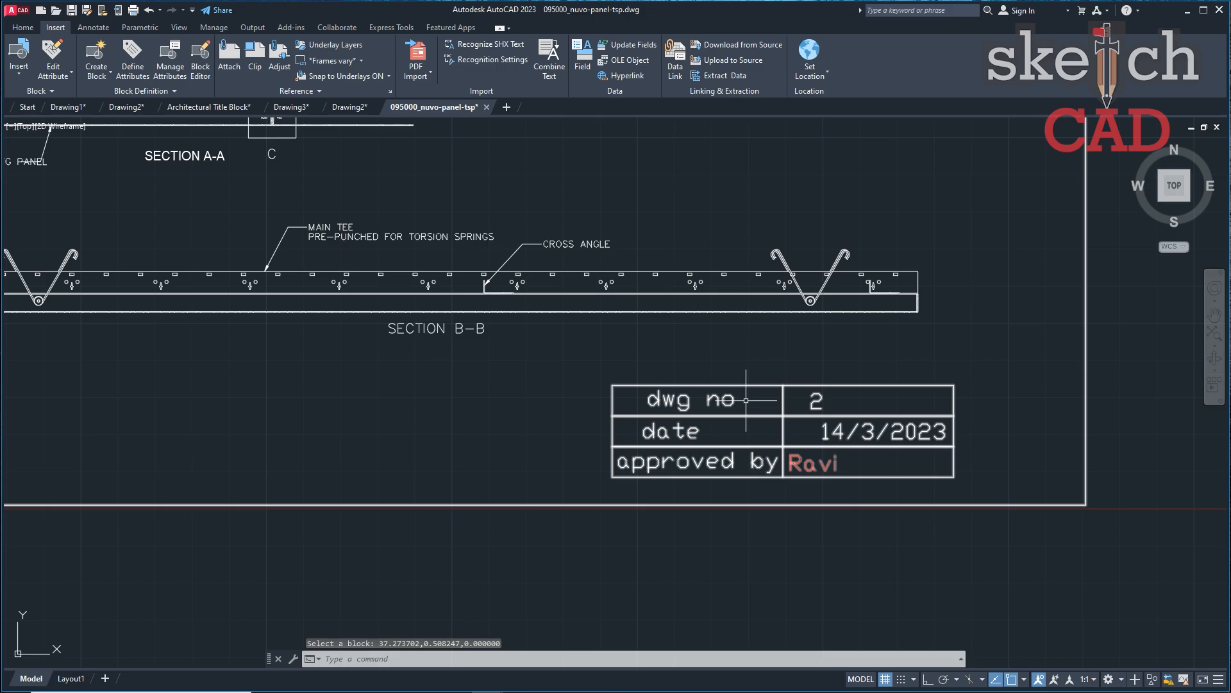
Copy the table block with the sheet border and title block to the clipboard.
scroll(715, 427, "down", 5)
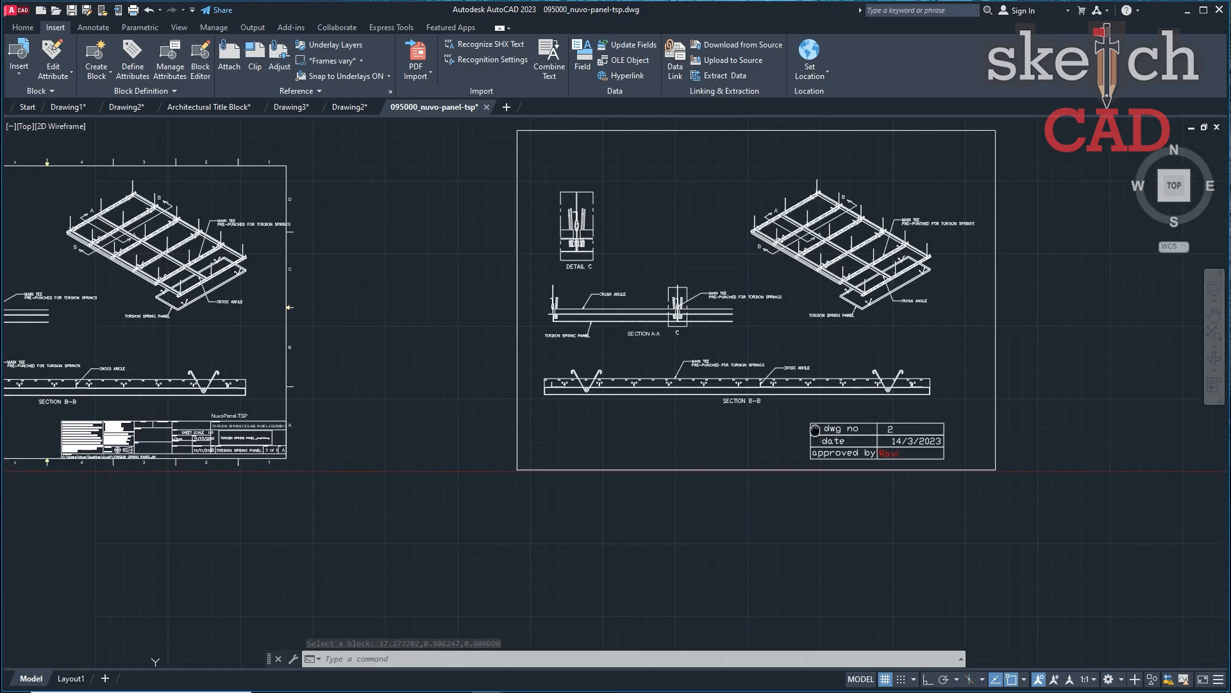
scroll(815, 430, "up", 2)
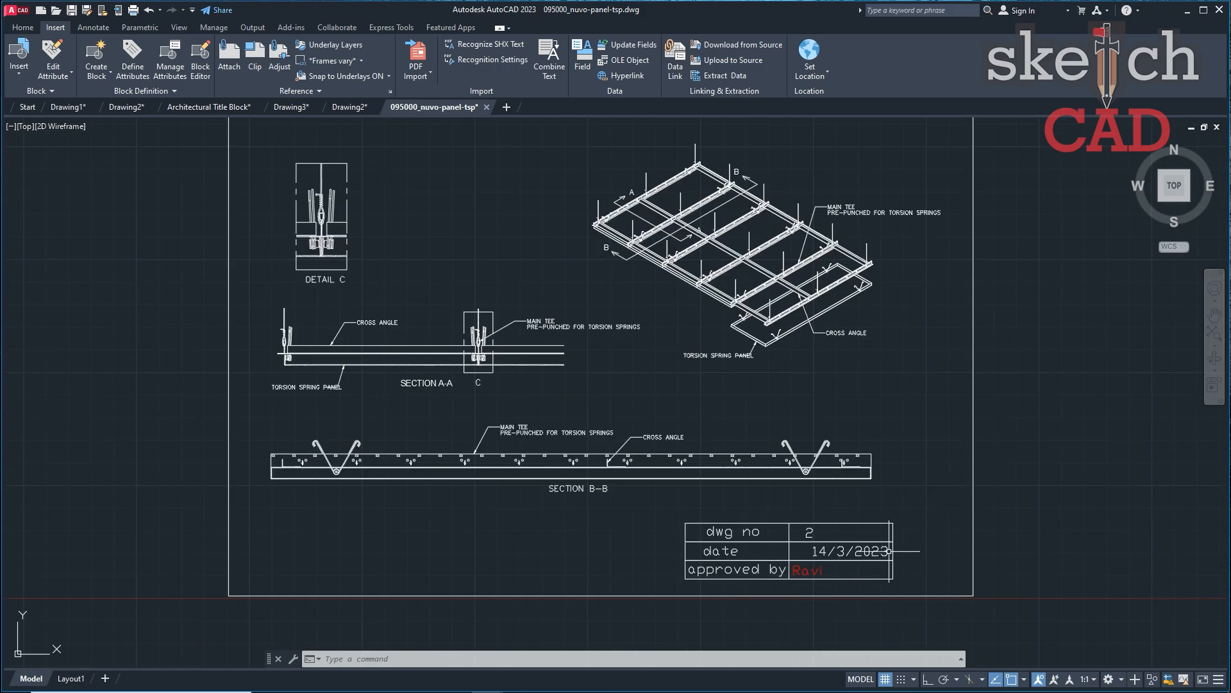
scroll(779, 565, "up", 2)
scroll(719, 523, "up", 2)
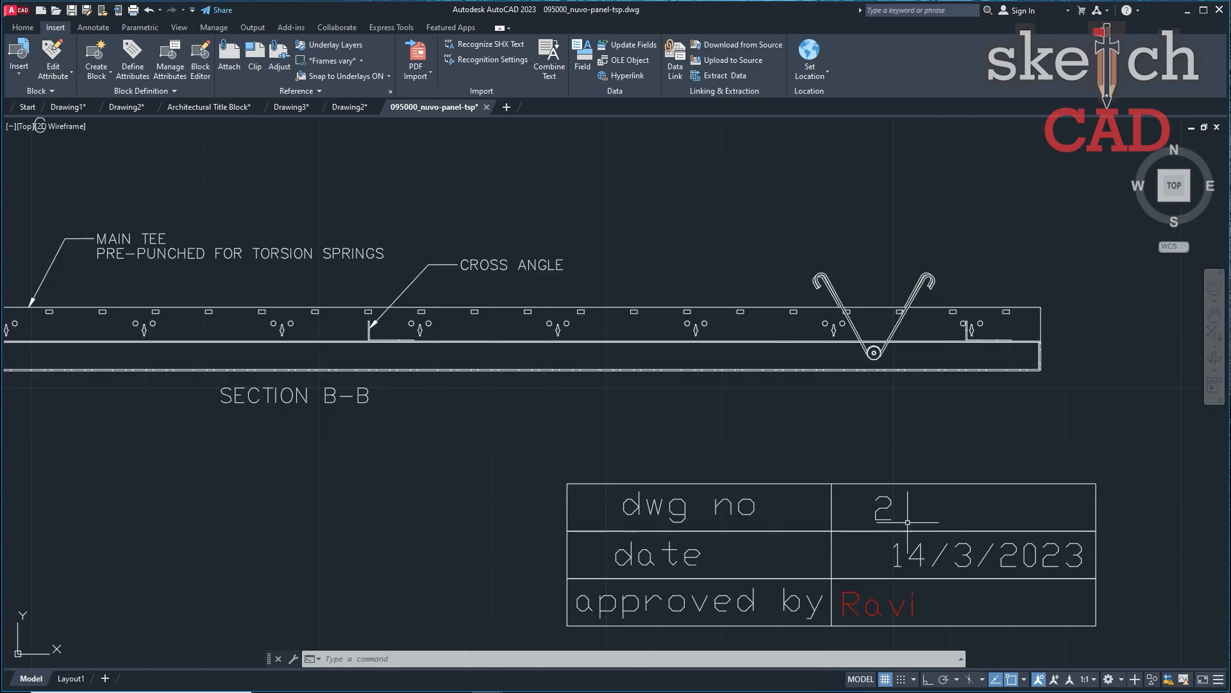
scroll(807, 525, "down", 2)
scroll(761, 540, "down", 4)
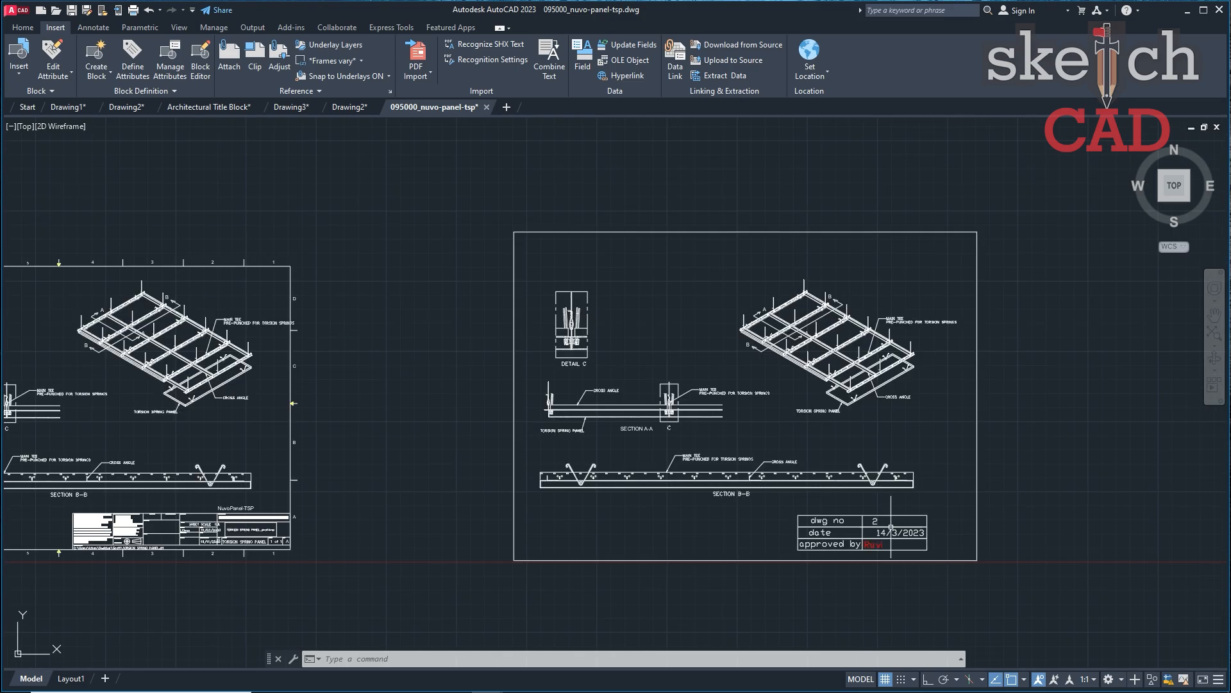
scroll(979, 474, "up", 2)
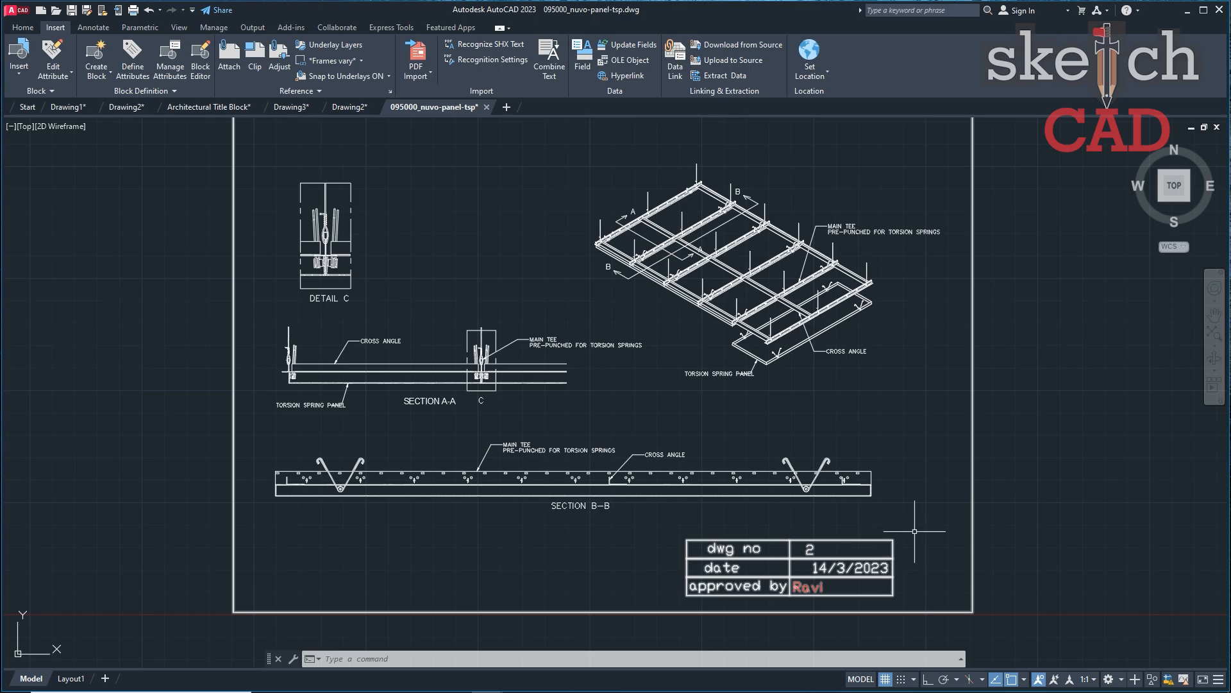
scroll(910, 538, "down", 1)
left_click(984, 610)
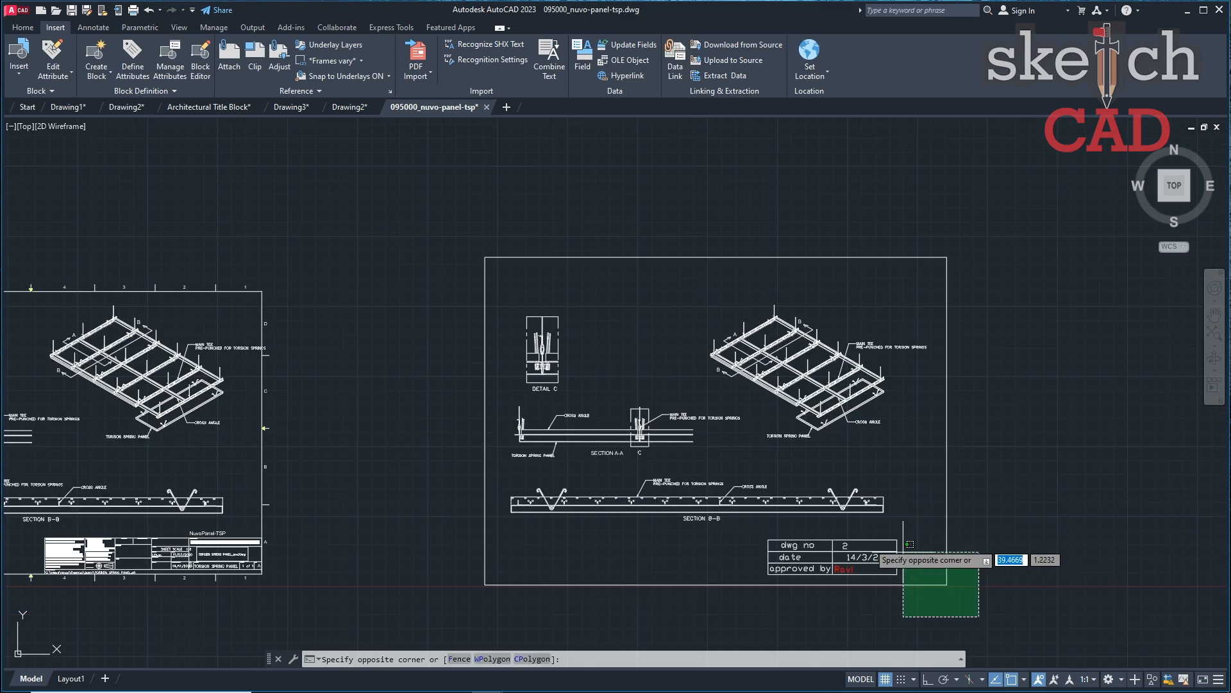
left_click(824, 566)
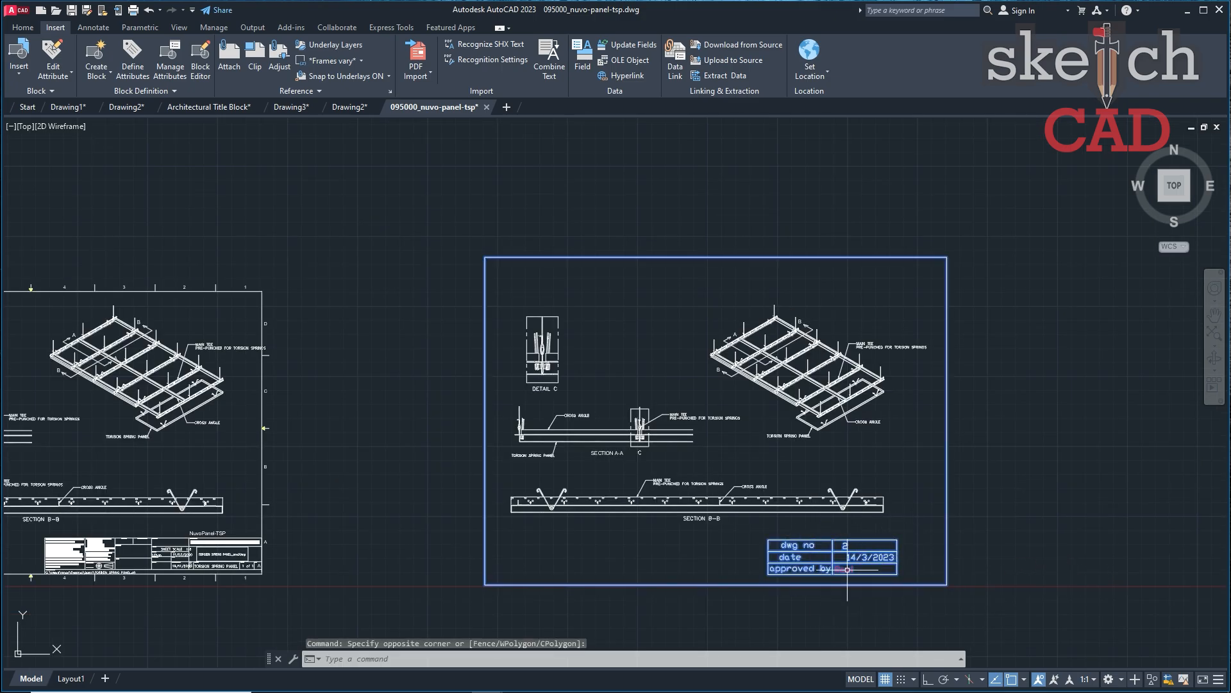
key("ctrl+c")
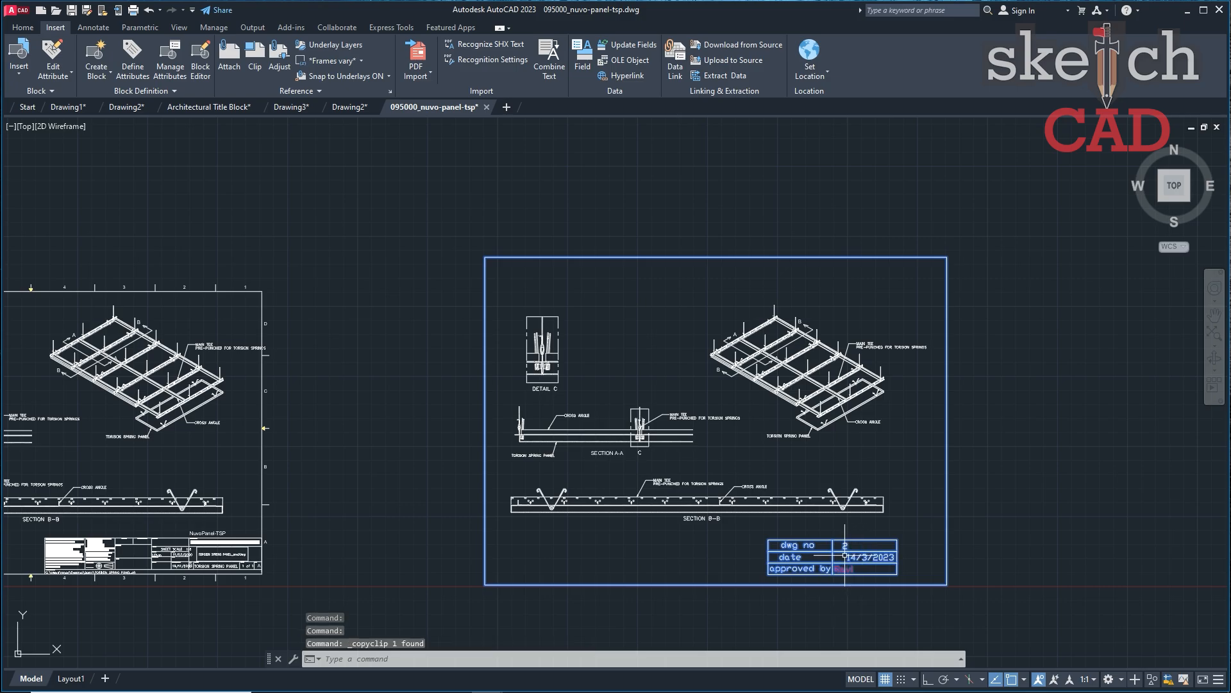
Switch to the first Drawing2 file and delete its existing rectangular border.
left_click(127, 107)
key("Escape")
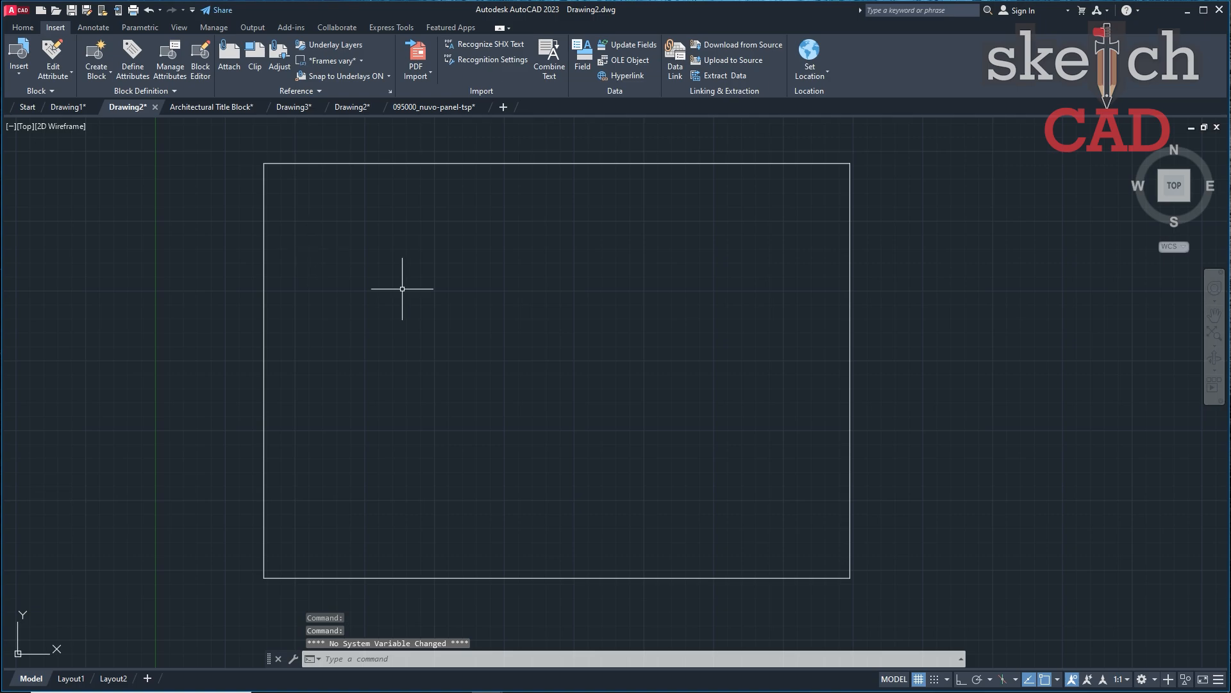
left_click(811, 457)
left_click(962, 460)
left_click(960, 465)
left_click(751, 418)
key("Delete")
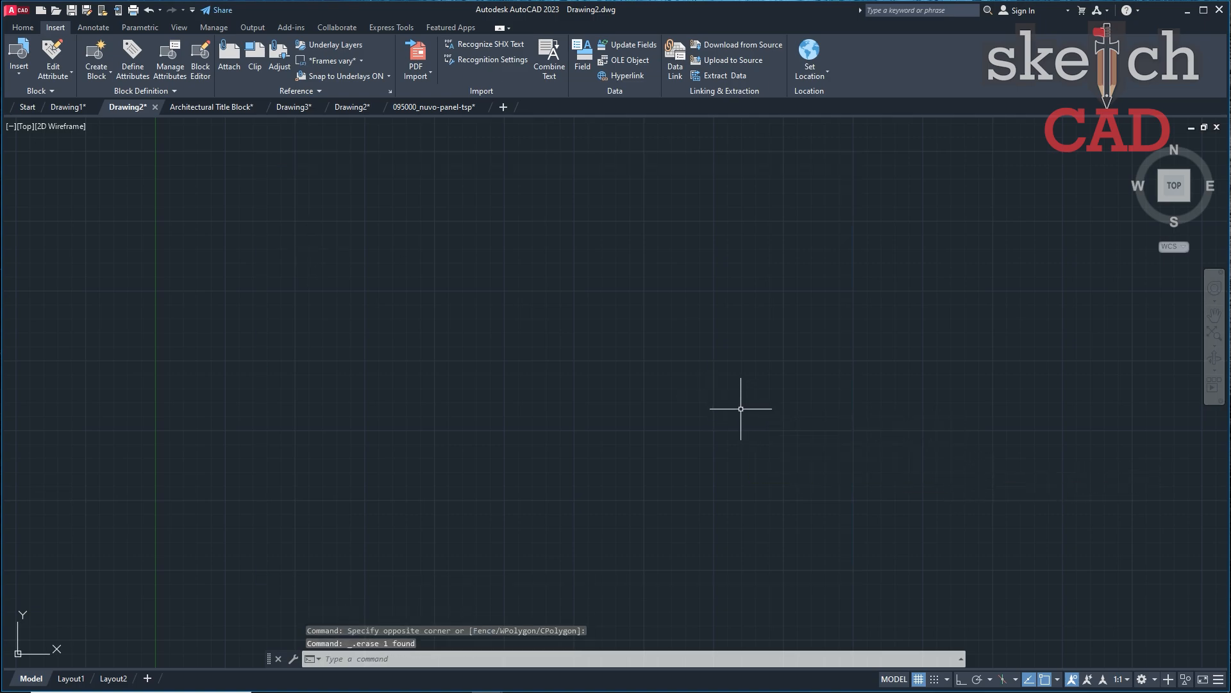
Paste the copied border and title block into the empty Drawing2, near the origin.
key("ctrl+v")
scroll(610, 432, "down", 3)
scroll(312, 435, "up", 6)
scroll(311, 435, "up", 2)
left_click(322, 498)
scroll(363, 471, "up", 6)
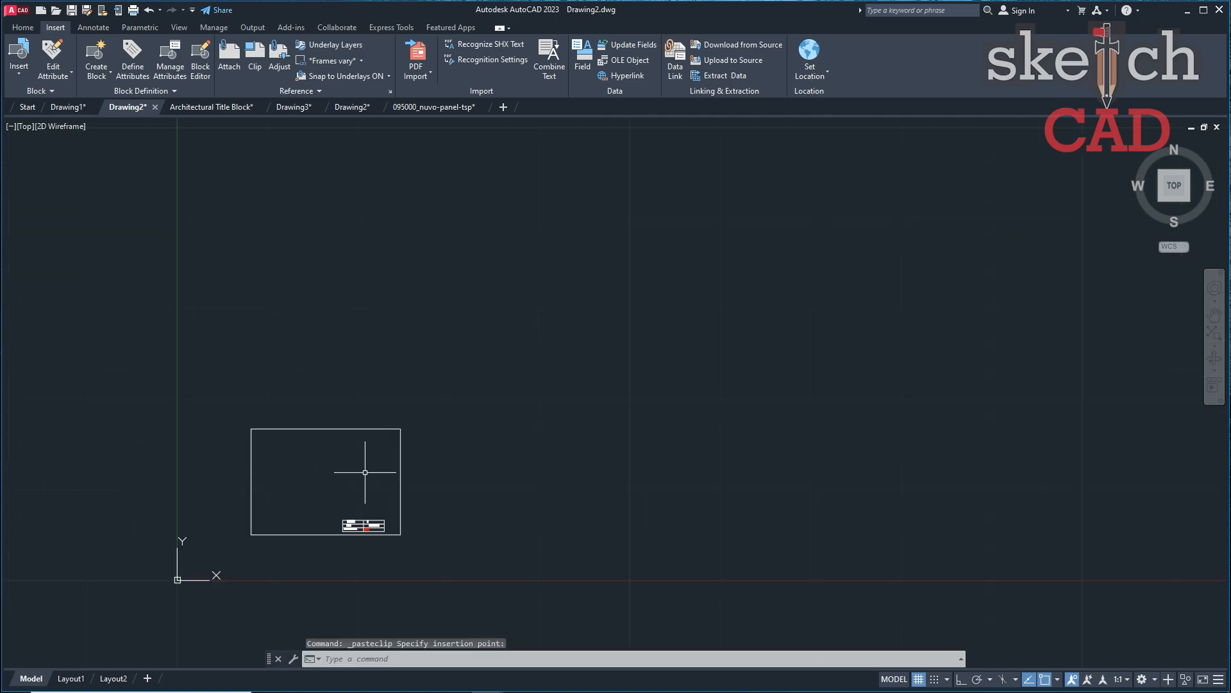
middle_click_drag(392, 441, 429, 422)
scroll(429, 423, "up", 4)
middle_click_drag(440, 329, 457, 455)
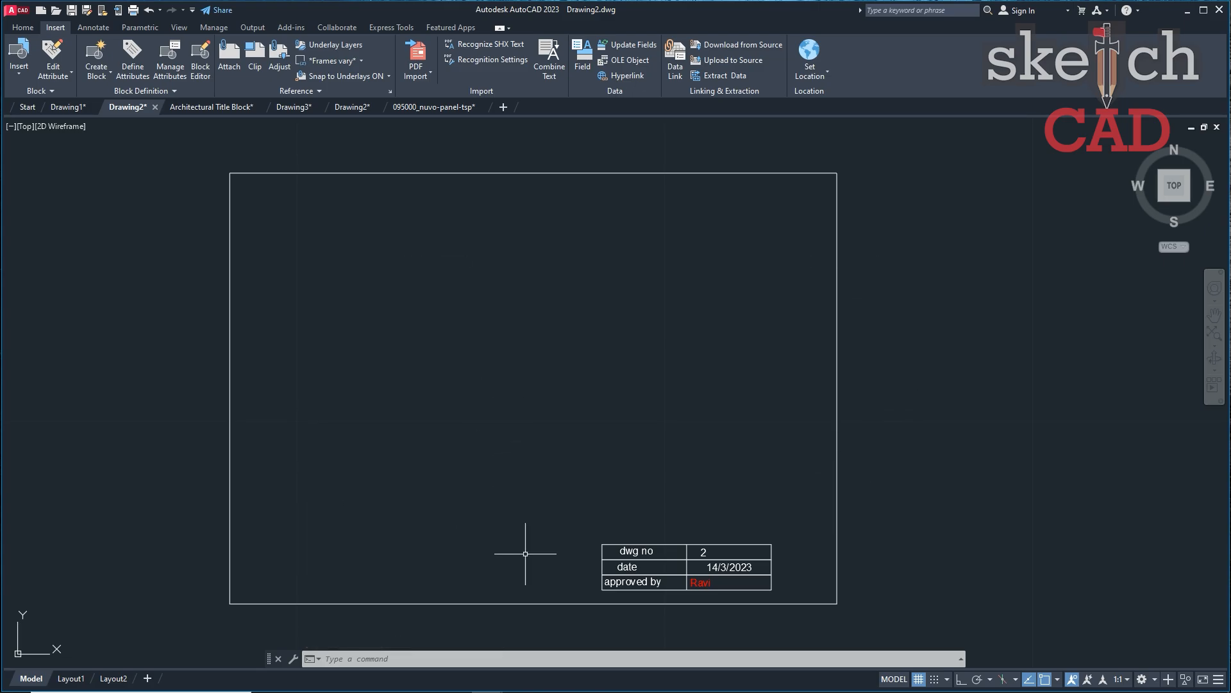
middle_click_drag(713, 383, 697, 381)
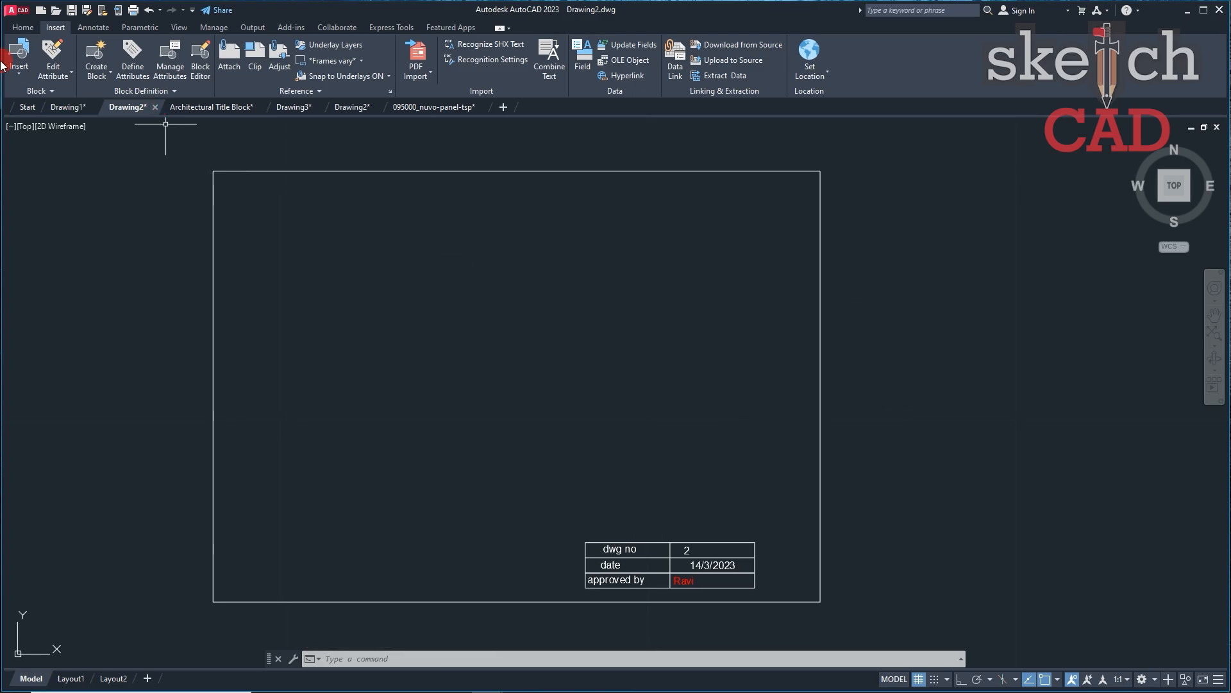
left_click(17, 30)
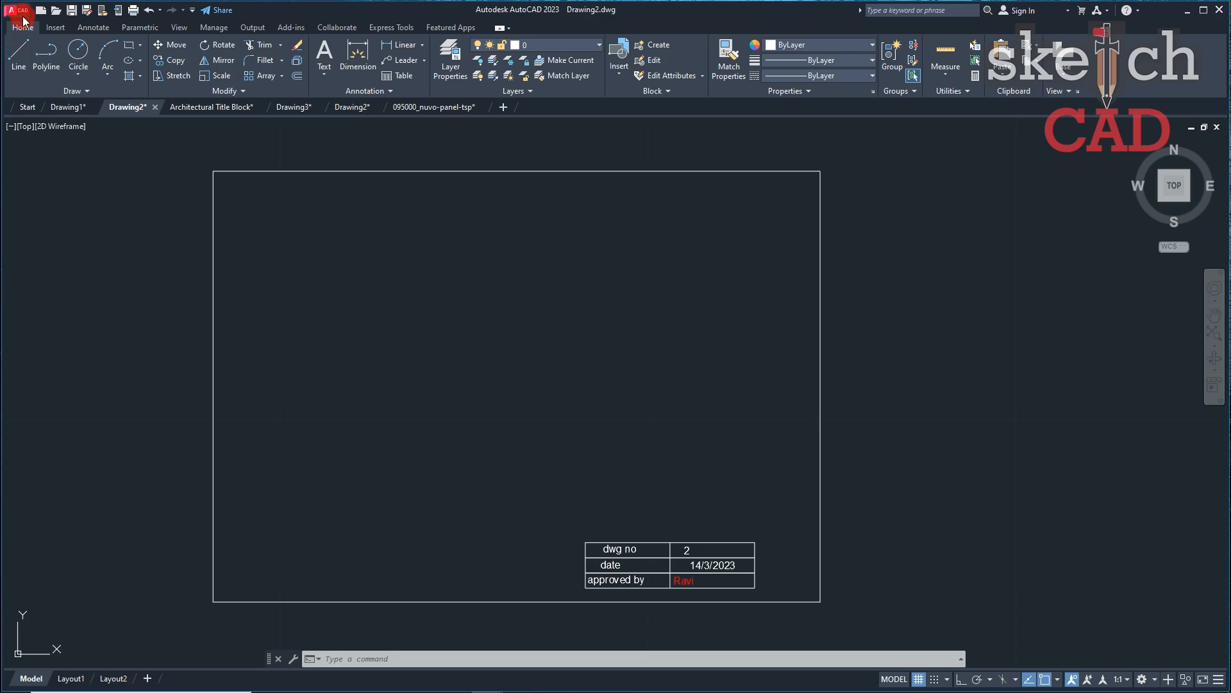
left_click(16, 10)
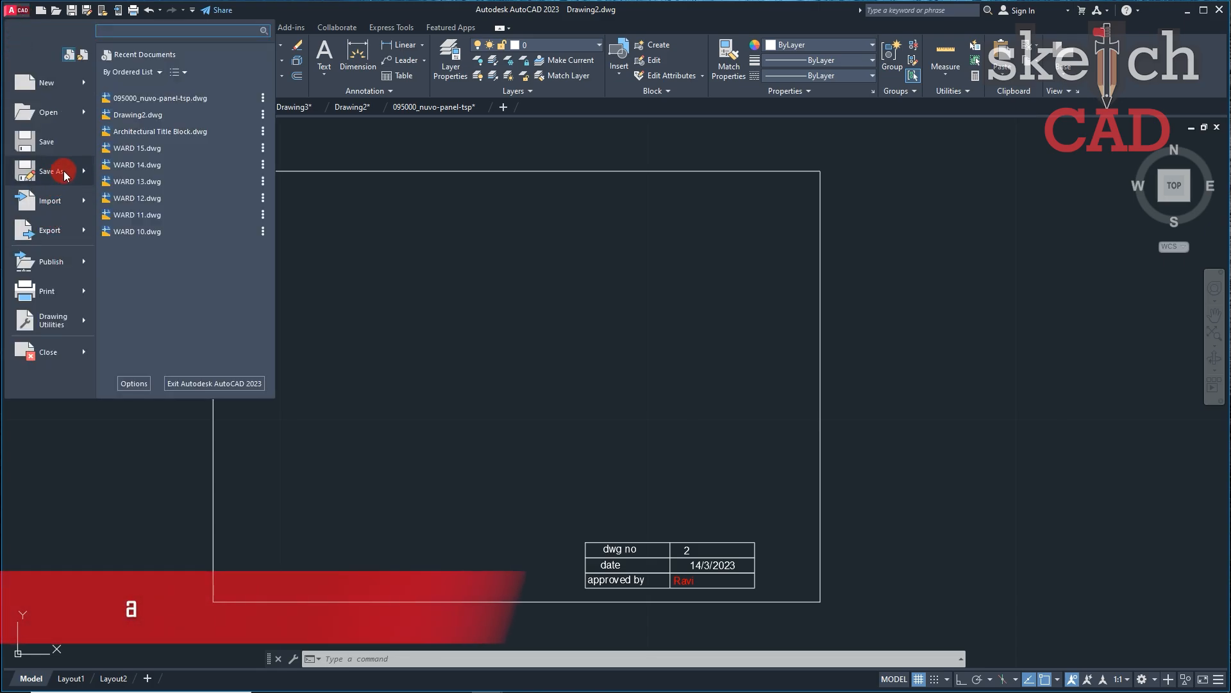
mouse_move(51, 175)
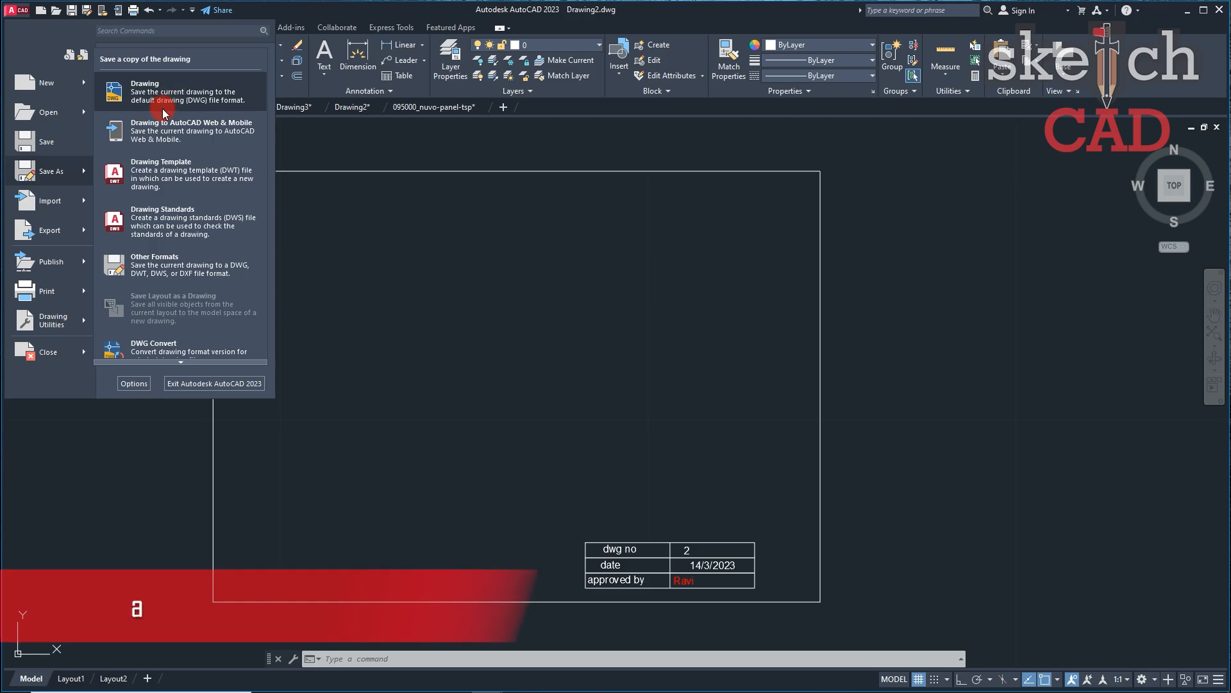
left_click(172, 267)
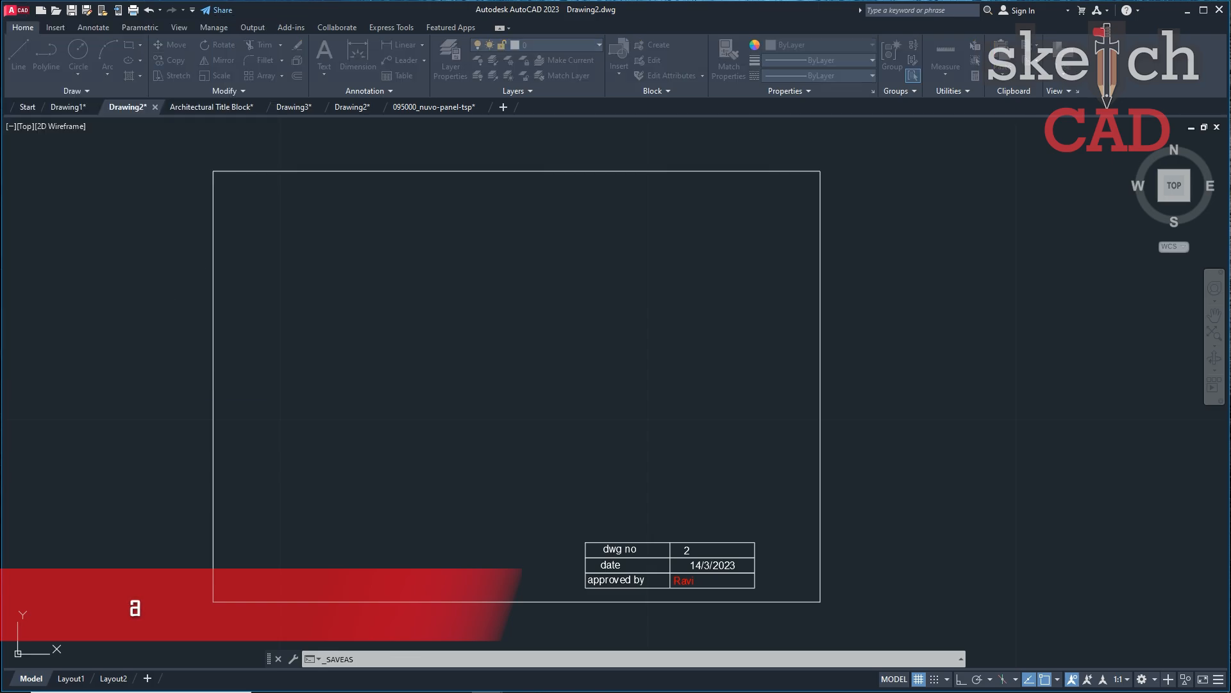
left_click(667, 493)
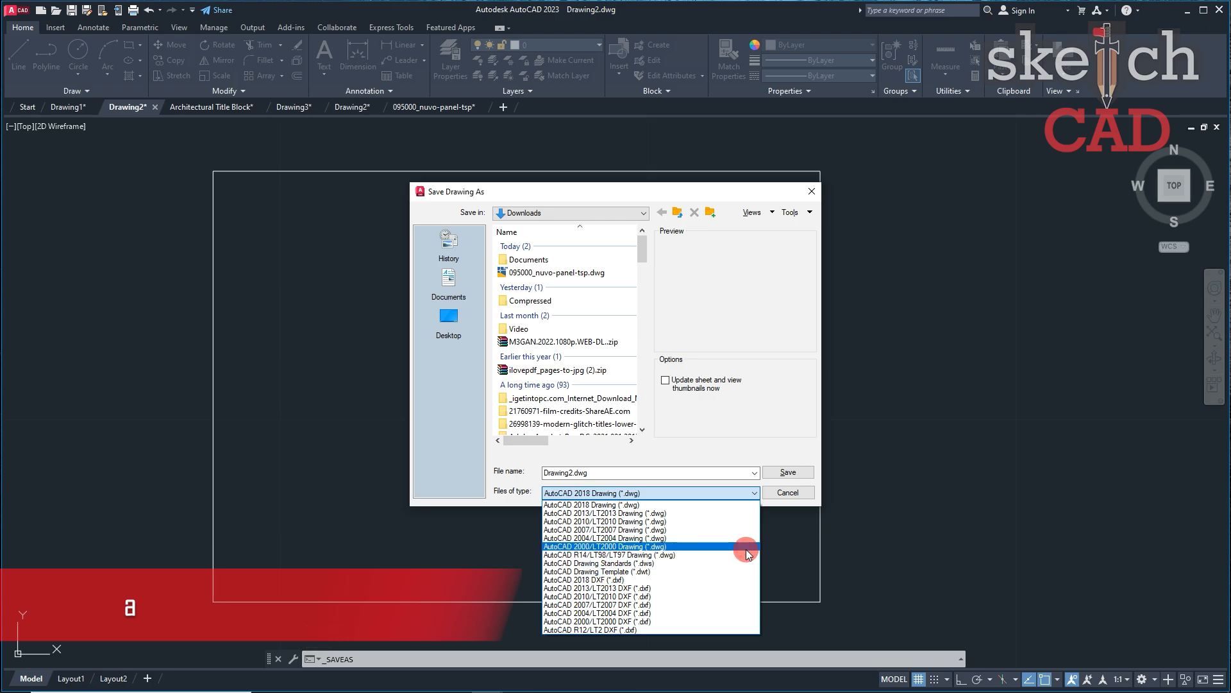
left_click(783, 494)
left_click(782, 493)
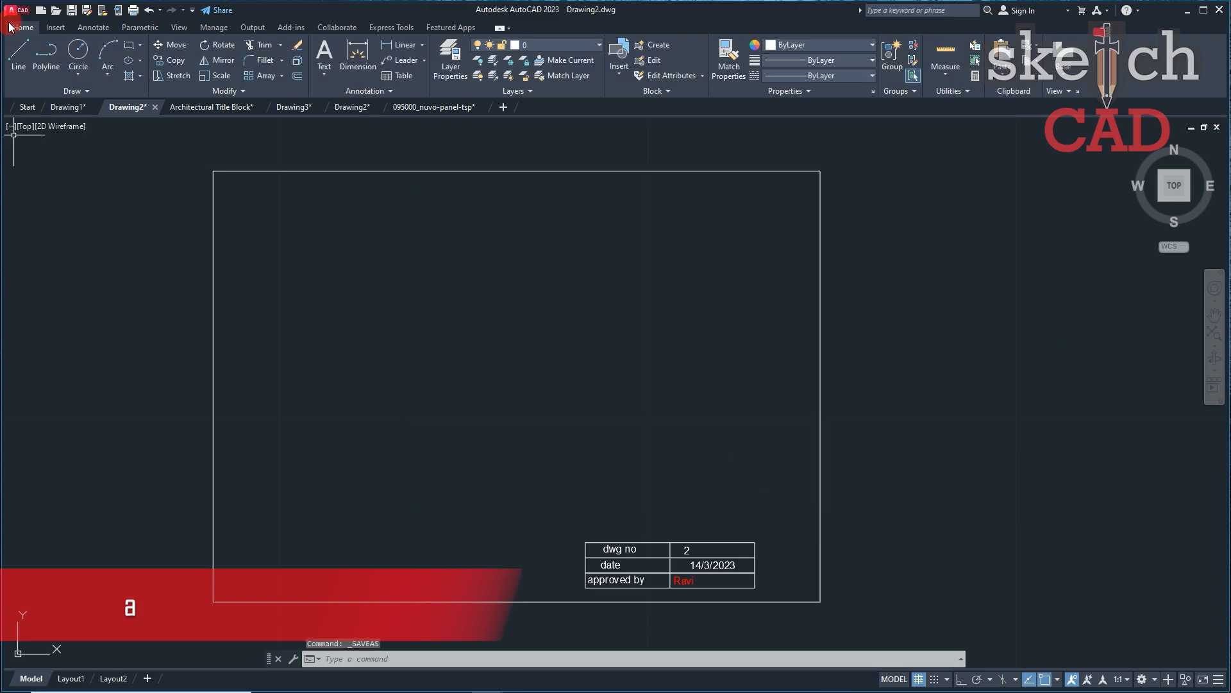
Save the drawing as an AutoCAD Drawing Template (*.dwt) named A3 LAYOUT in the Template folder, accepting the default template options.
left_click(18, 11)
left_click(45, 171)
left_click(565, 494)
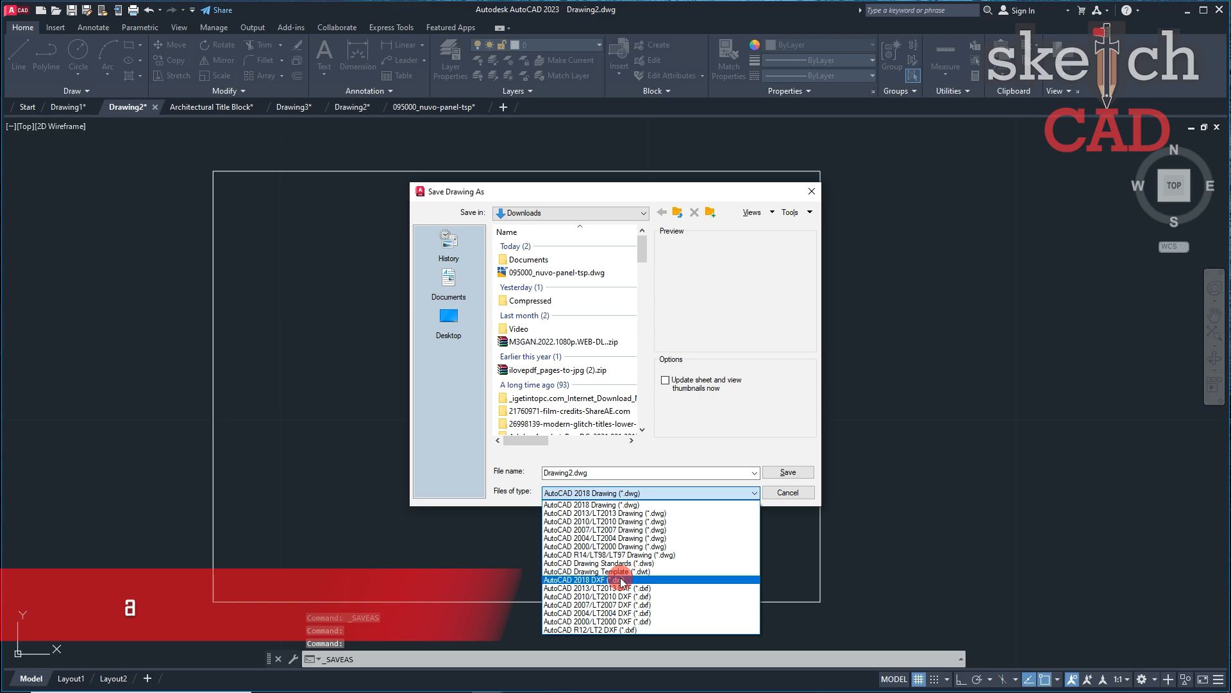
left_click(667, 572)
left_click(583, 470)
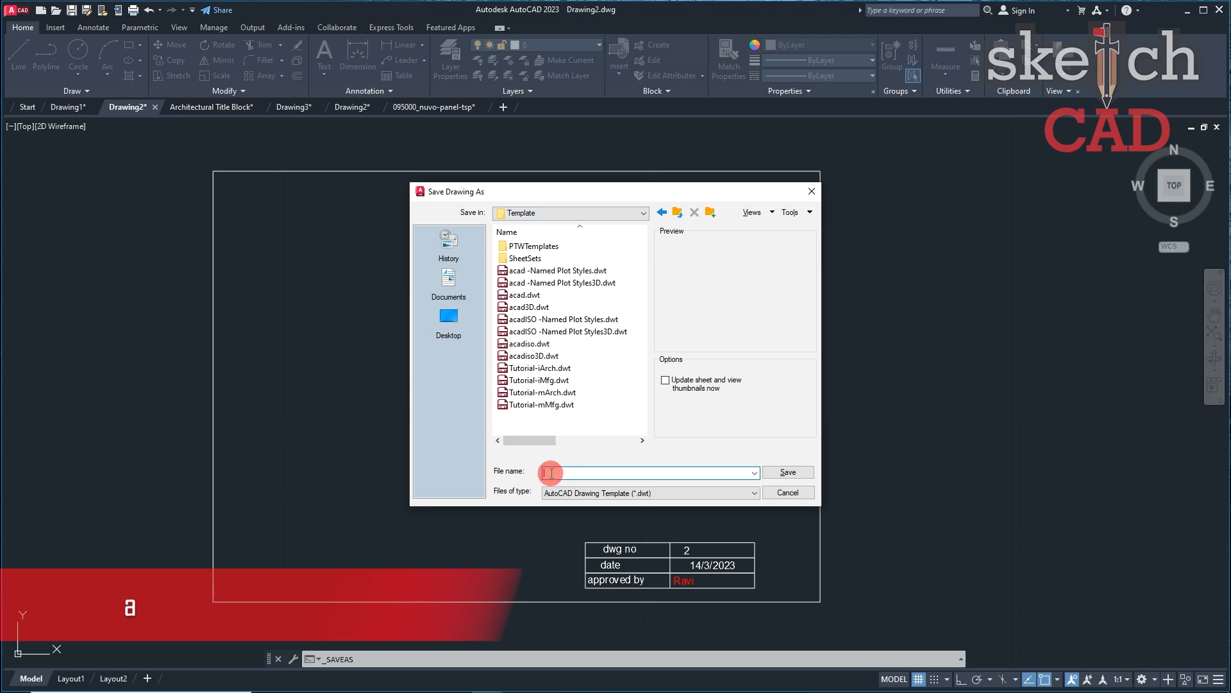
type("A3")
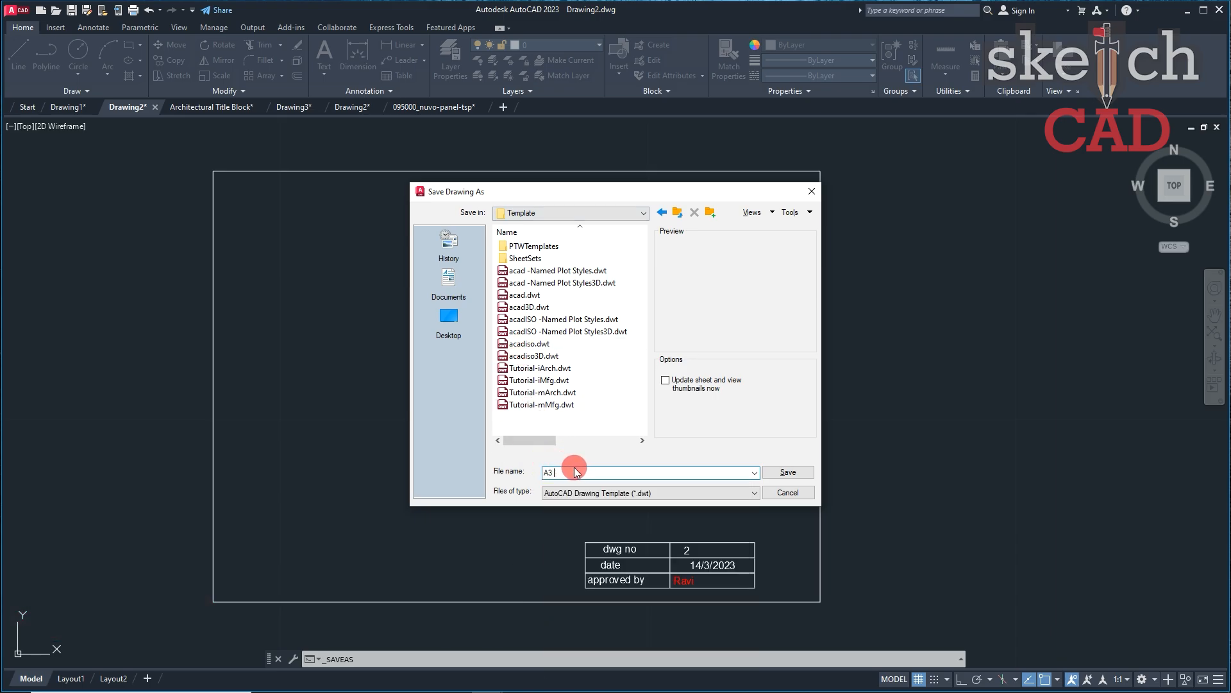
type(" LAYOUT")
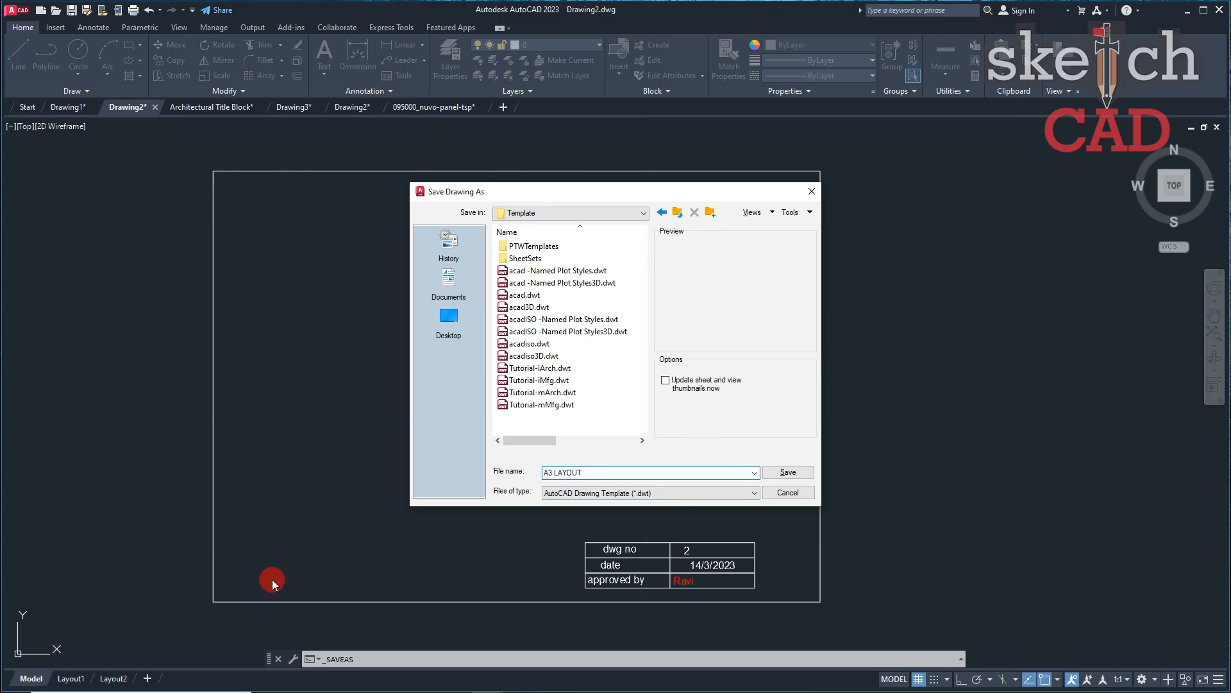
left_click(788, 472)
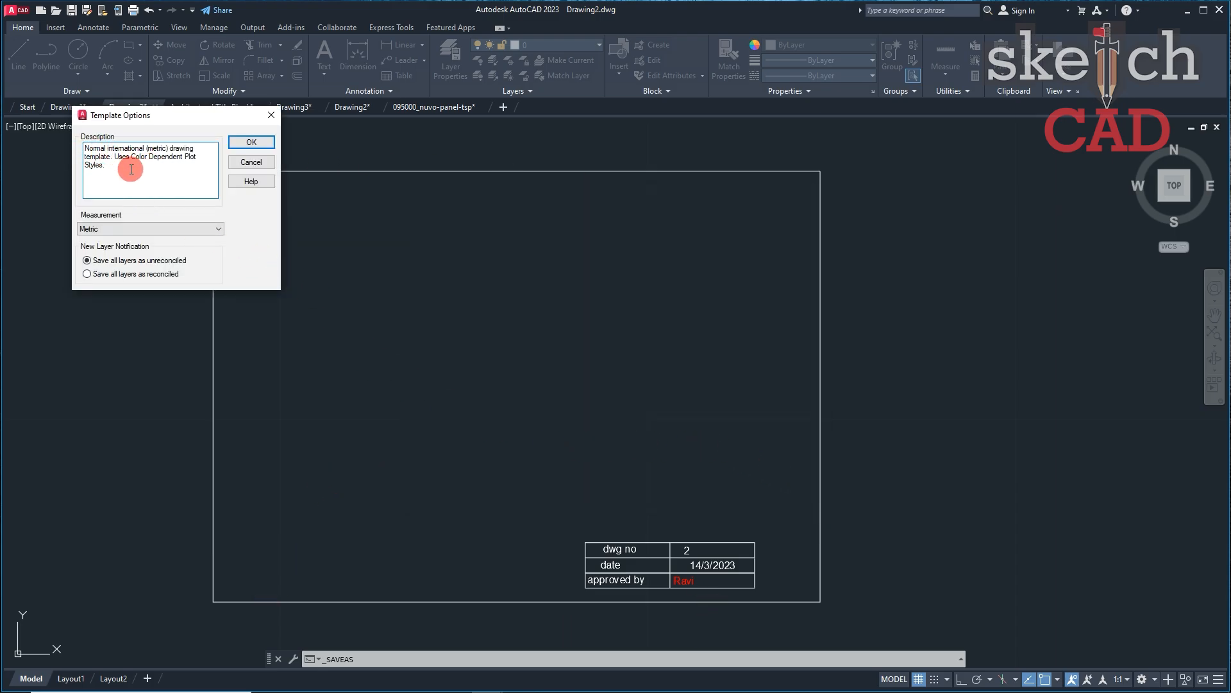
left_click(260, 142)
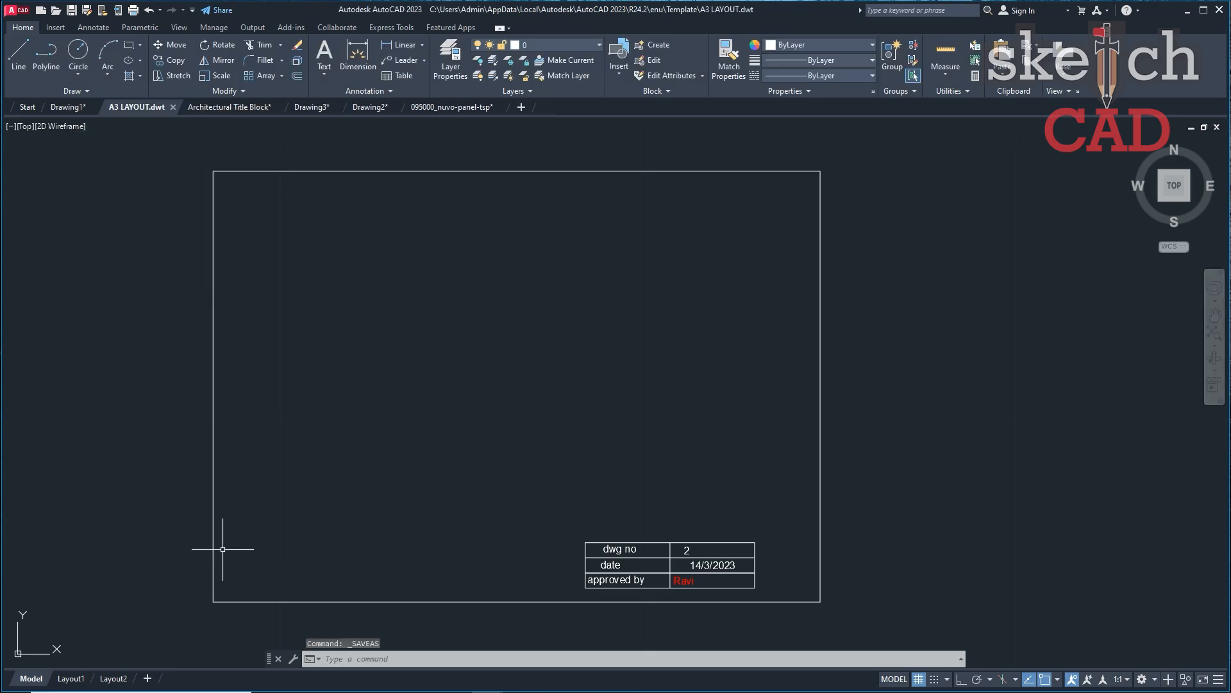
Close the A3 LAYOUT template and all other open drawings, discarding their unsaved changes.
left_click(171, 107)
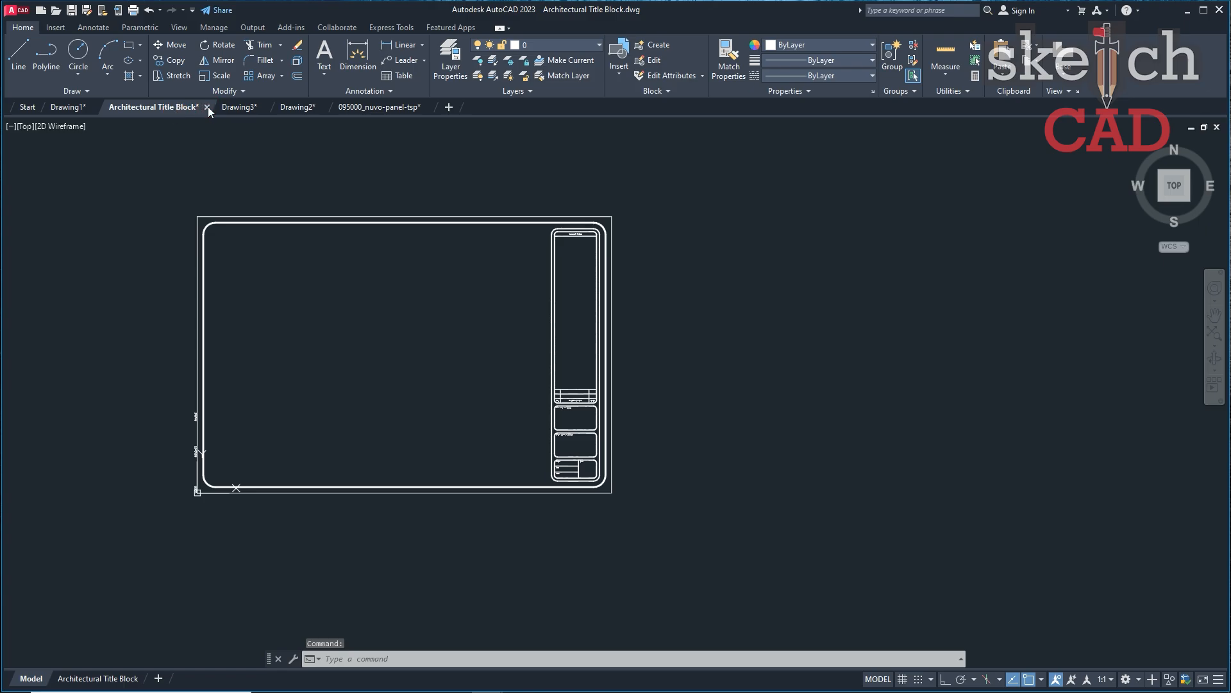
left_click(207, 106)
left_click(654, 379)
left_click(213, 107)
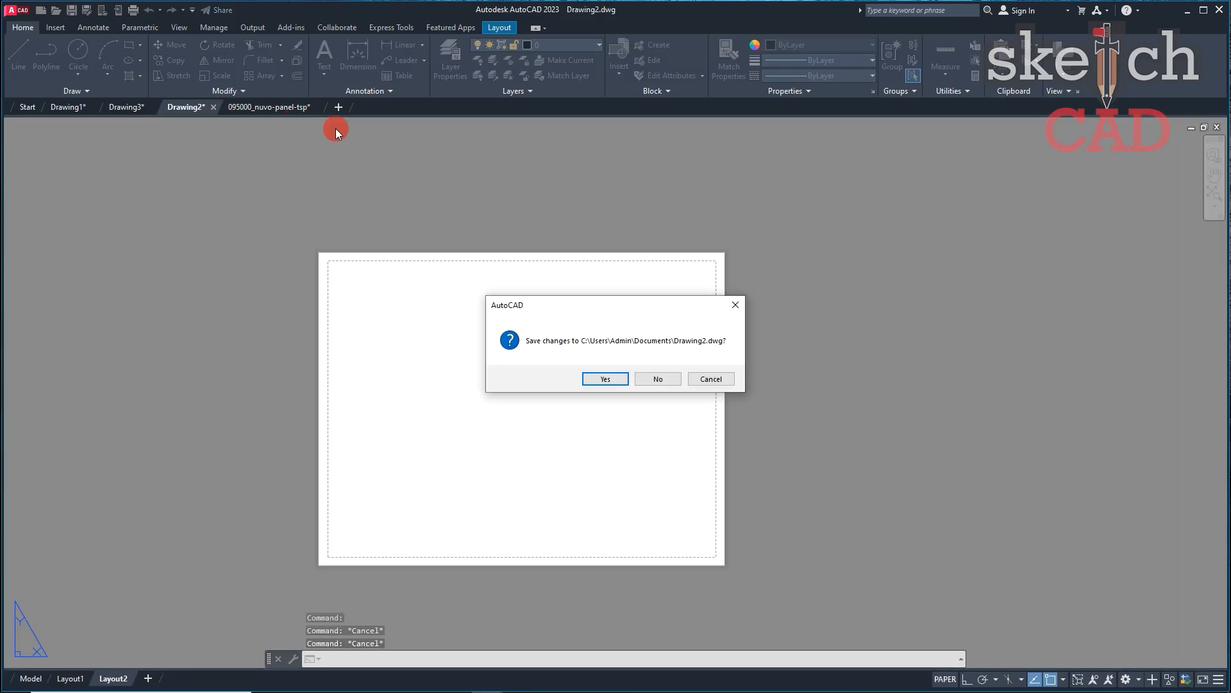
left_click(658, 379)
left_click(258, 108)
left_click(653, 377)
left_click(156, 109)
left_click(653, 378)
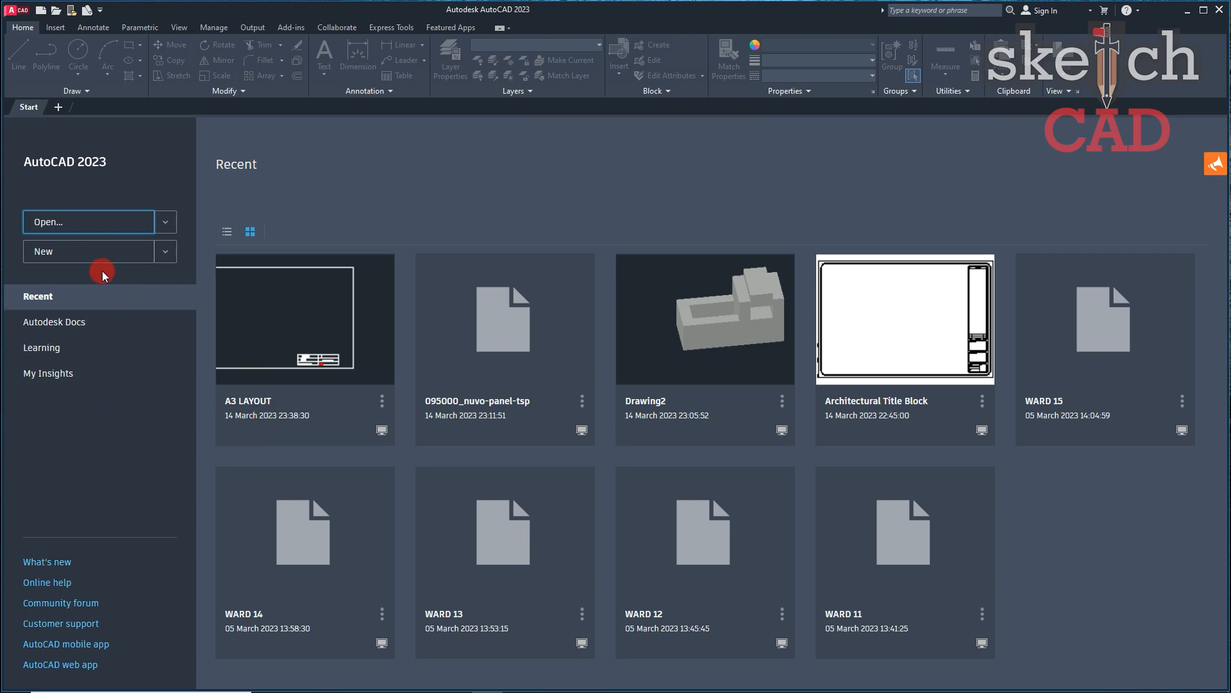
Create a new drawing from the A3 LAYOUT.dwt template and inspect its border and title block.
left_click(166, 254)
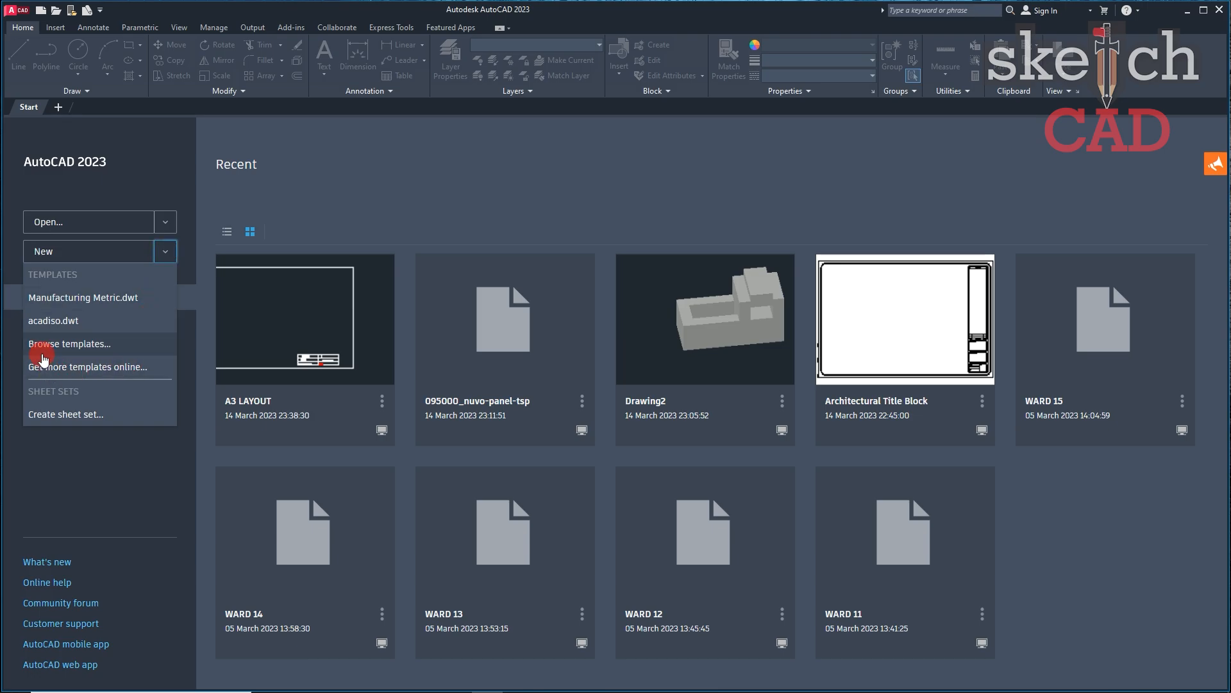
left_click(135, 348)
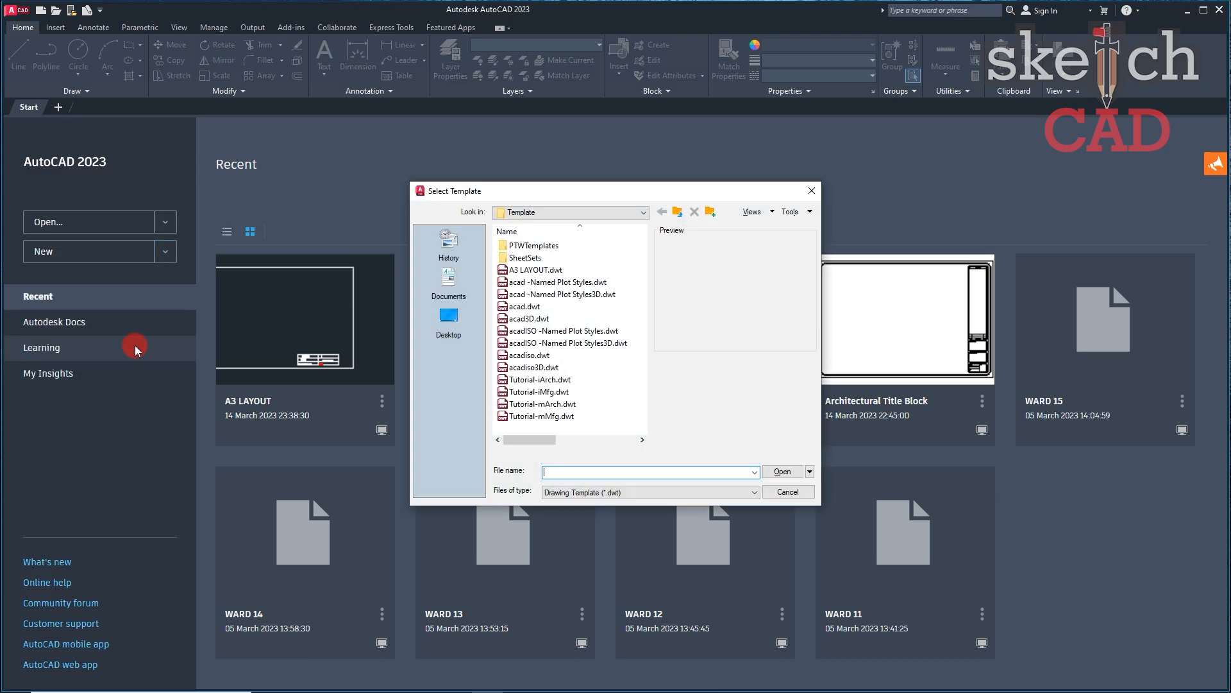
left_click(527, 270)
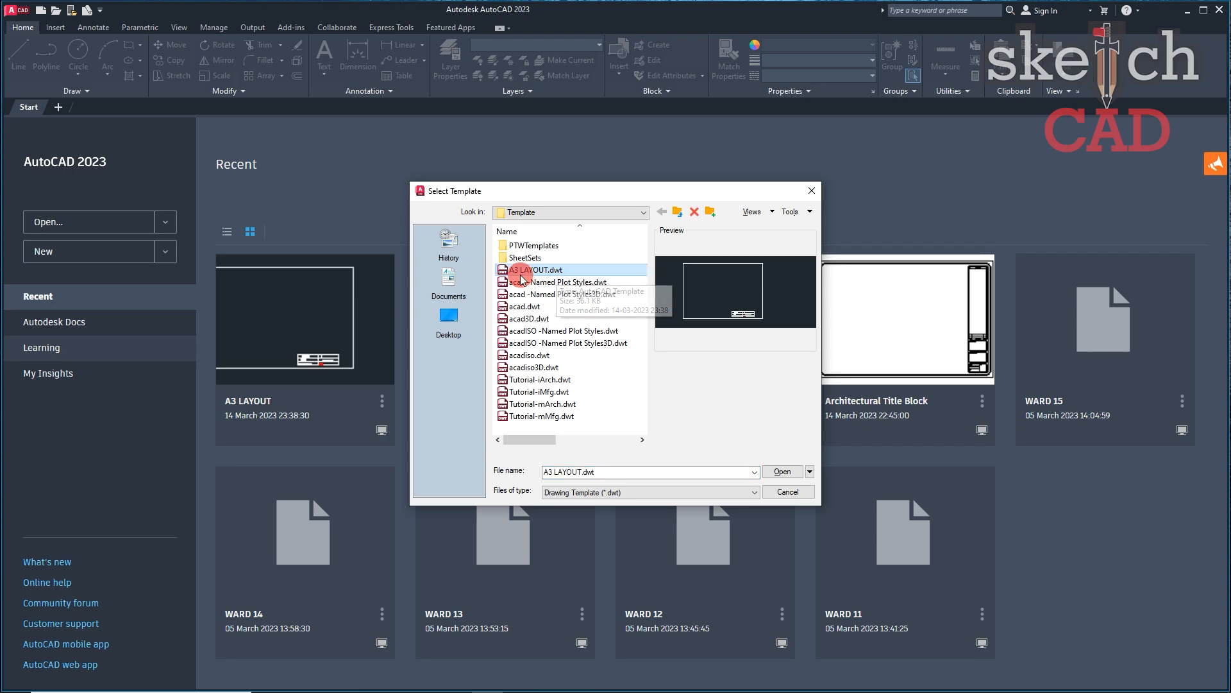
left_click(781, 473)
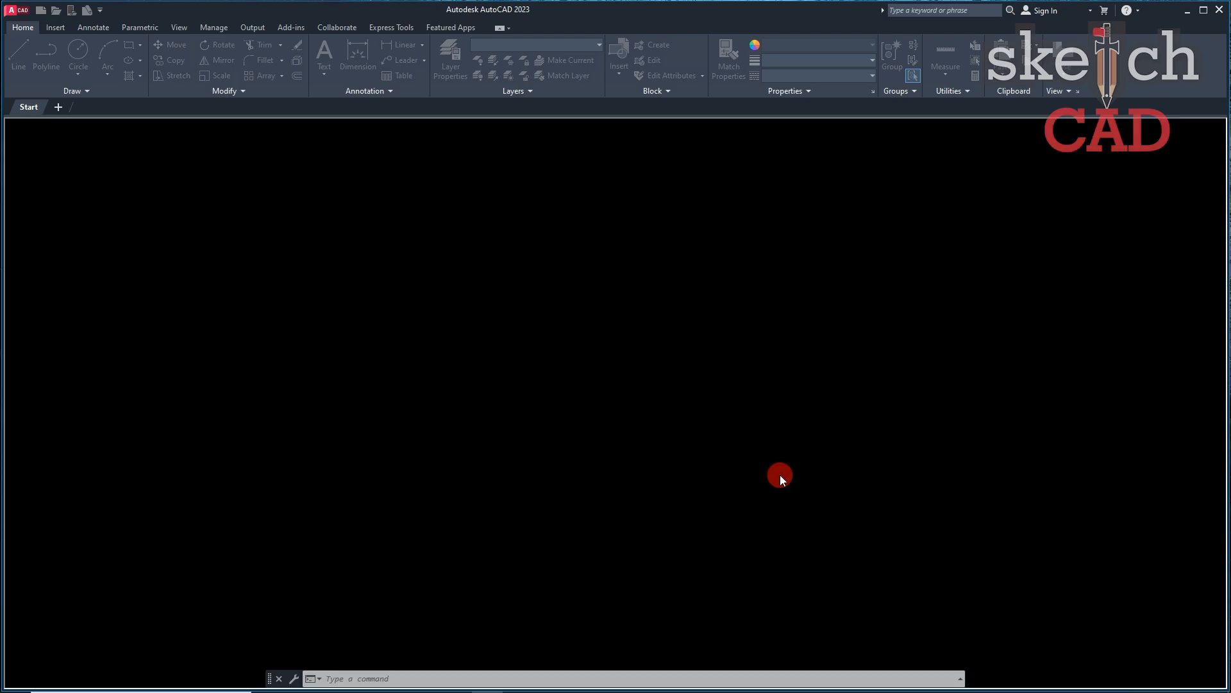
scroll(678, 581, "up", 4)
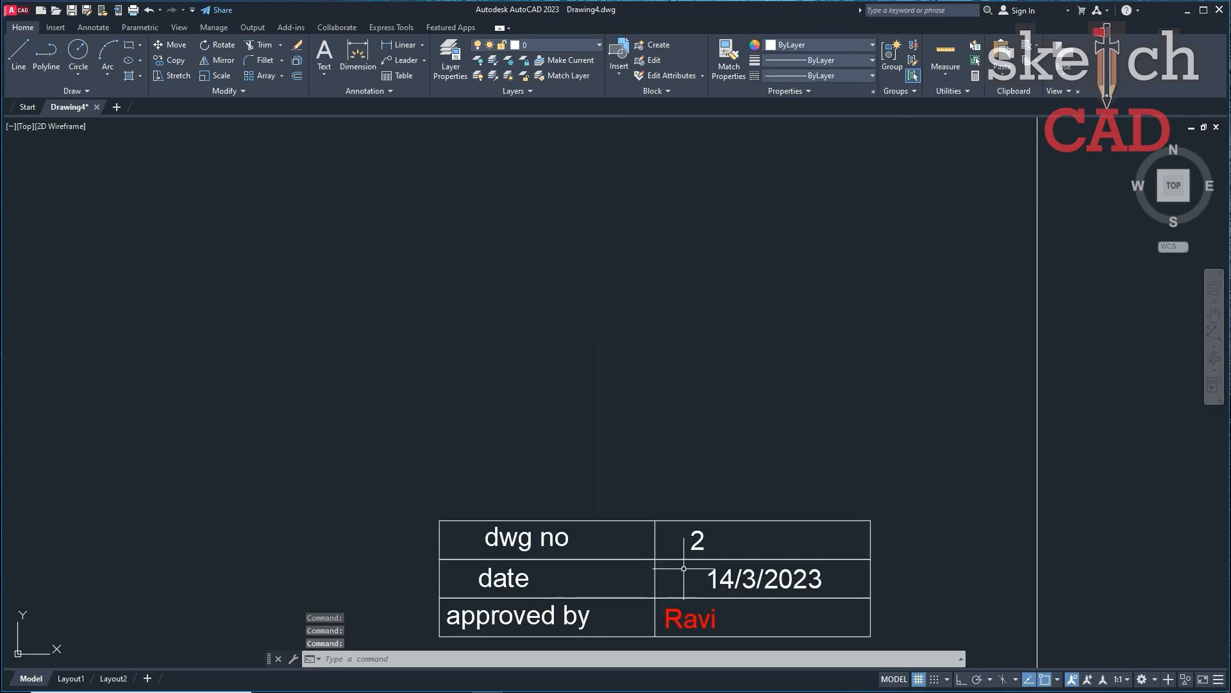
scroll(682, 454, "down", 6)
middle_click_drag(914, 330, 891, 359)
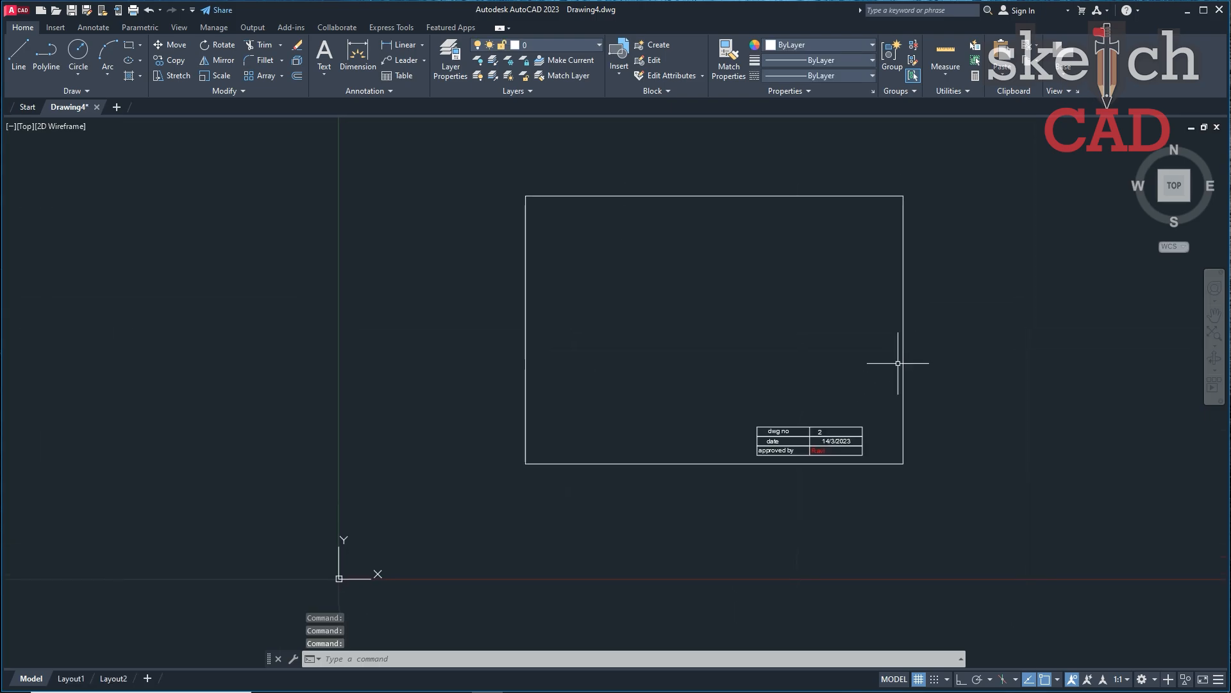
scroll(887, 421, "up", 2)
middle_click_drag(894, 412, 854, 484)
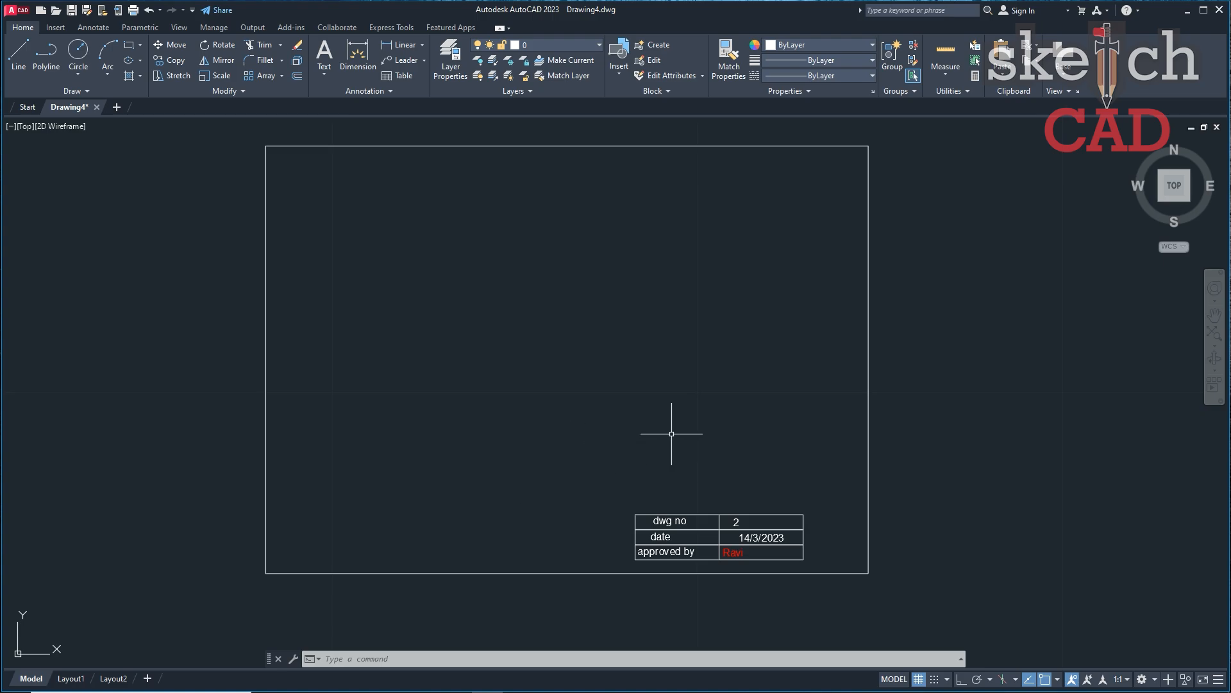
middle_click_drag(507, 451, 493, 480)
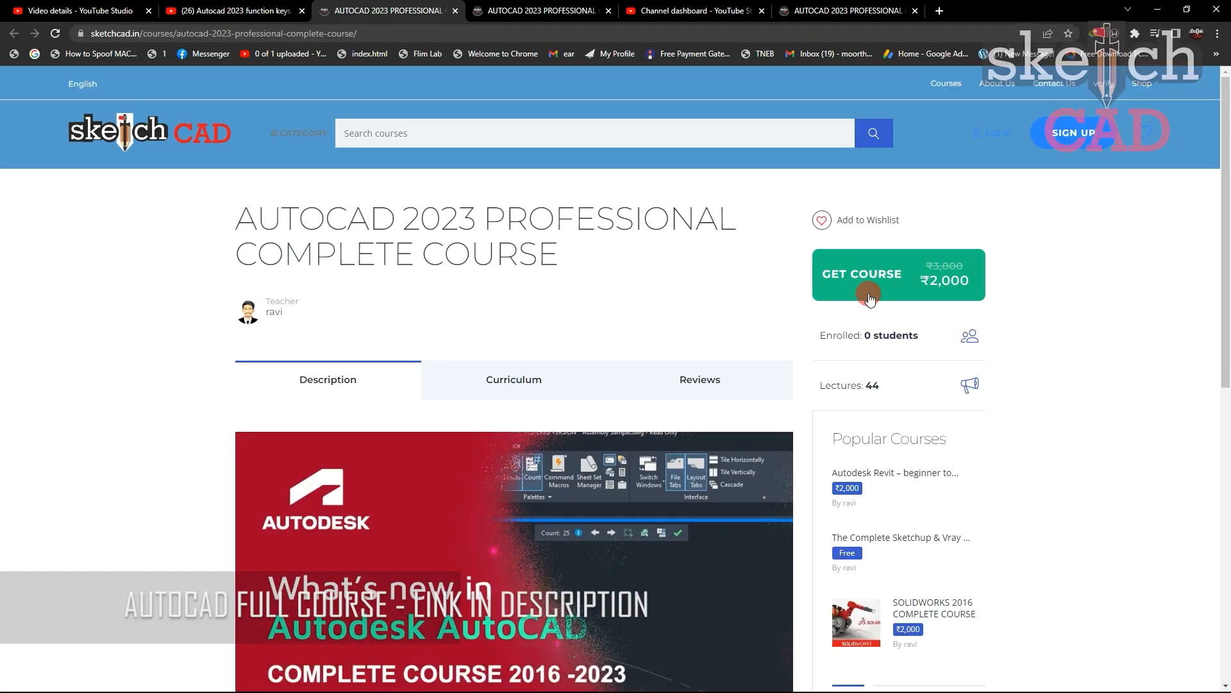
Switch to the browser and examine the AutoCAD 2023 Professional Complete Course page, its curriculum and the course link in the video description.
scroll(656, 324, "down", 2)
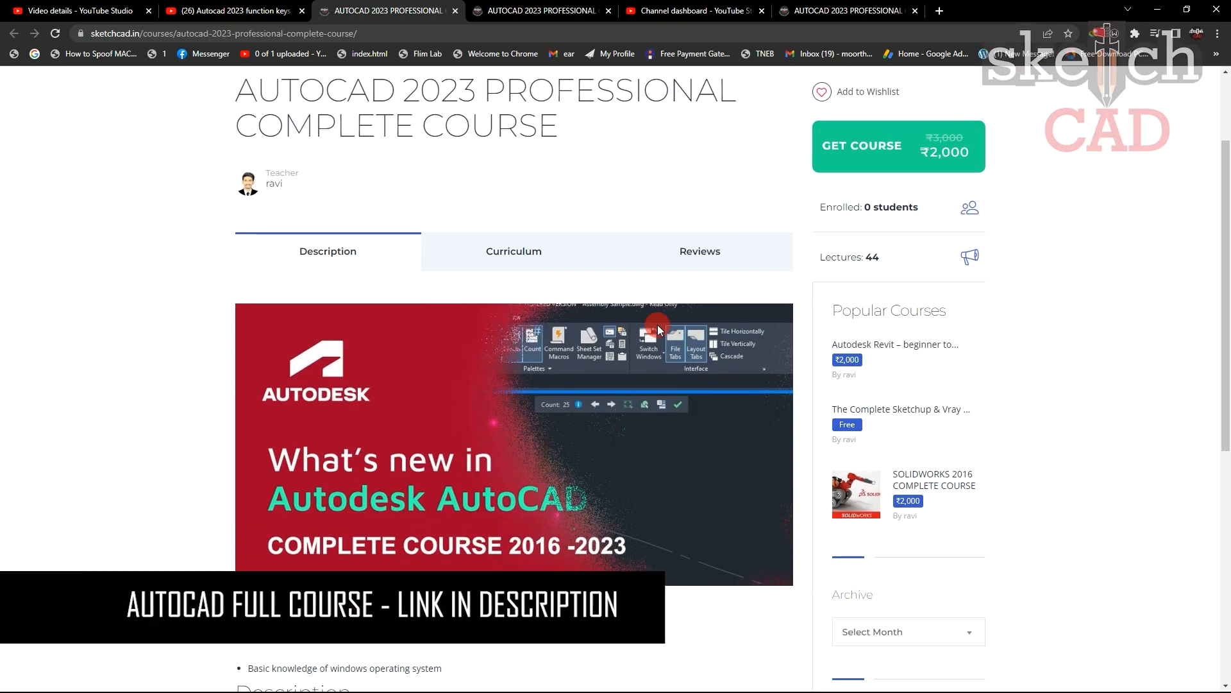
left_click(525, 256)
scroll(386, 285, "down", 1)
scroll(386, 285, "down", 8)
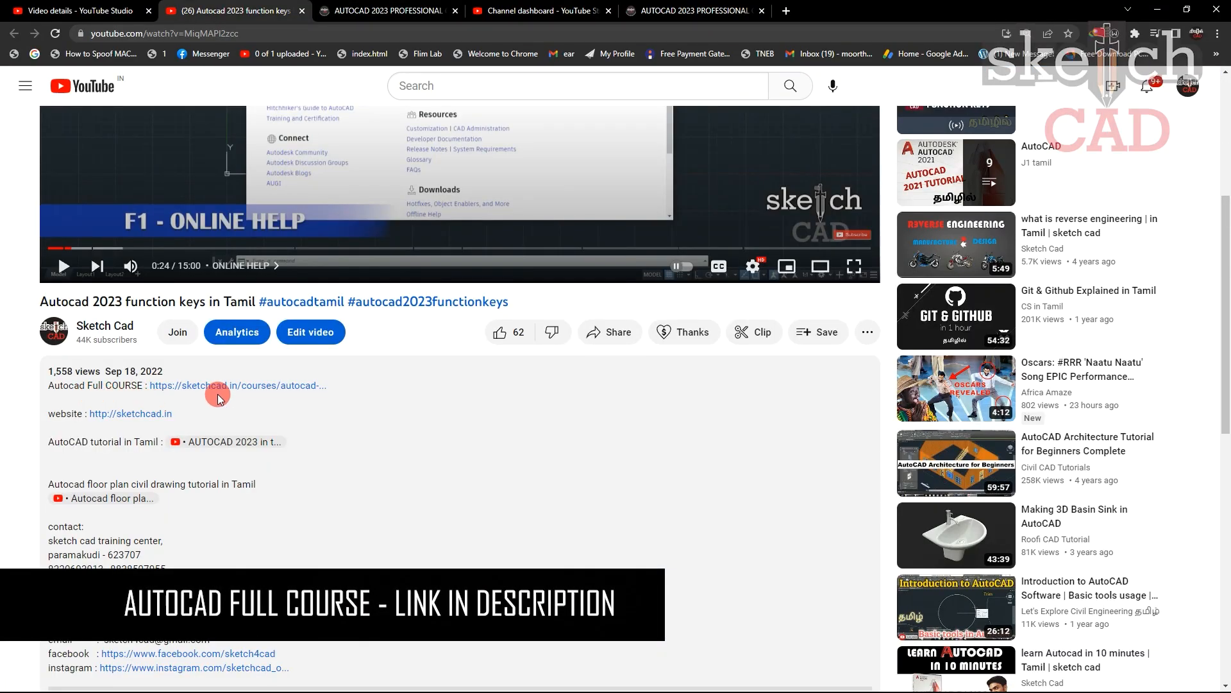
left_click(223, 385)
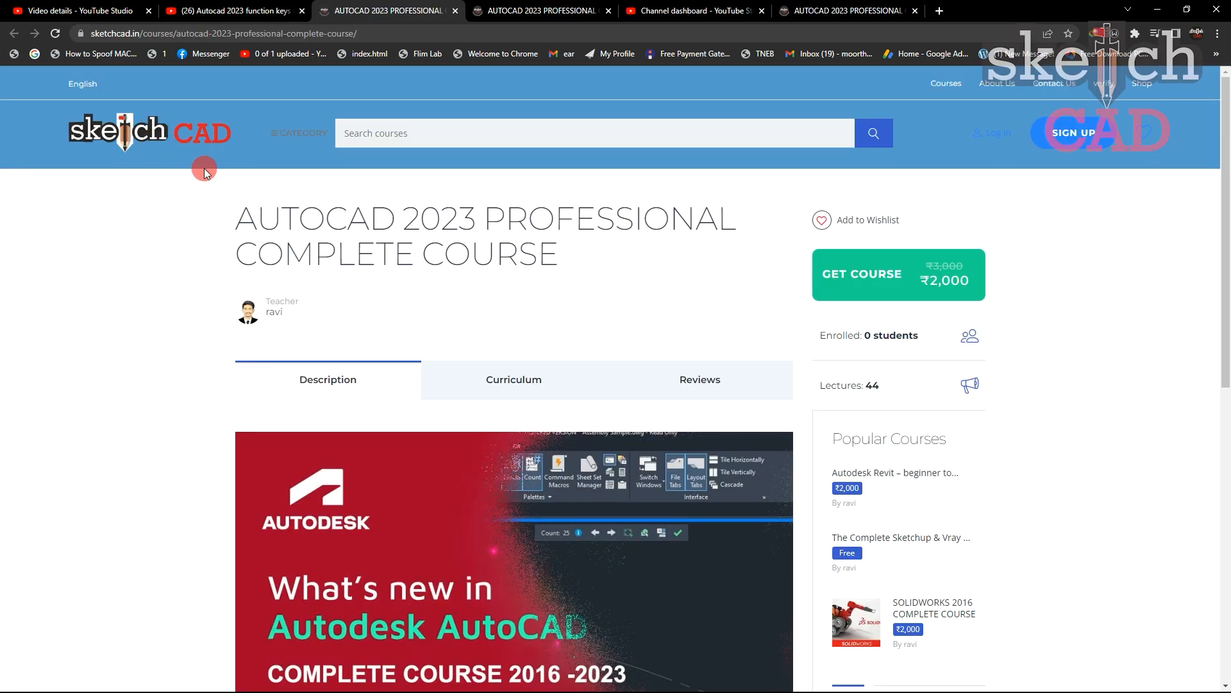
scroll(892, 276, "down", 2)
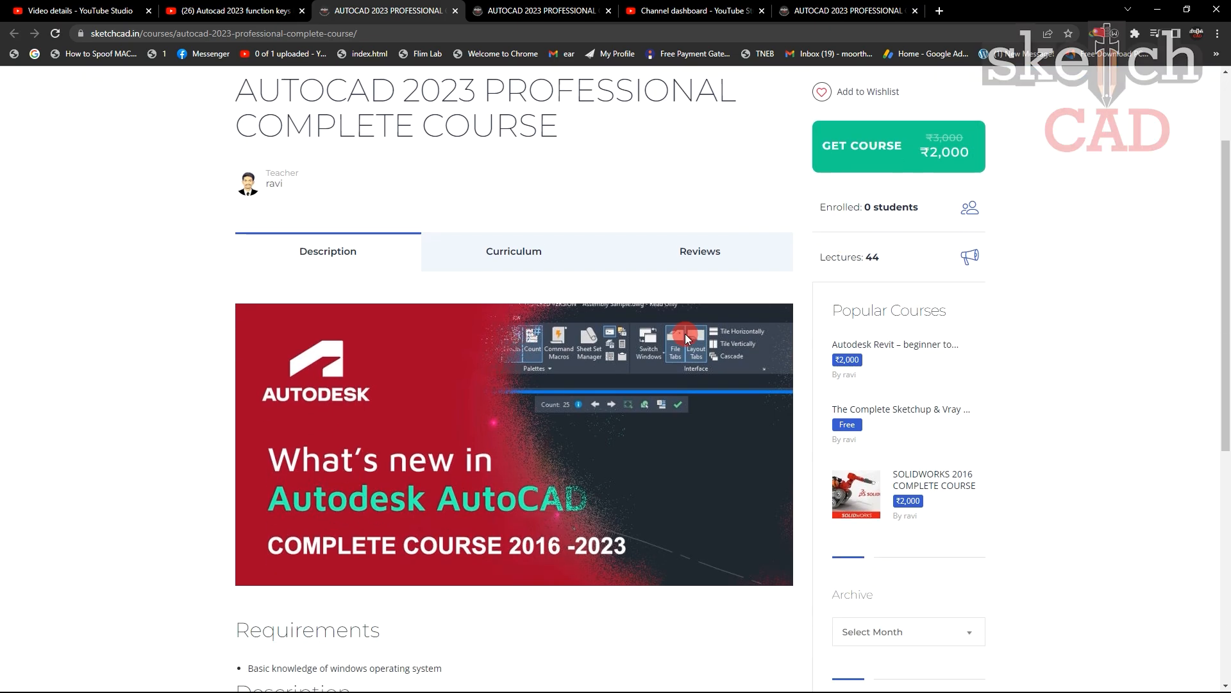